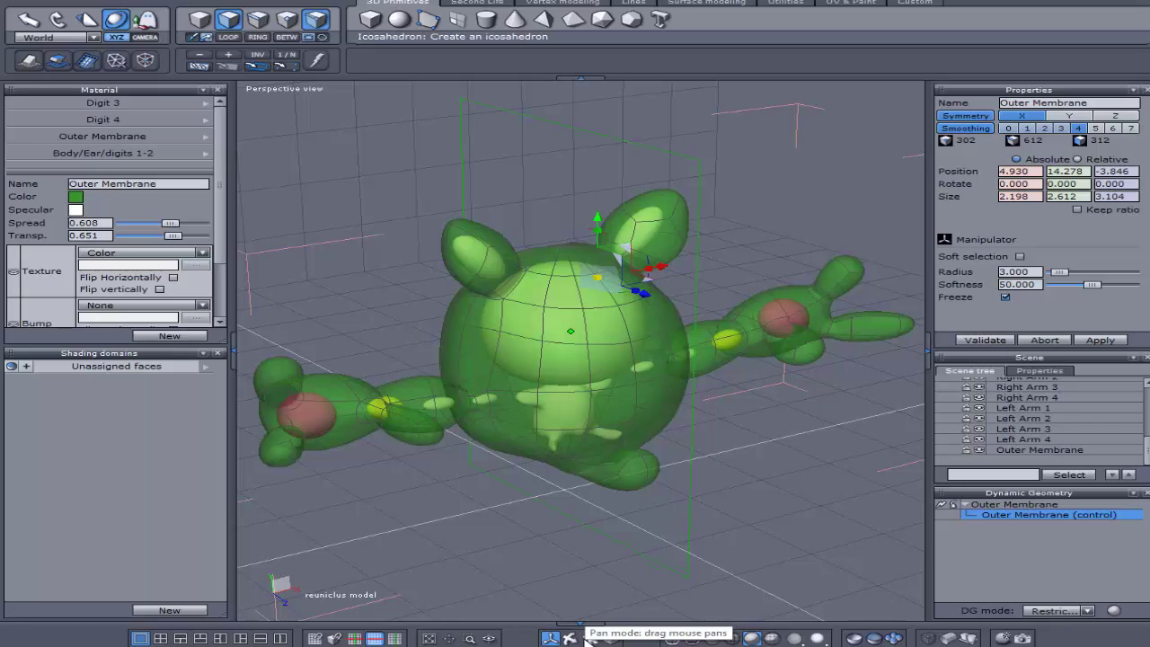
# - Hide the Outer Membrane object so the inner body parts can be edited
pyautogui.moveTo(550, 636); pyautogui.dragTo(633, 477)
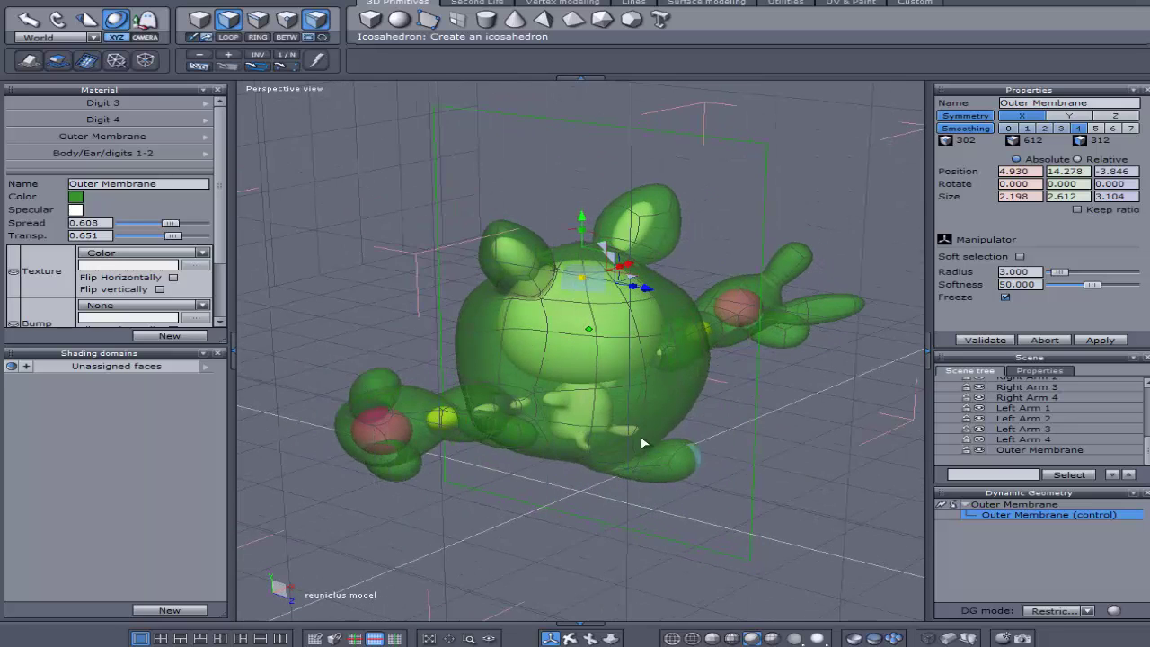
pyautogui.moveTo(572, 639); pyautogui.dragTo(620, 631)
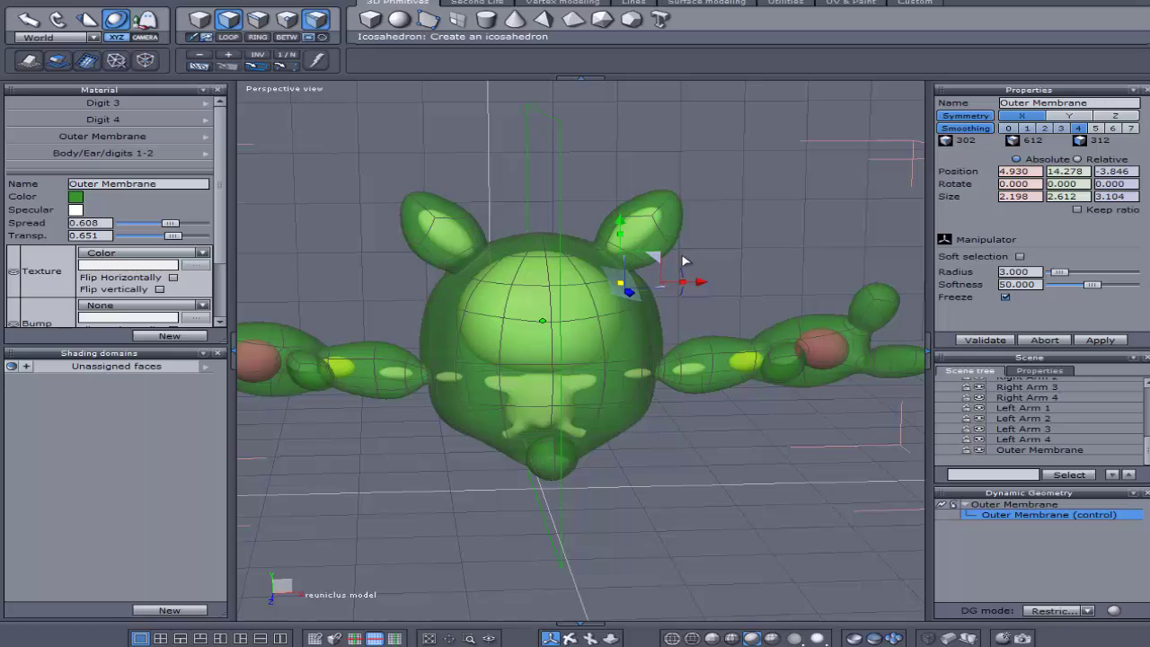
pyautogui.moveTo(579, 636); pyautogui.dragTo(636, 633)
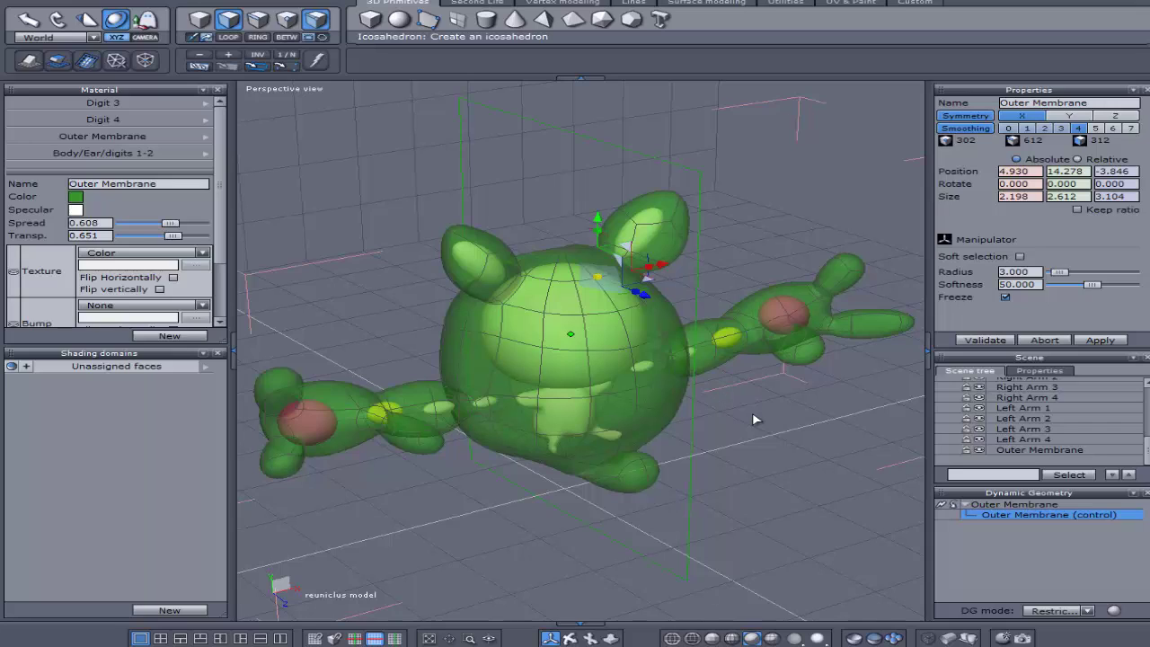
pyautogui.click(979, 450)
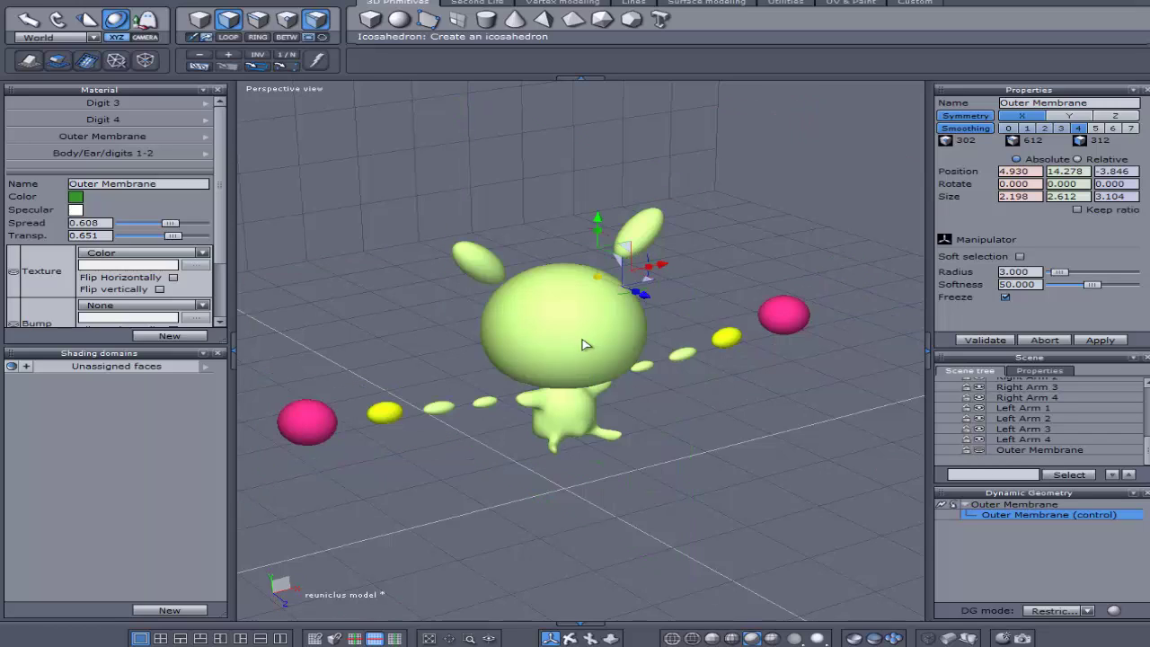
# - Extrude the lower front faces of the Body's head inward and upward, to about Z 0.5, to hollow out a mouth cavity
pyautogui.scroll(3, 602, 395)
pyautogui.press('Escape')
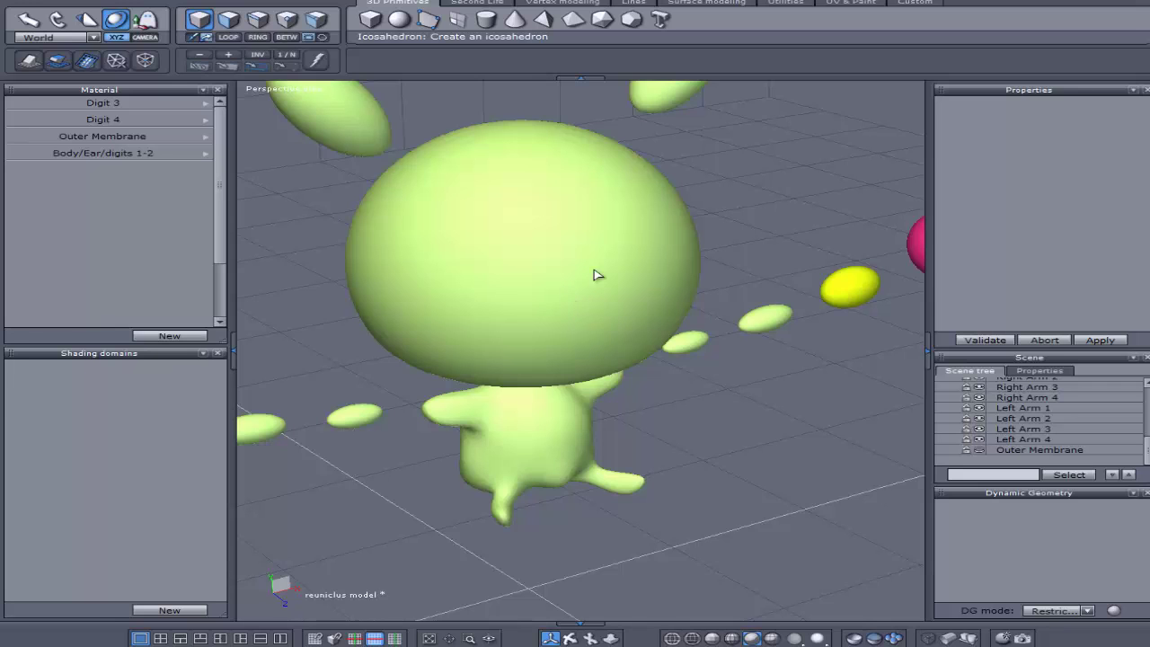
pyautogui.click(597, 273)
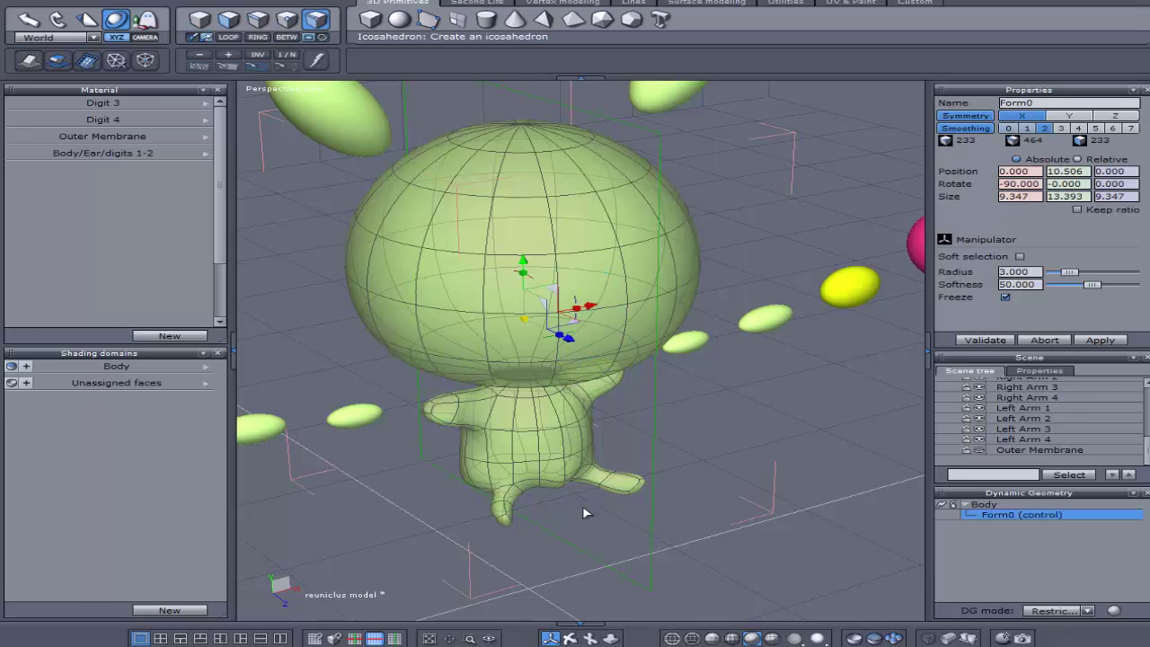
pyautogui.click(570, 638)
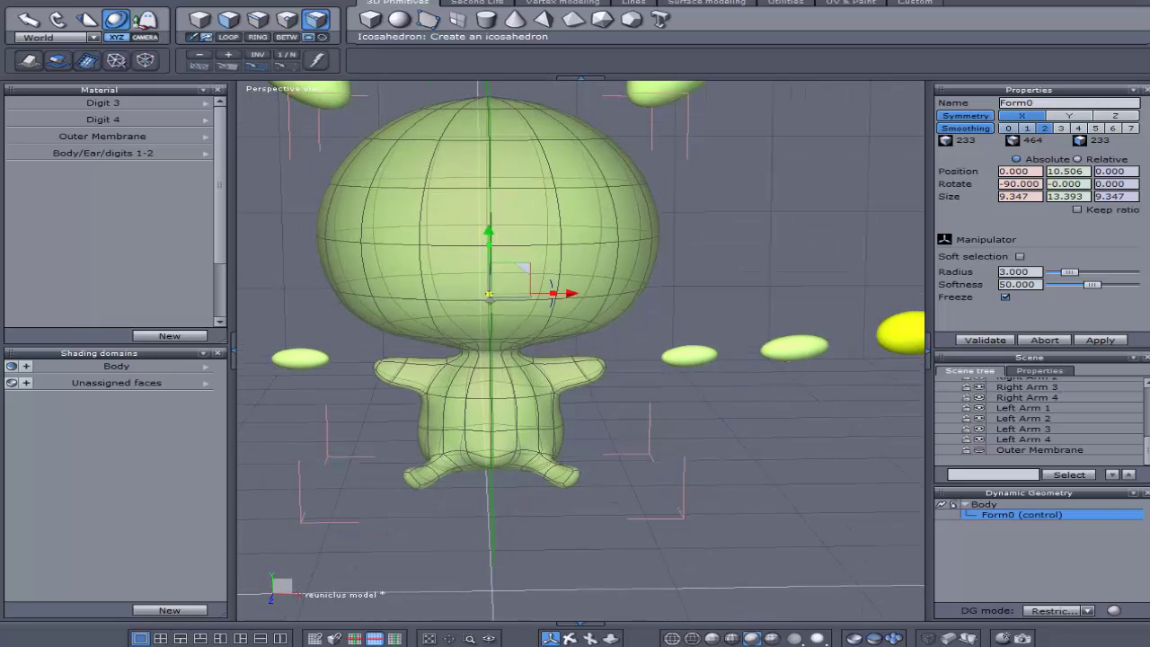
pyautogui.moveTo(521, 620); pyautogui.dragTo(568, 636, button='middle')
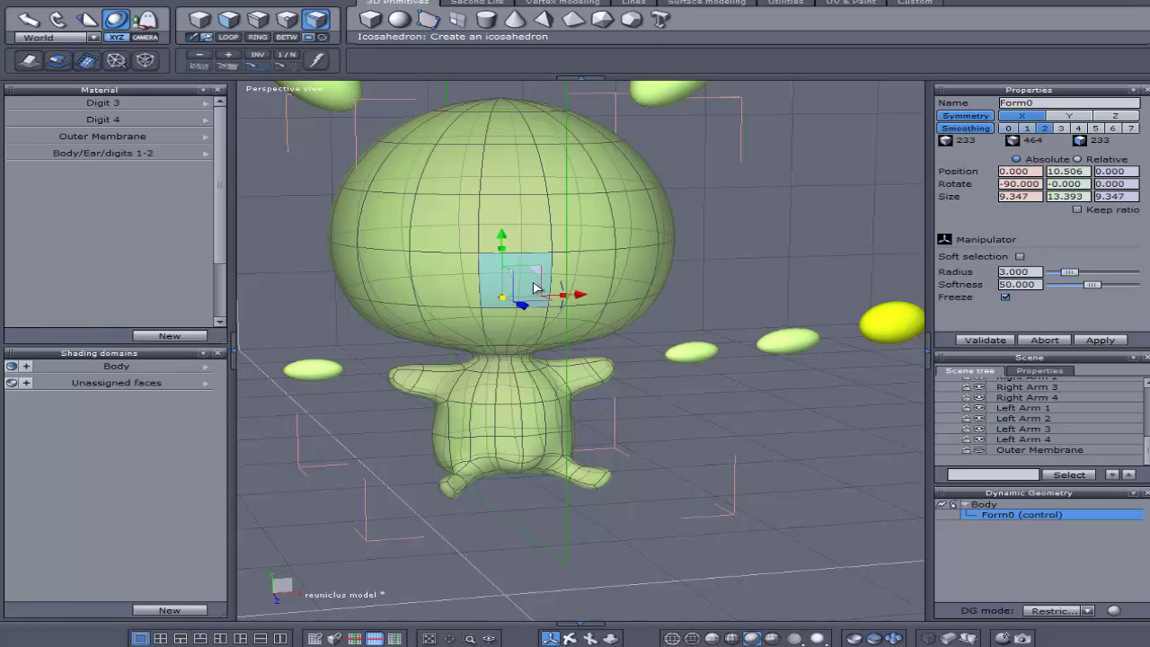
pyautogui.press('ctrl')
pyautogui.keyDown('ctrl'); pyautogui.click(533, 292); pyautogui.keyUp('ctrl')
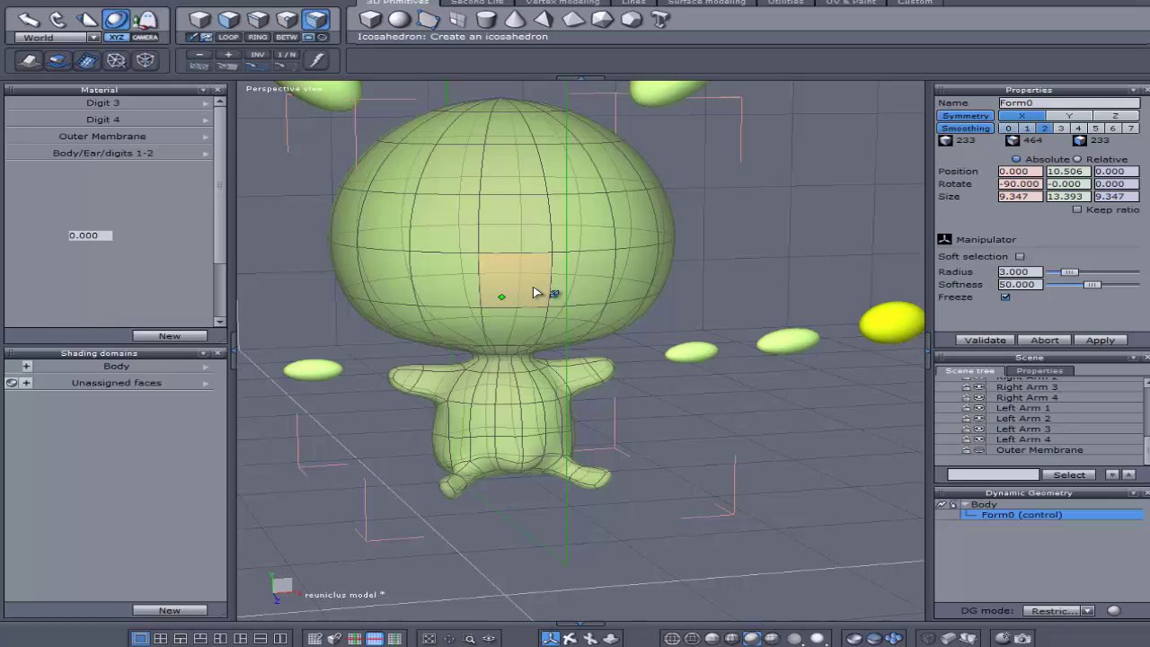
pyautogui.keyDown('ctrl'); pyautogui.click(585, 294); pyautogui.keyUp('ctrl')
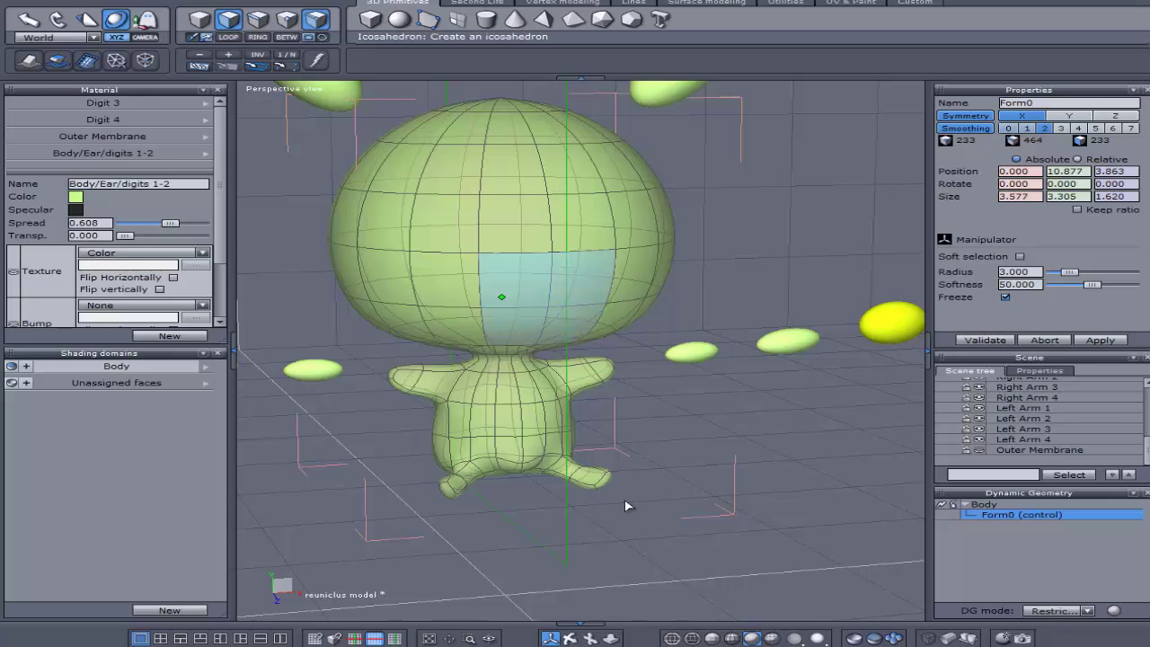
pyautogui.moveTo(584, 295); pyautogui.dragTo(754, 298, button='middle')
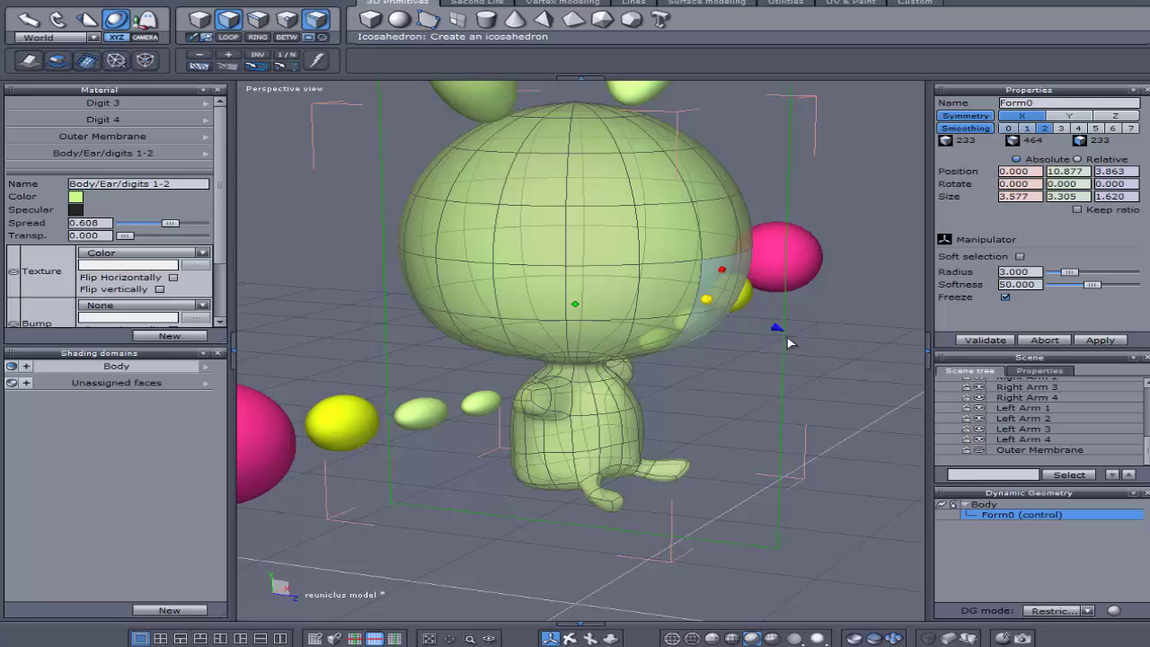
pyautogui.moveTo(778, 331); pyautogui.dragTo(688, 279)
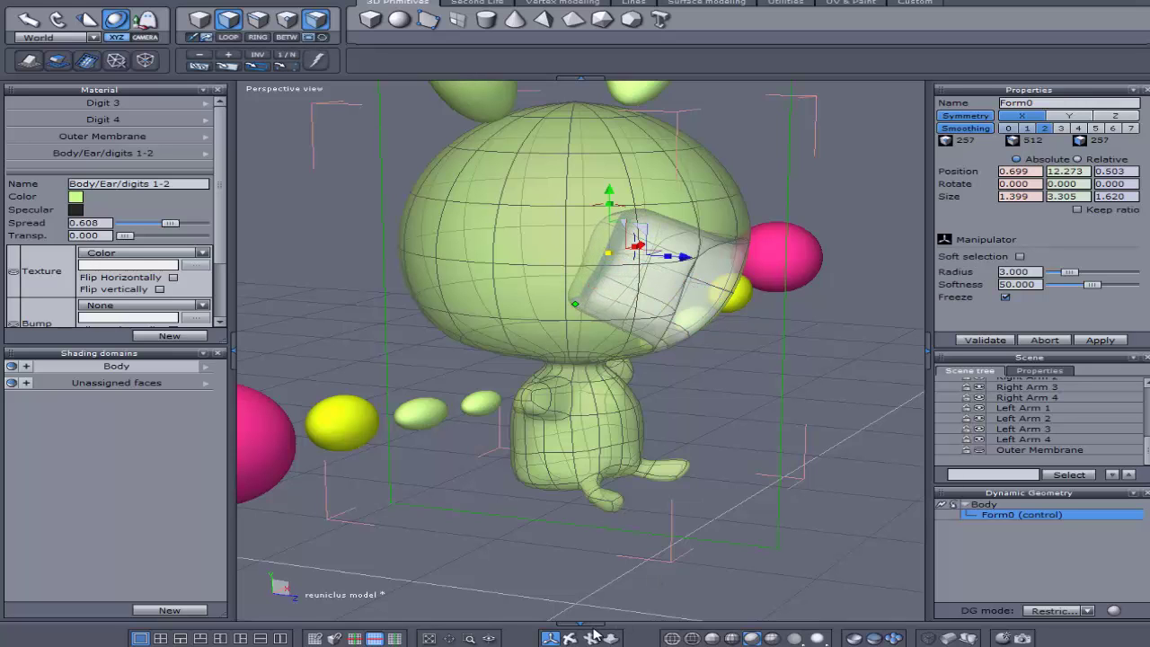
# - Shrink the mouth cavity's back faces to about 0.72 × 0.72 × 0.35 and lower the face loop surrounding them slightly
pyautogui.moveTo(619, 269)
pyautogui.mouseDown(button='middle')
pyautogui.moveTo(526, 247)
pyautogui.moveTo(489, 225)
pyautogui.mouseUp(button='middle')
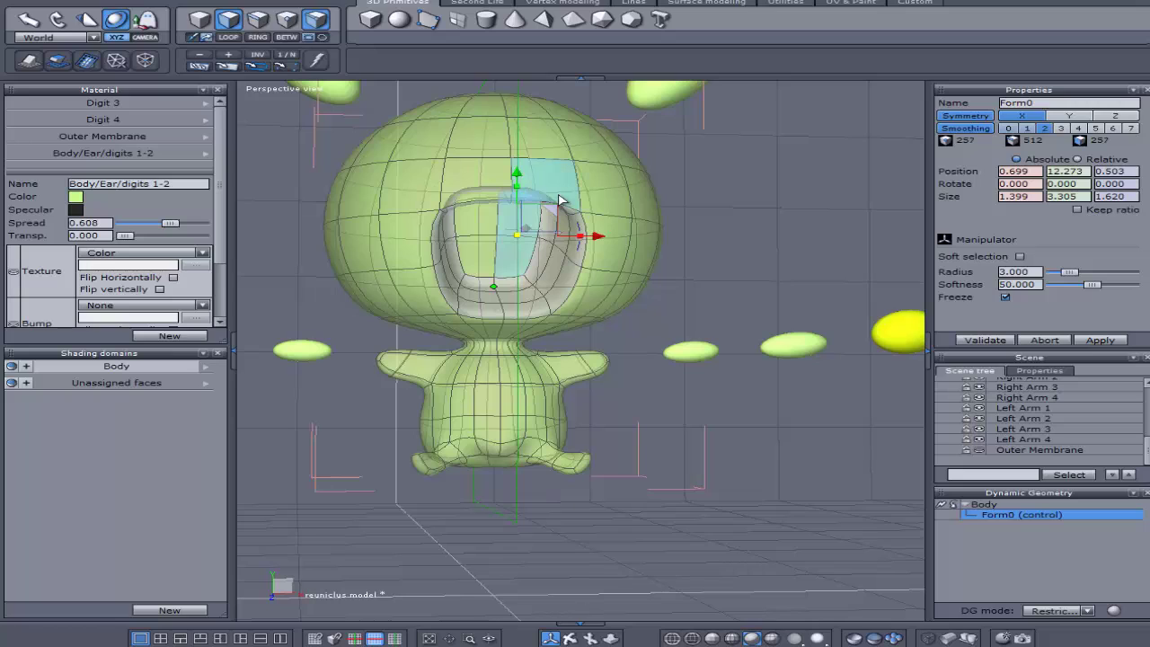
pyautogui.moveTo(516, 235); pyautogui.dragTo(308, 257)
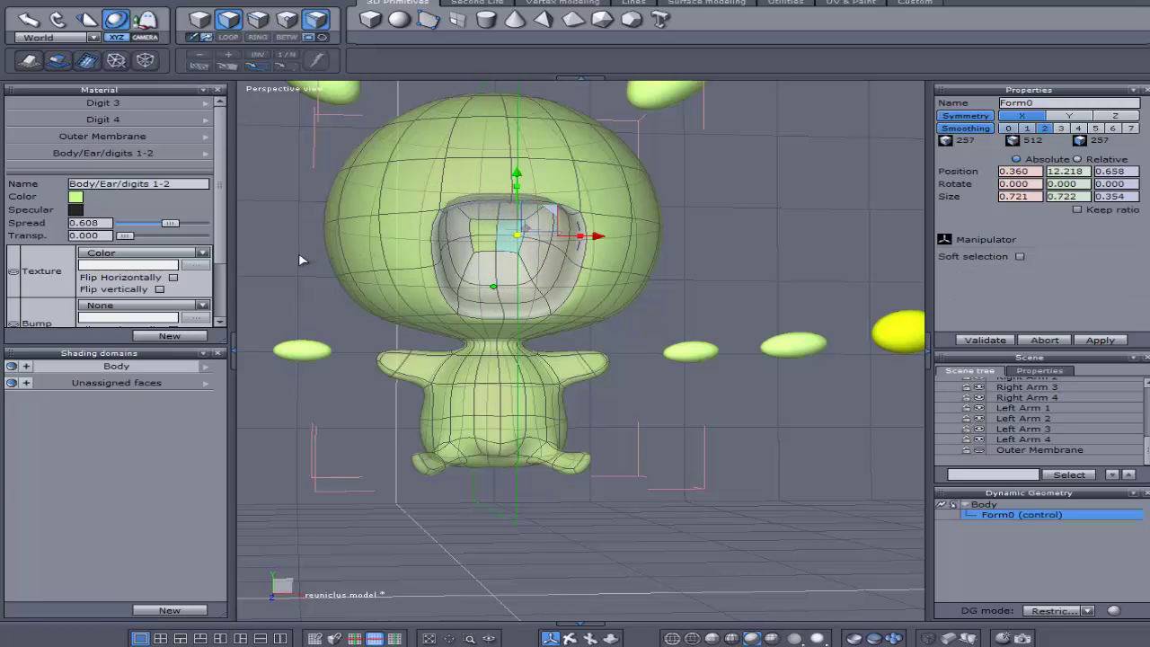
pyautogui.click(473, 216)
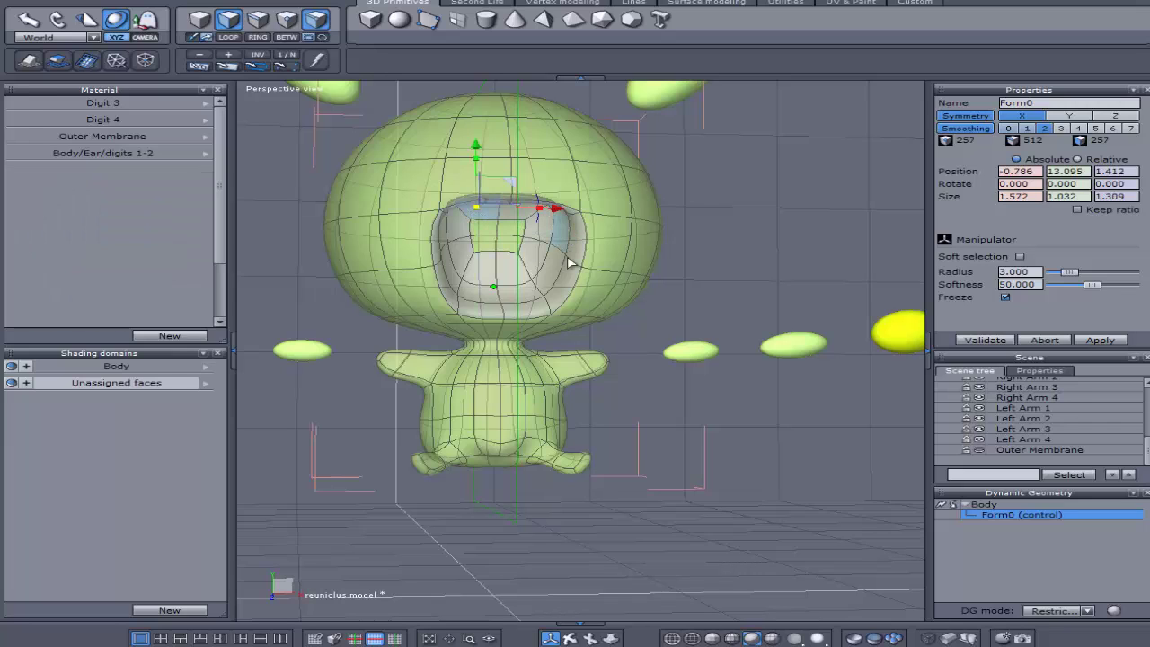
pyautogui.press('l')
pyautogui.press('l')
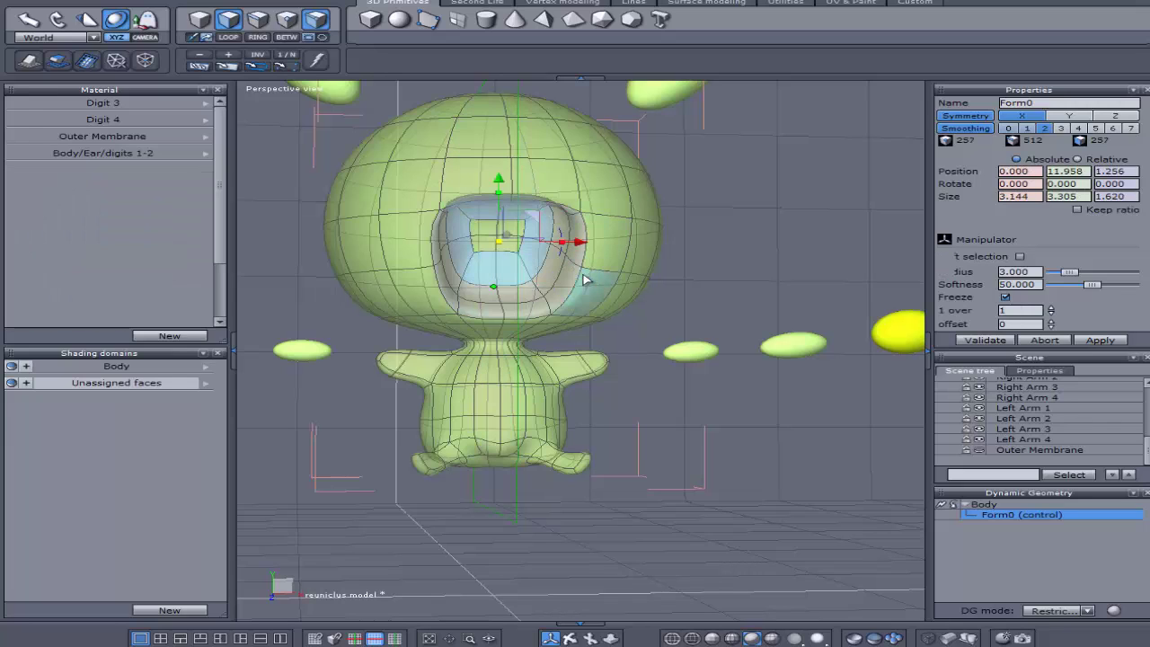
pyautogui.moveTo(498, 182); pyautogui.dragTo(500, 196)
# - Lower the outer face loop of the mouth cavity's walls to about Y 11.27
pyautogui.click(523, 292)
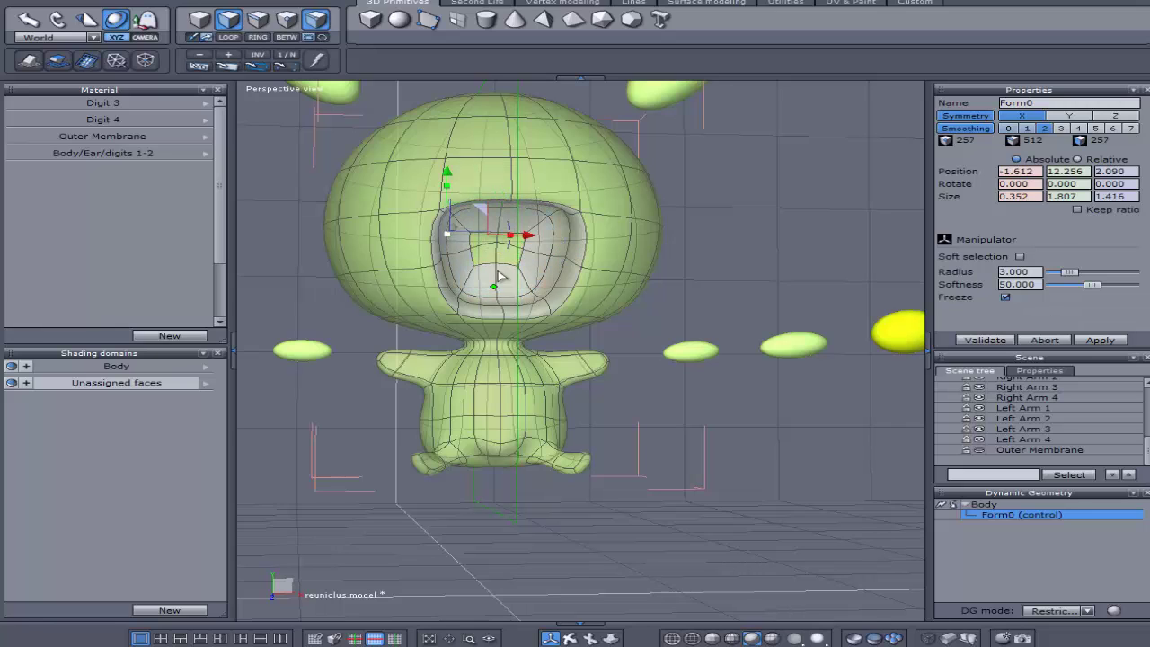
pyautogui.press('l')
pyautogui.press('l')
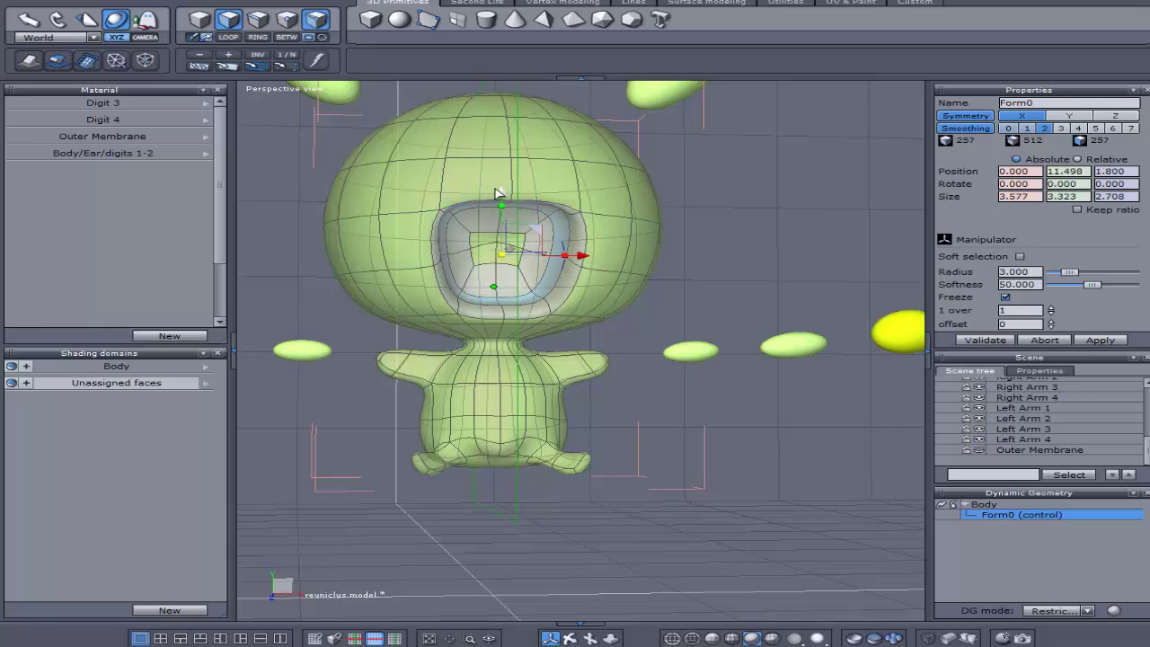
pyautogui.moveTo(500, 196); pyautogui.dragTo(501, 202)
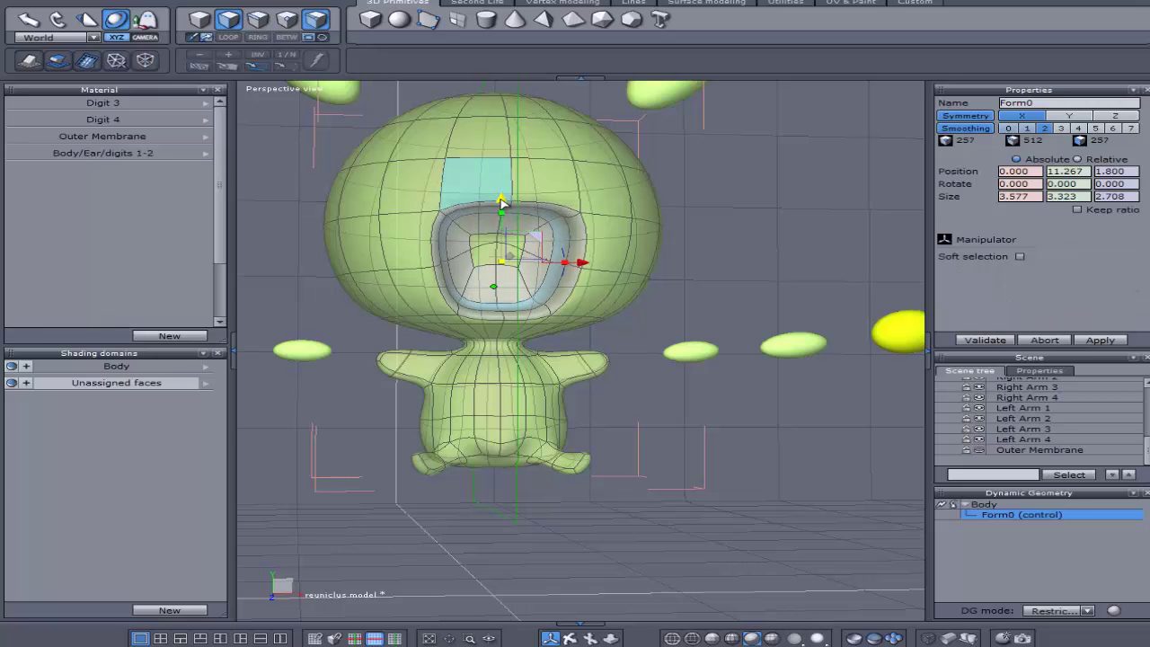
pyautogui.click(485, 261)
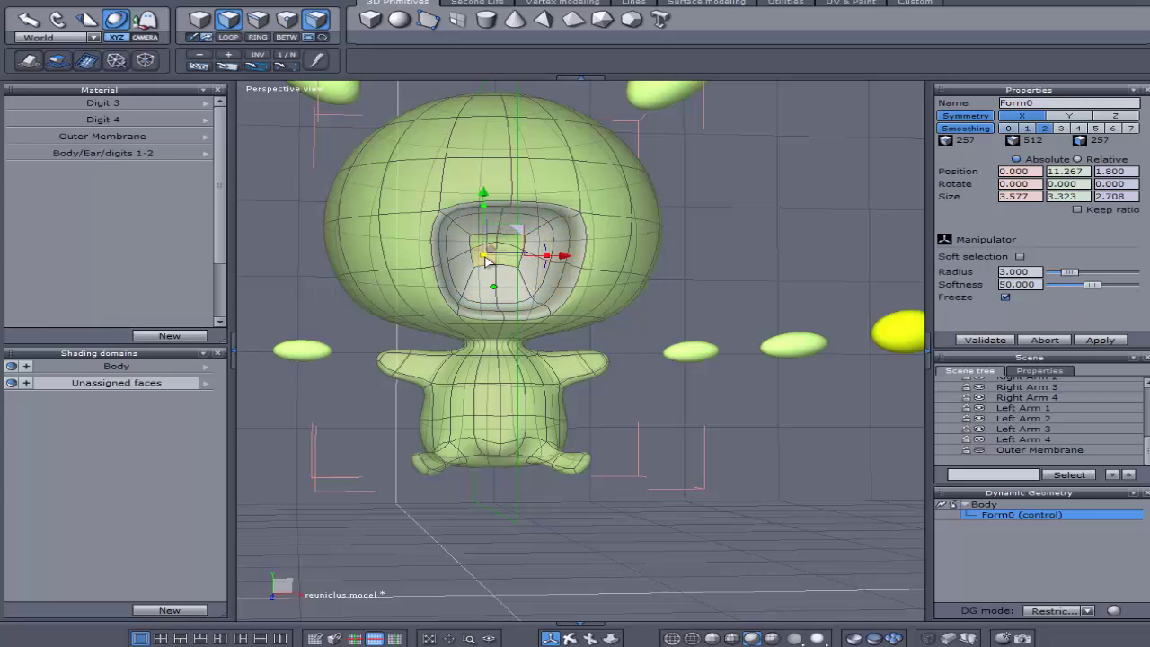
pyautogui.press('l')
pyautogui.press('l')
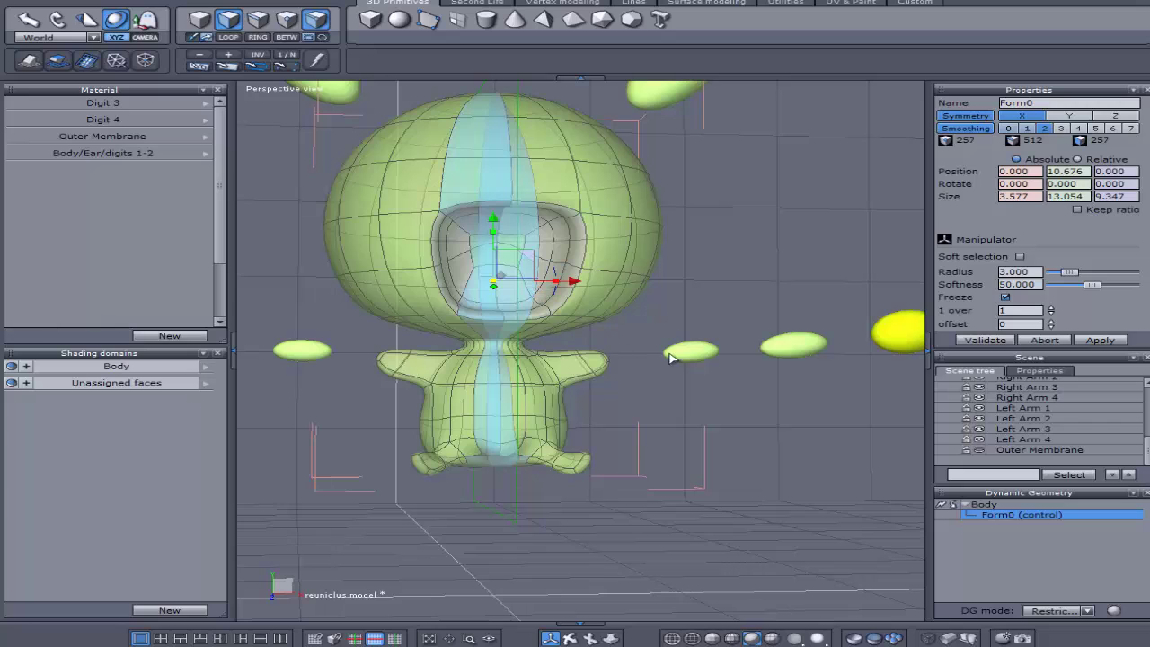
pyautogui.press('l')
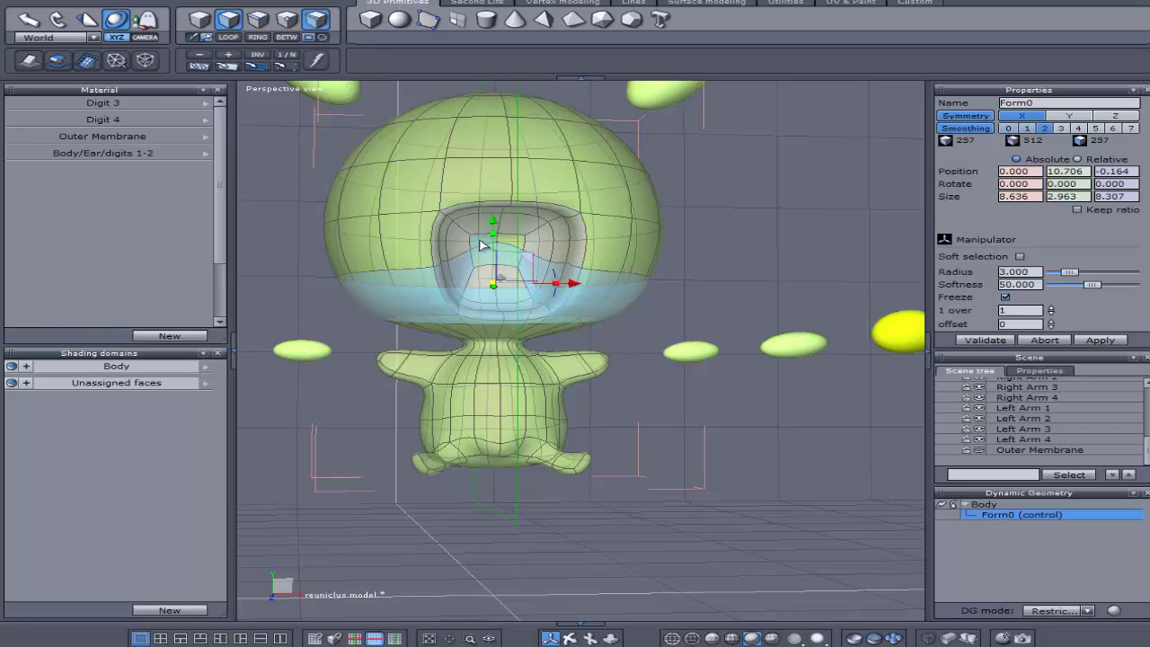
# - Shrink the mouth cavity's back faces further to about 0.49 × 0.29 × 0.13 and lower them to about Y 11.21
pyautogui.click(488, 272)
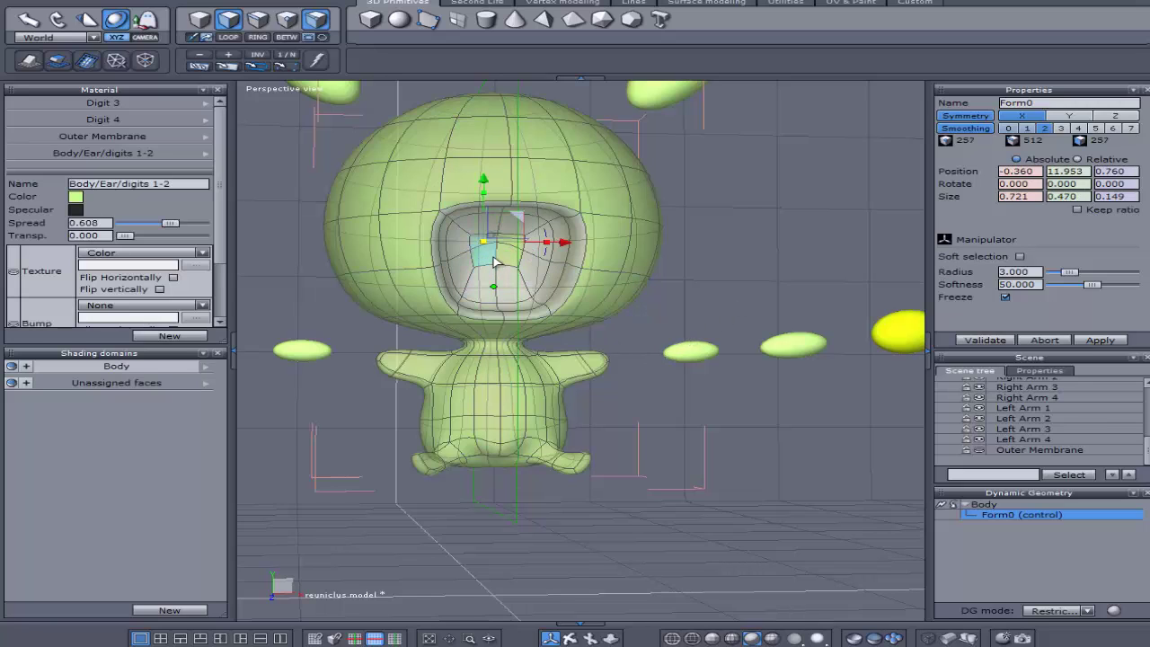
pyautogui.click(500, 249)
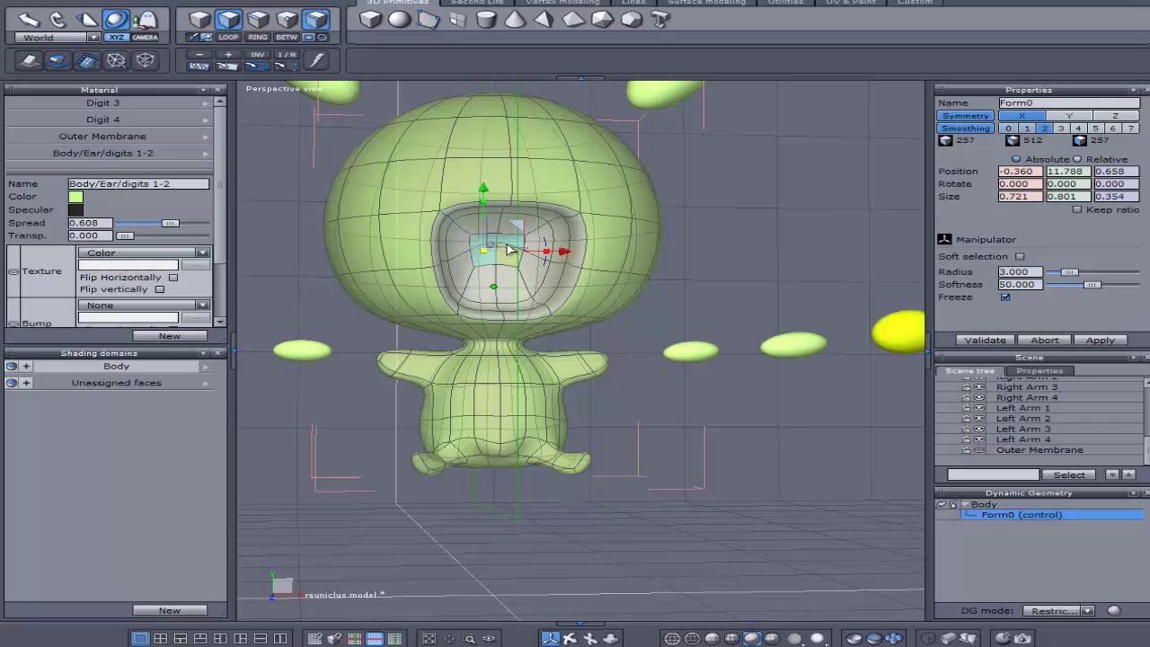
pyautogui.click(485, 251)
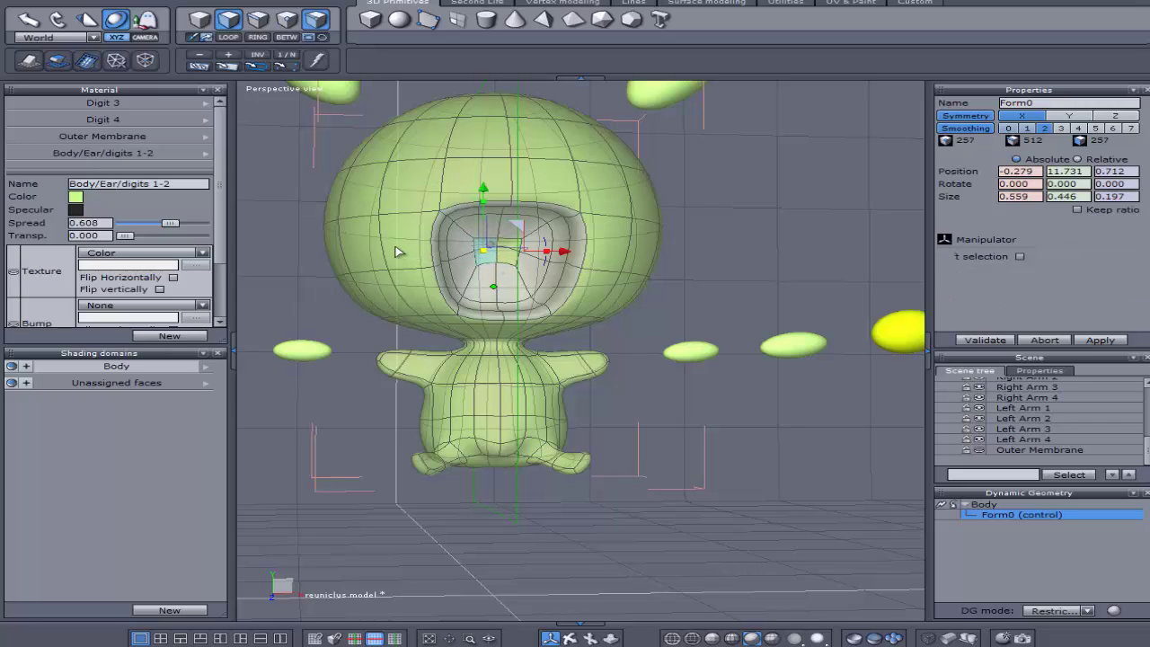
pyautogui.click(514, 237)
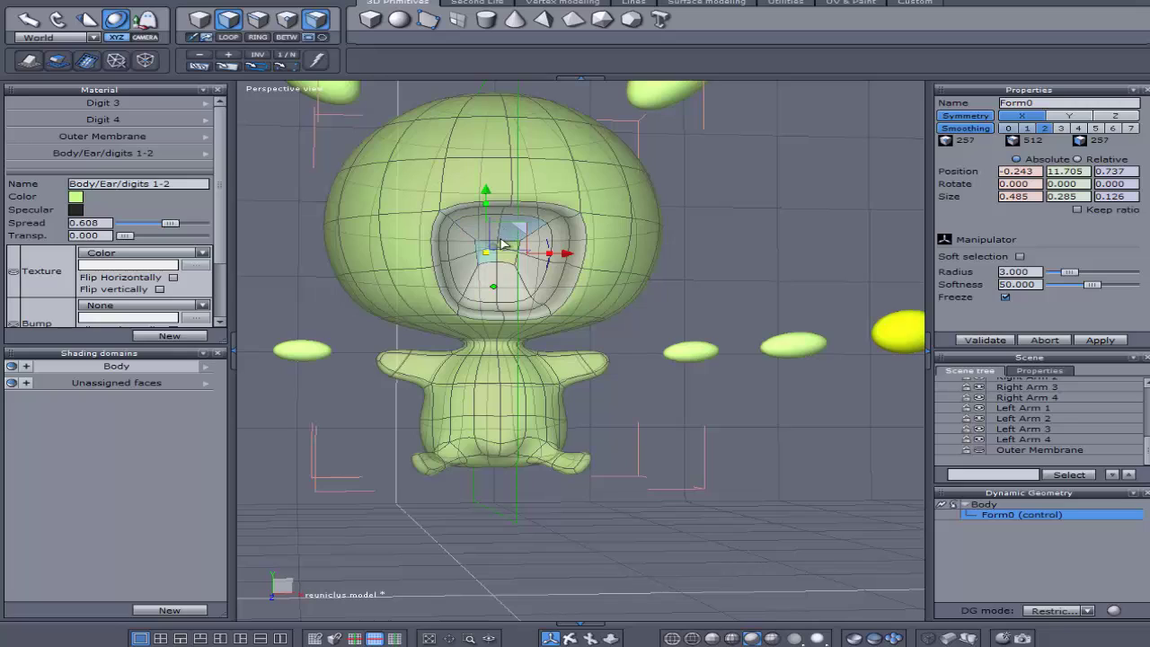
pyautogui.moveTo(489, 205); pyautogui.dragTo(516, 234)
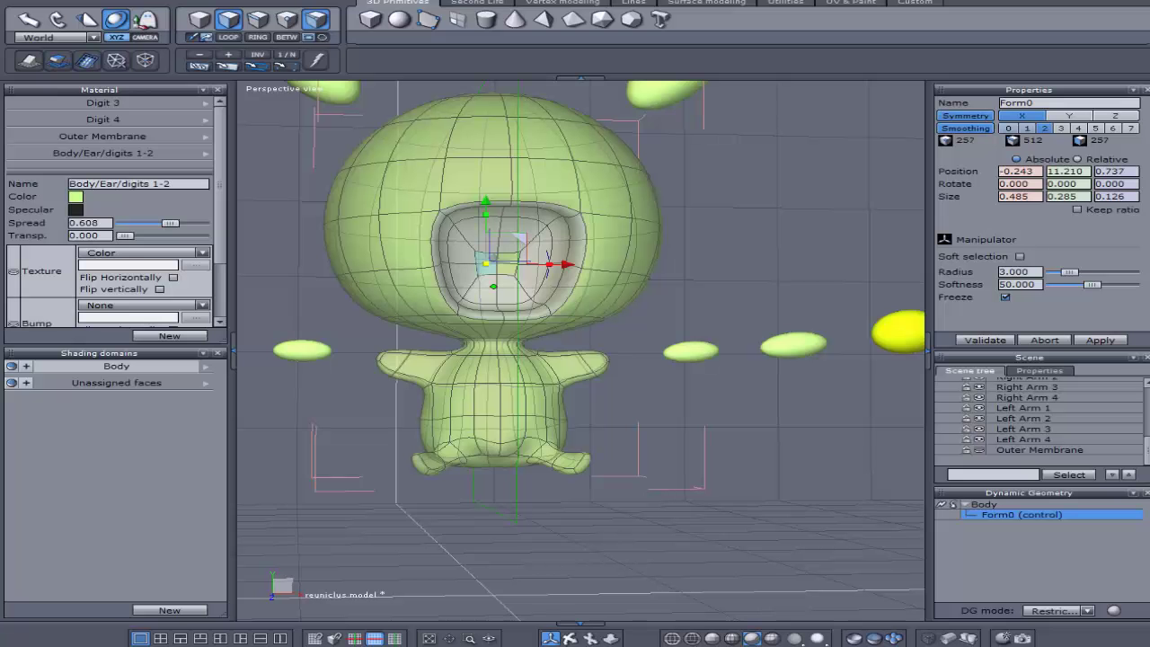
# - Widen the mouth opening by moving its upper corner vertex to about (3.23, 11.14, 4.32) and its side vertex to about (-3.63, 11.55, 3.99)
pyautogui.moveTo(575, 342); pyautogui.dragTo(602, 367, button='middle')
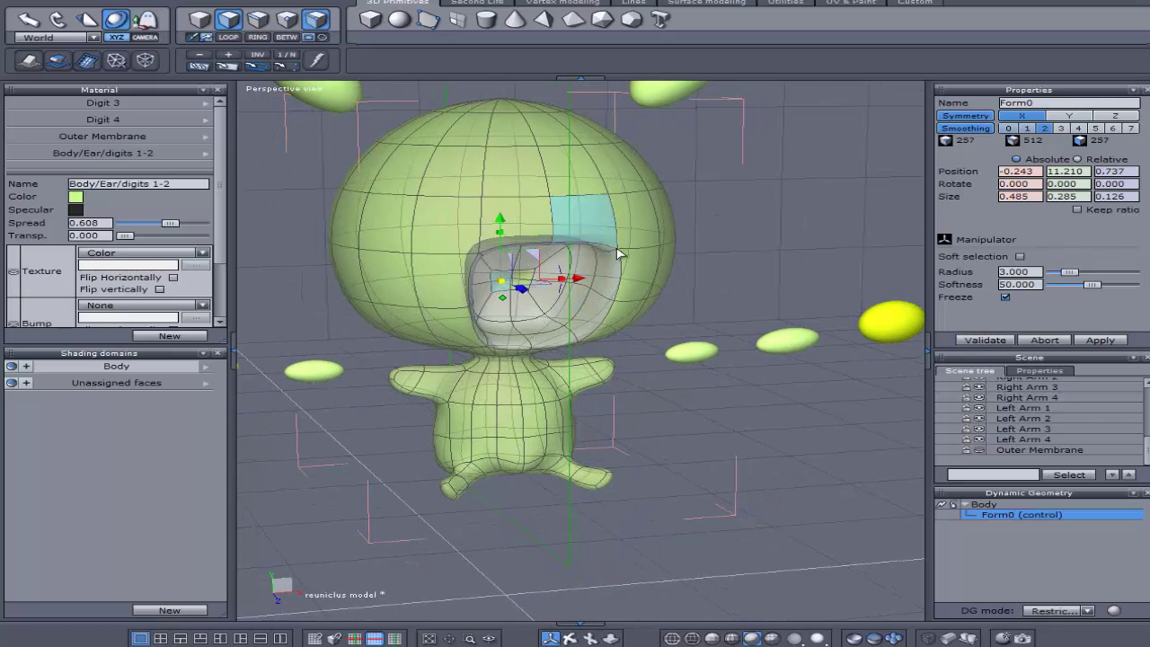
pyautogui.click(692, 283)
pyautogui.click(629, 255)
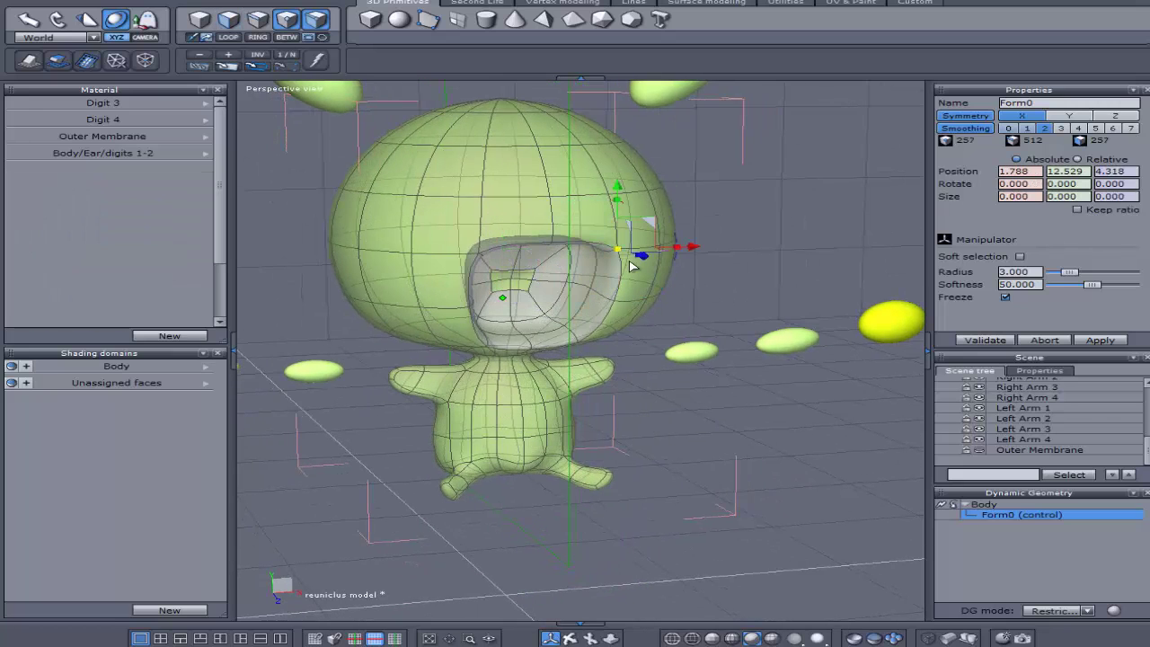
pyautogui.moveTo(647, 254); pyautogui.dragTo(682, 236)
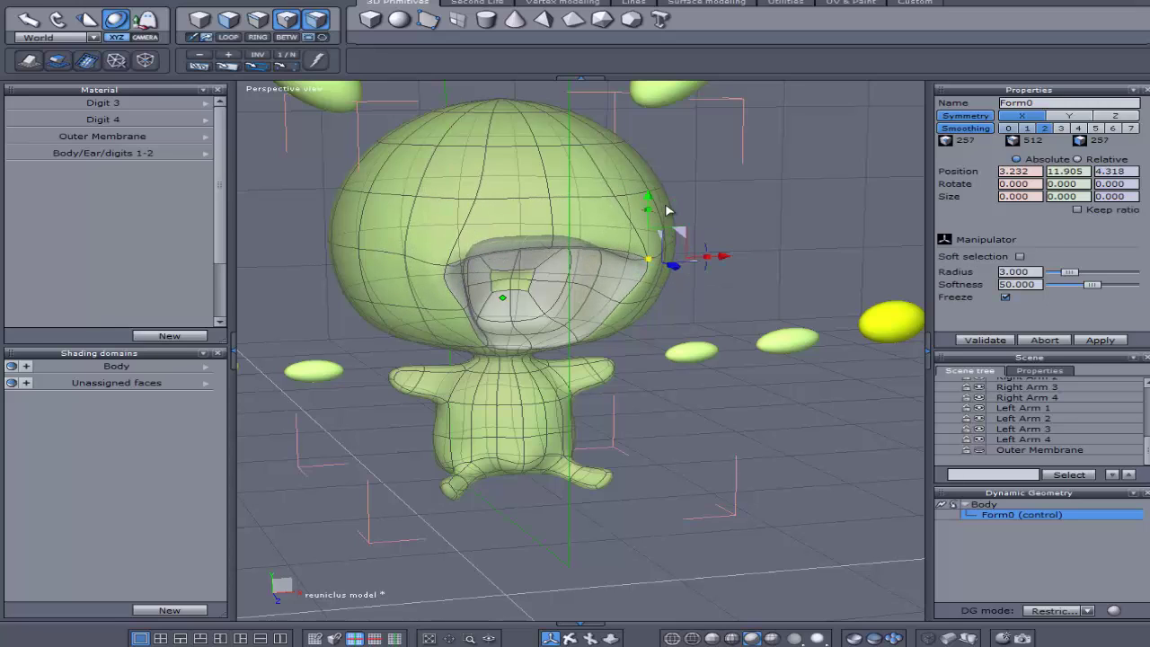
pyautogui.moveTo(648, 194); pyautogui.dragTo(654, 225)
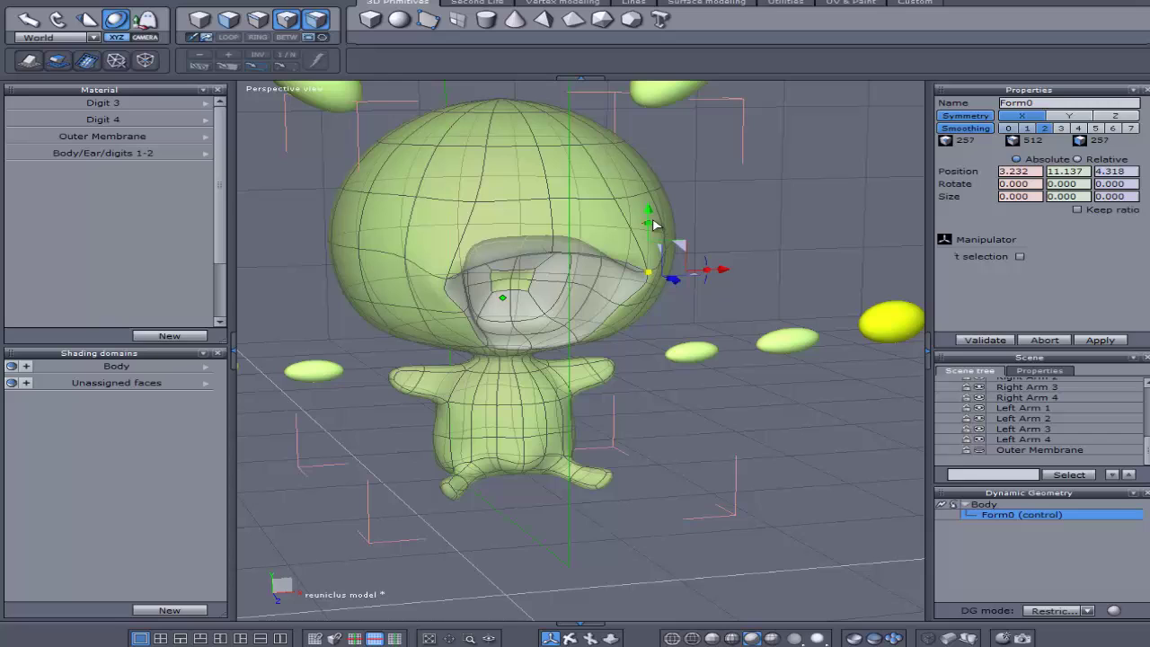
pyautogui.click(463, 312)
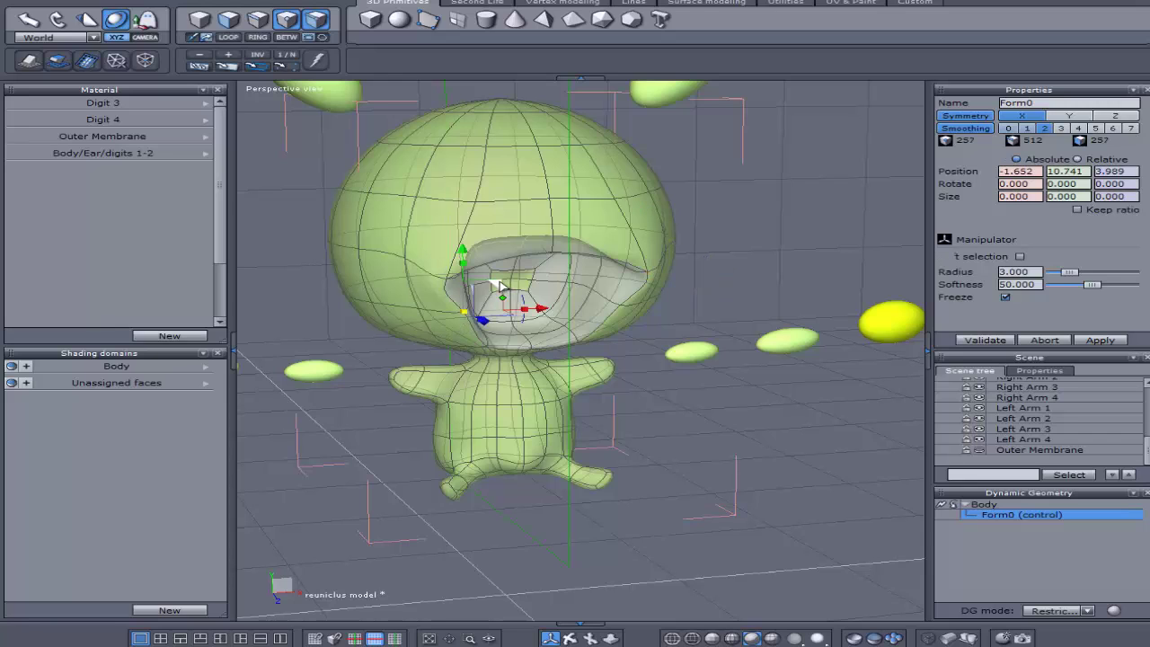
pyautogui.moveTo(465, 284); pyautogui.dragTo(419, 256)
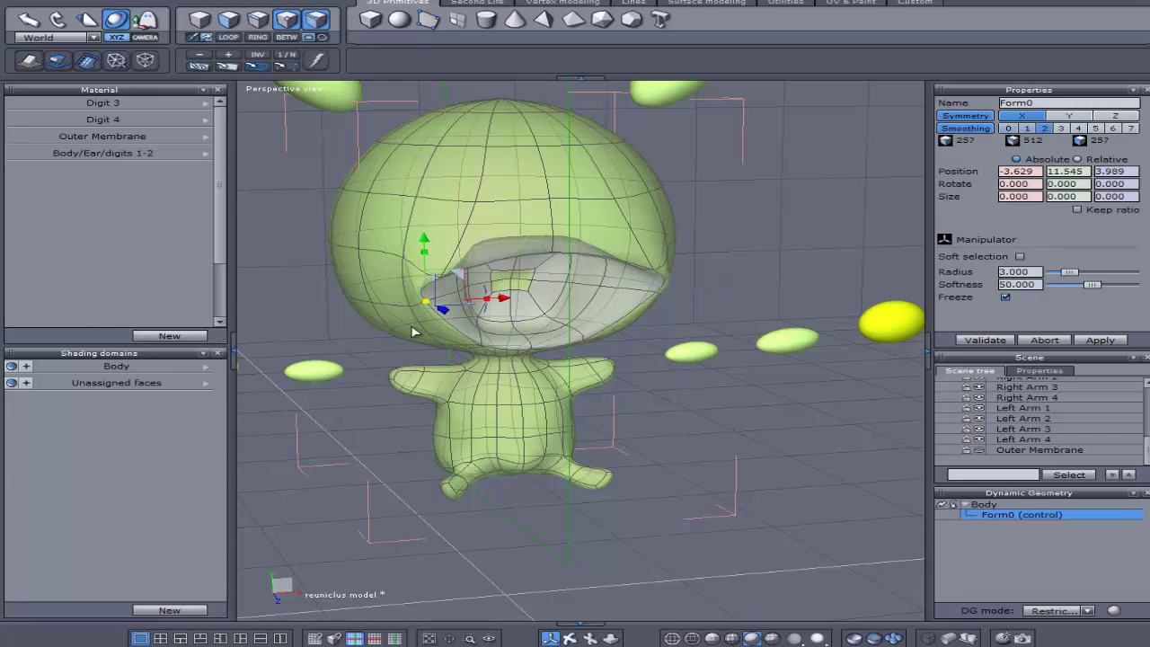
# - Move the cheek vertex just outside the mouth corner outward and slightly upward to follow the widened mouth
pyautogui.click(402, 384)
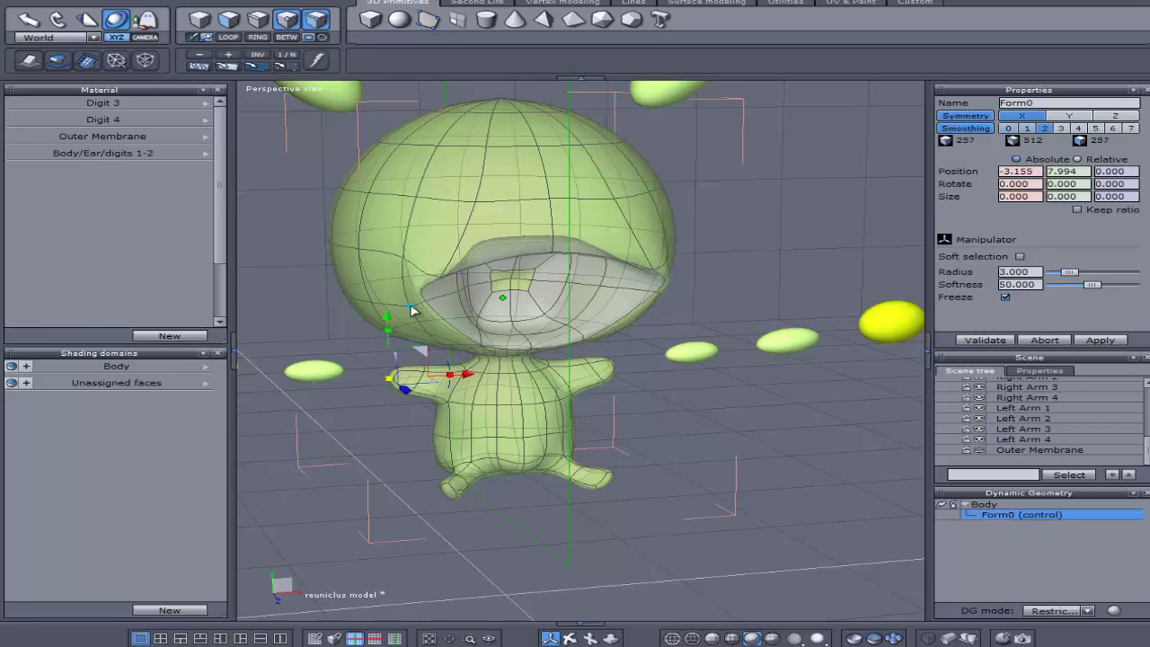
pyautogui.click(411, 310)
pyautogui.moveTo(439, 279); pyautogui.dragTo(390, 257)
pyautogui.click(692, 570)
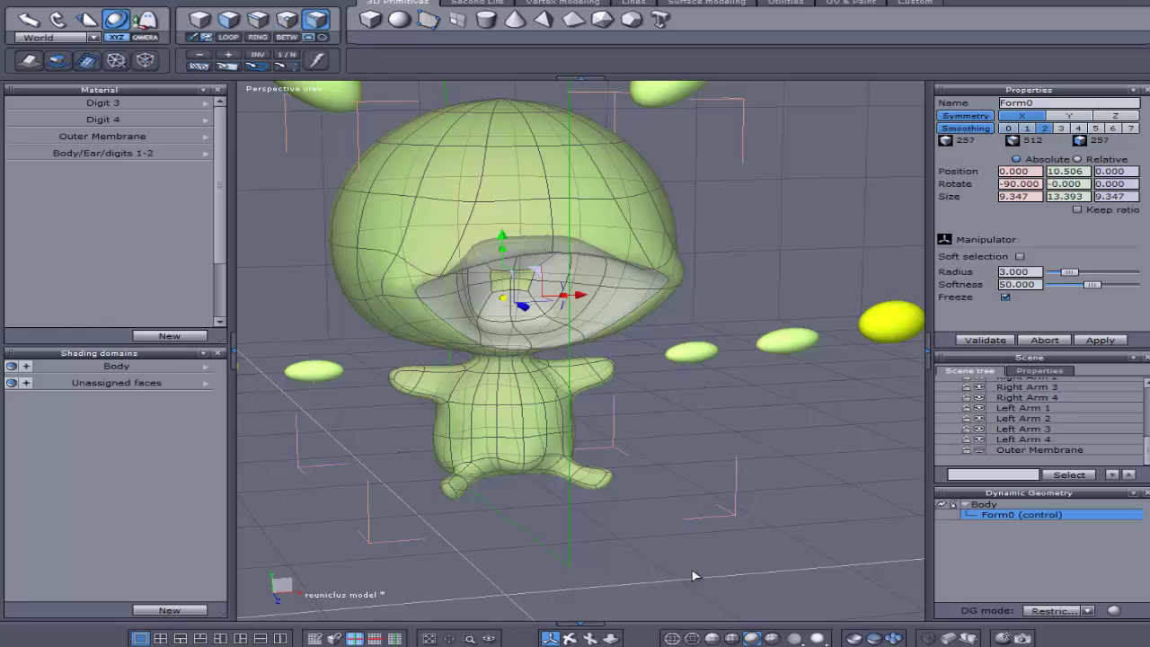
# - Reshape the upper-lip edge beside the mouth's centre to about 1.59 × 0.89 × 0.23, positioned at about (-0.79, 11.98, 4.37)
pyautogui.moveTo(564, 634); pyautogui.dragTo(650, 639, button='right')
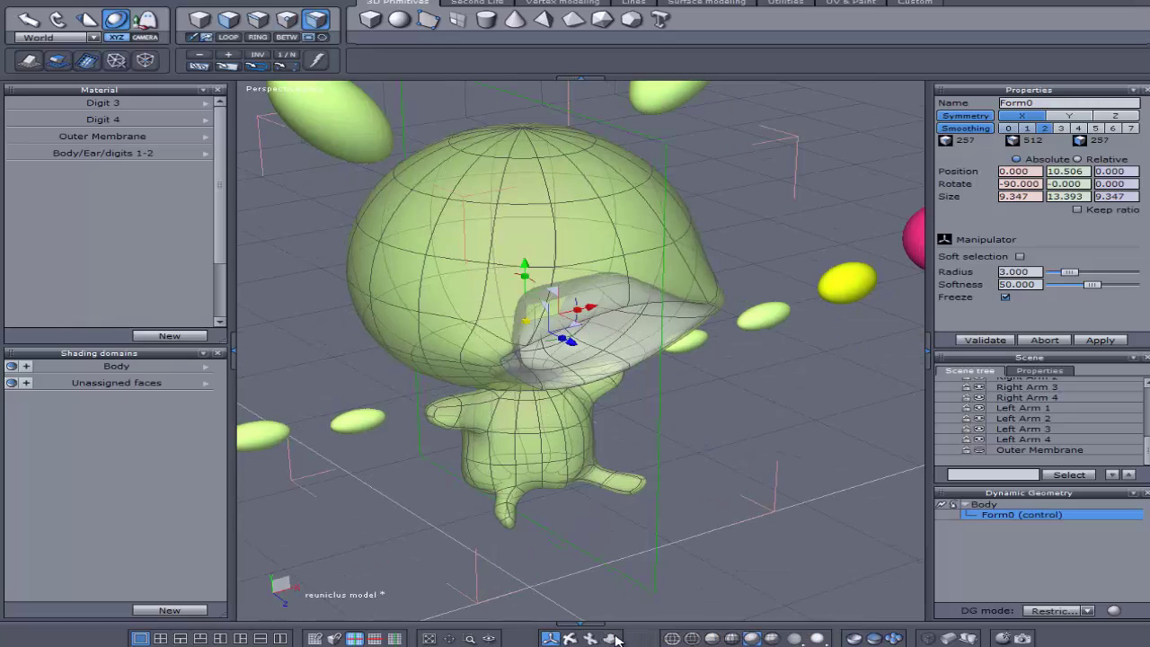
pyautogui.moveTo(569, 639); pyautogui.dragTo(600, 616, button='right')
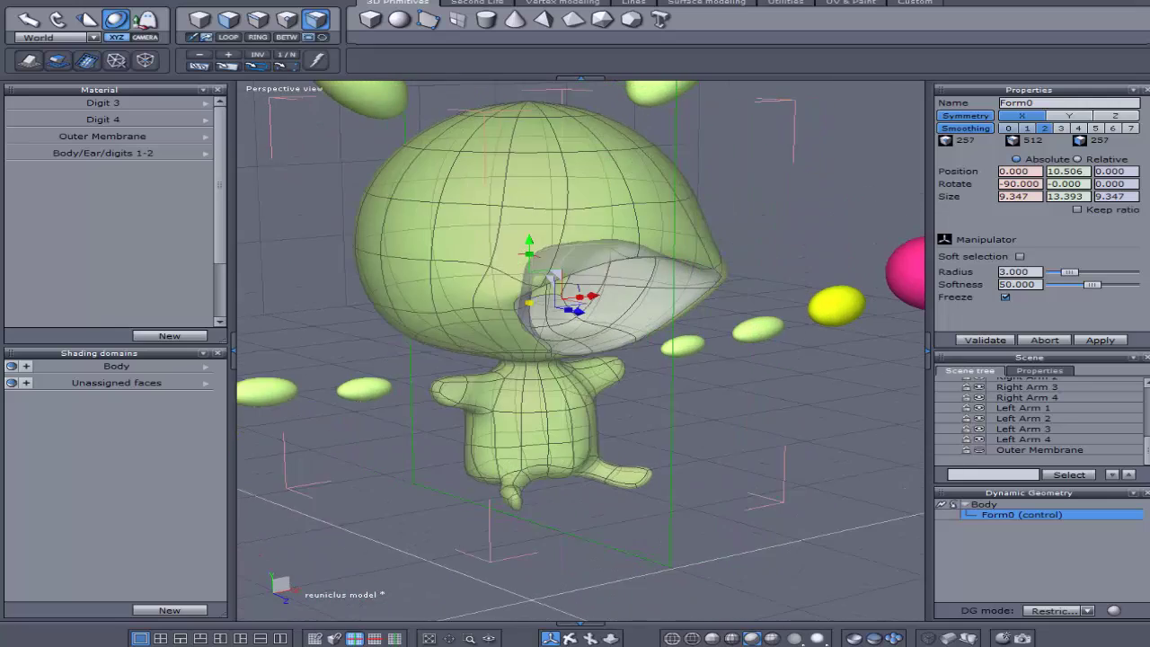
pyautogui.moveTo(633, 393); pyautogui.dragTo(616, 393, button='right')
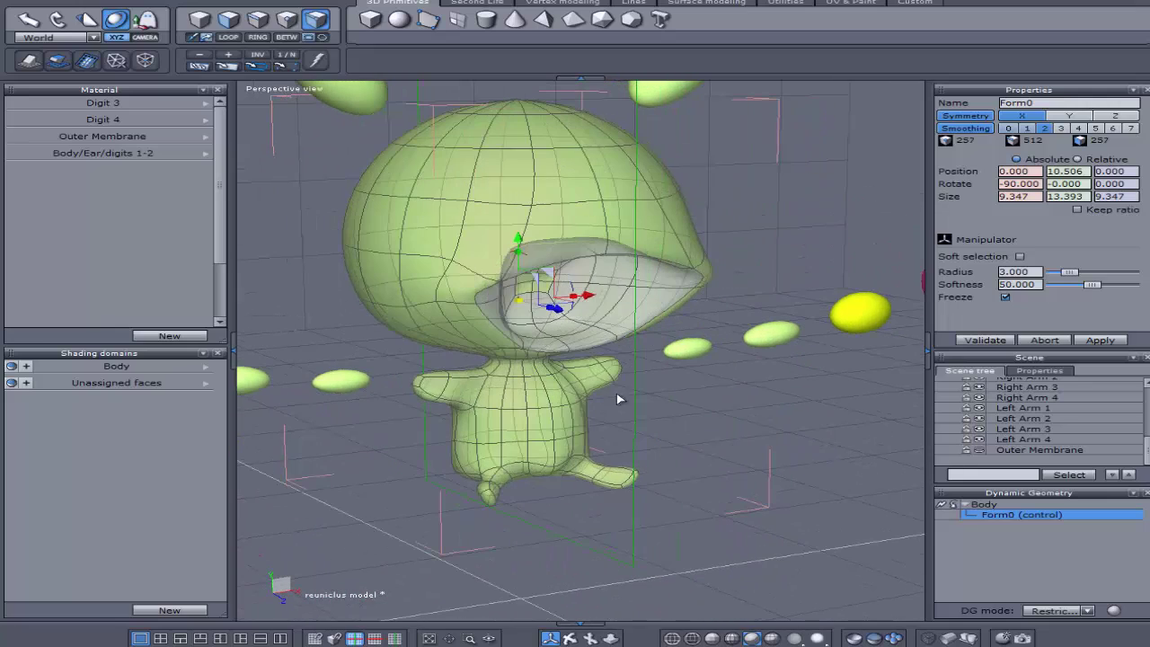
pyautogui.click(604, 254)
pyautogui.moveTo(572, 619); pyautogui.dragTo(512, 617, button='right')
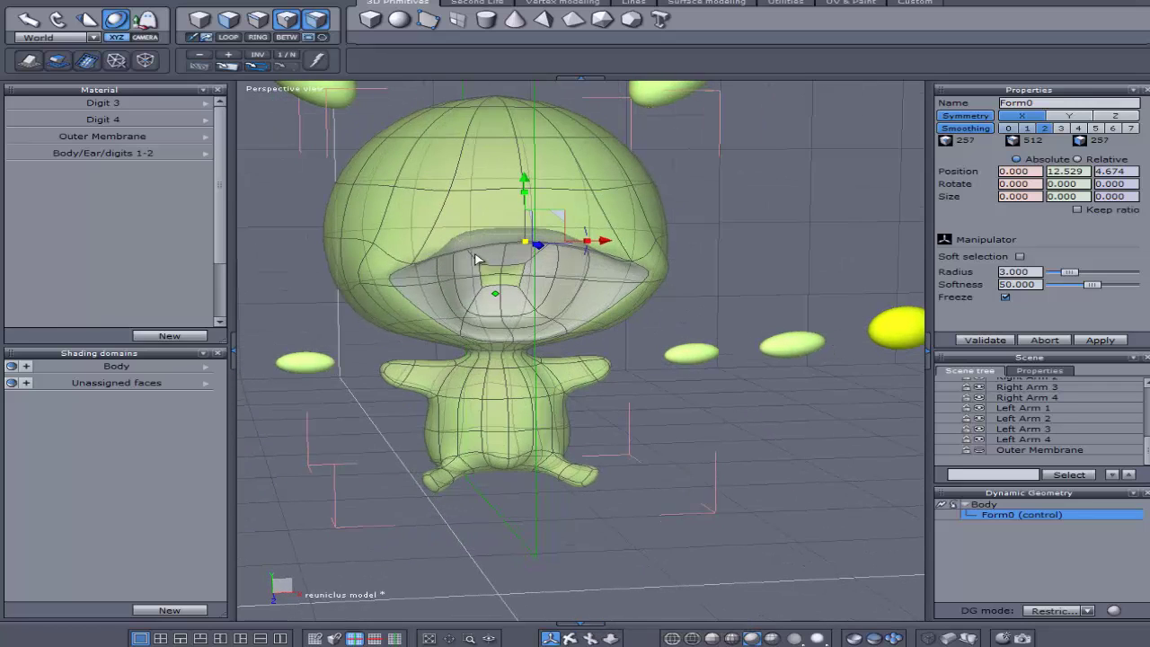
pyautogui.click(500, 235)
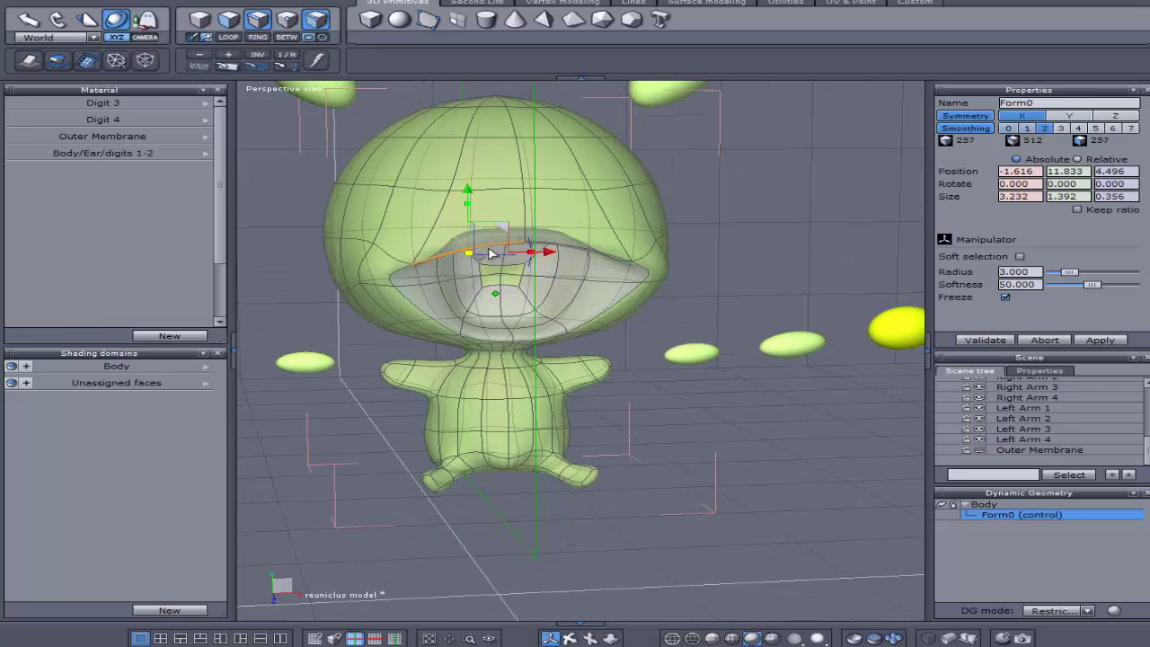
pyautogui.moveTo(468, 253); pyautogui.dragTo(409, 251)
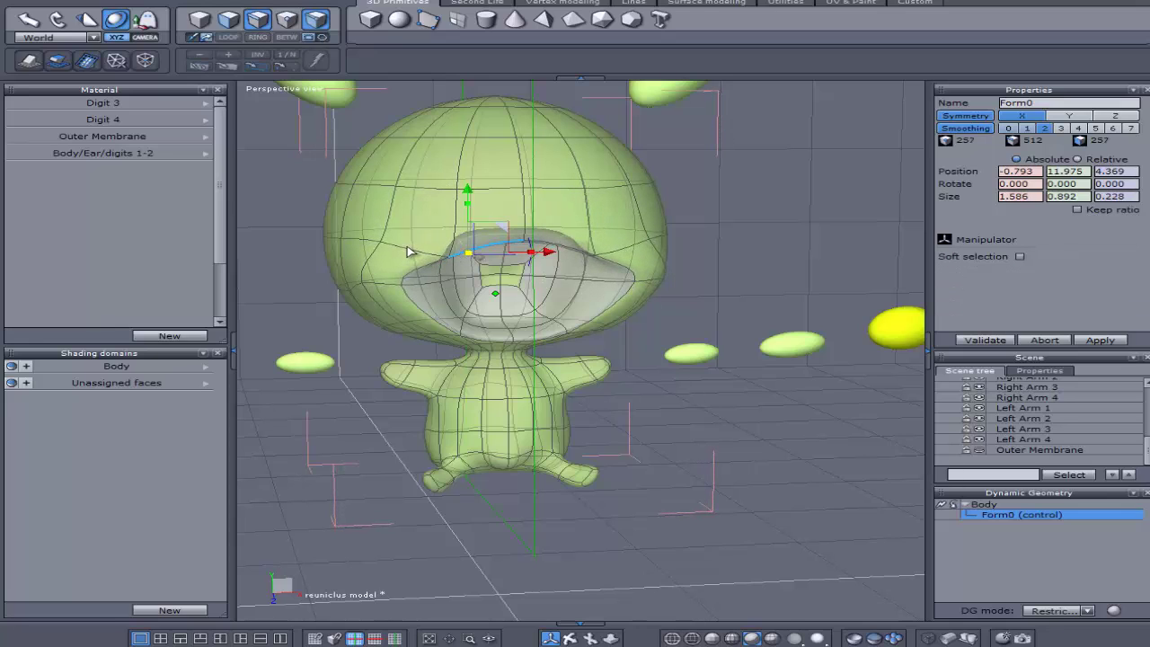
# - Move the mouth's side corner vertex outward and upward to about (-4.19, 12.36, 3.99)
pyautogui.click(402, 287)
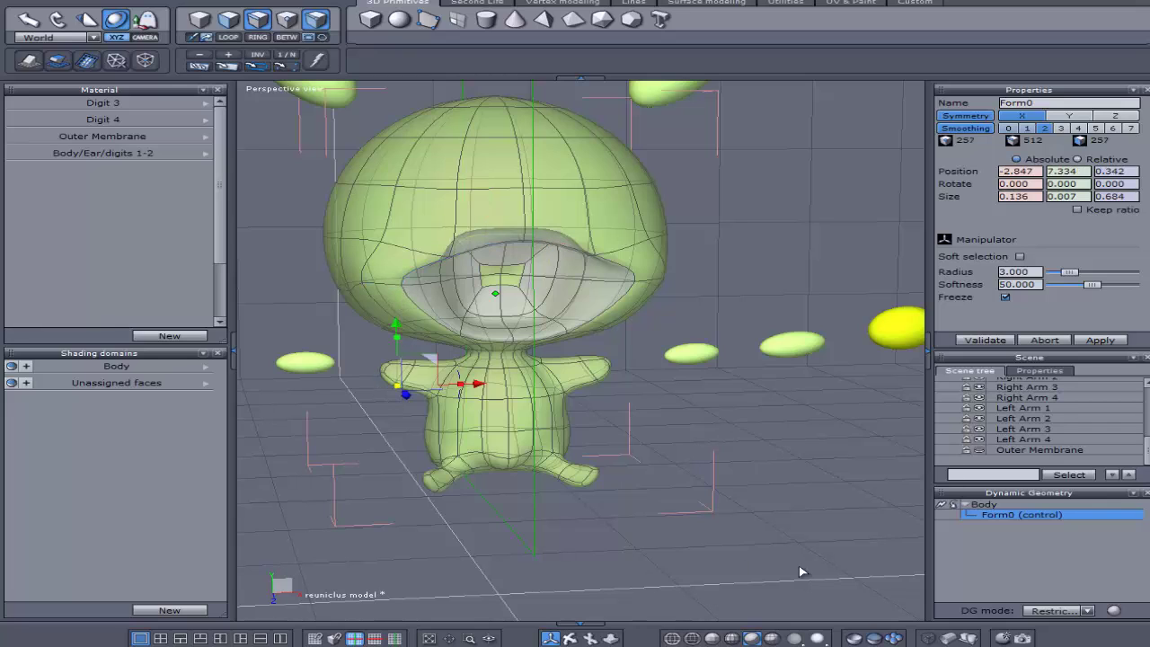
pyautogui.click(406, 301)
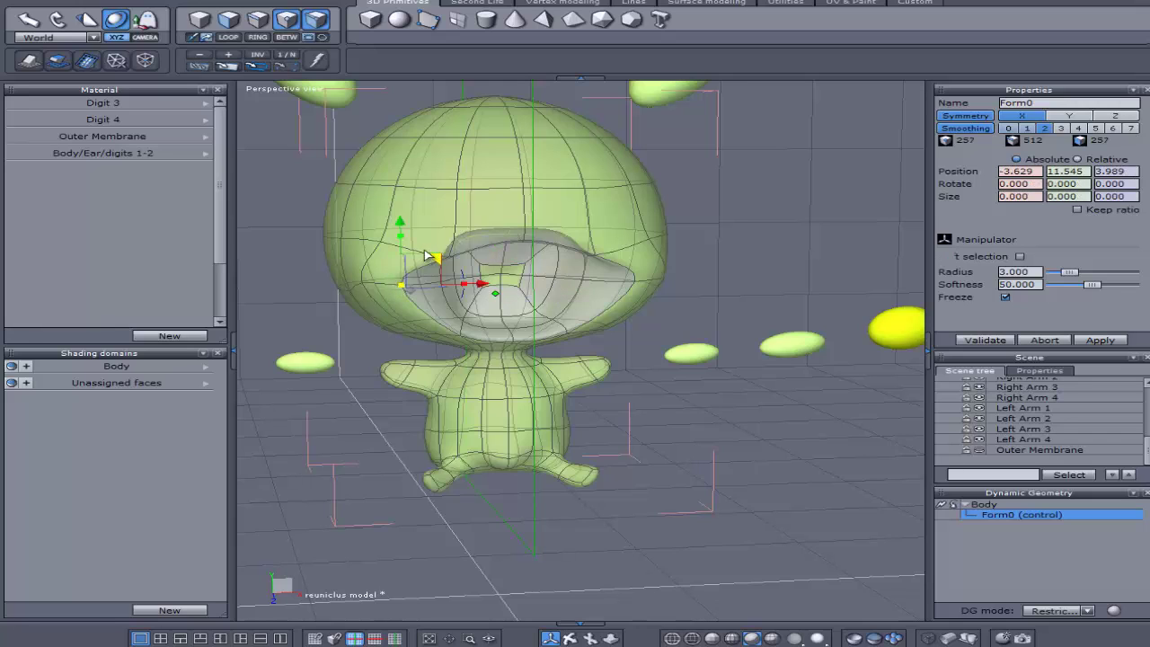
pyautogui.click(409, 237)
pyautogui.click(418, 259)
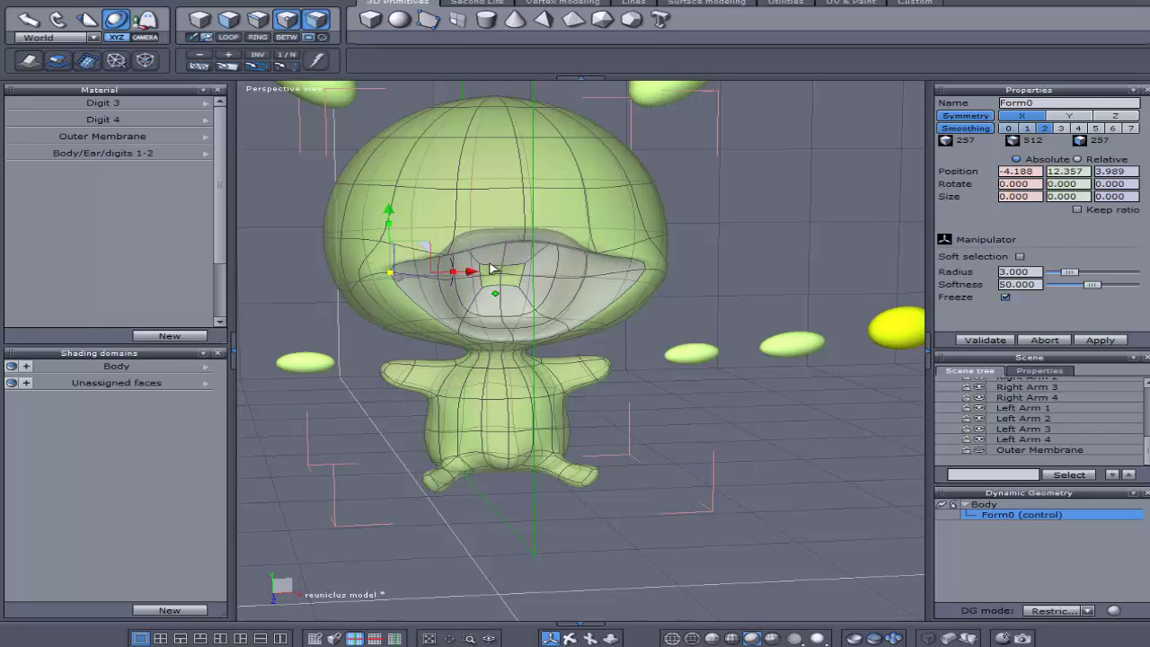
# - Move the front edge of the lower lip forward to about Z 4.45 and check the mouth on the smoothed body
pyautogui.moveTo(565, 640); pyautogui.dragTo(568, 639)
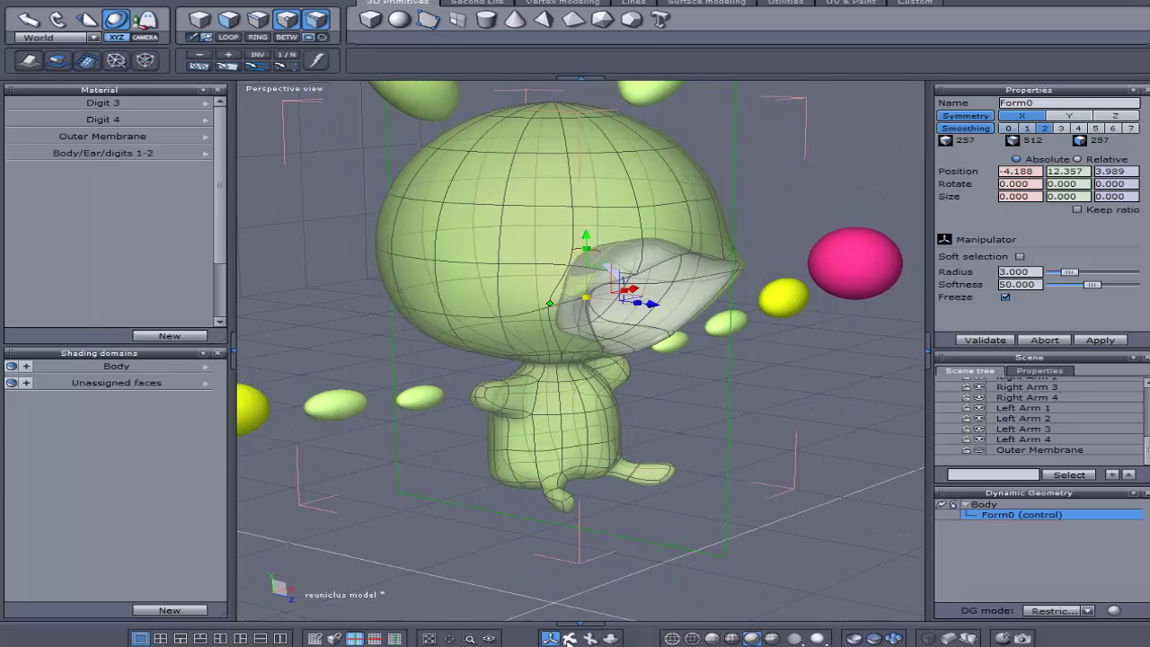
pyautogui.click(636, 362)
pyautogui.click(612, 353)
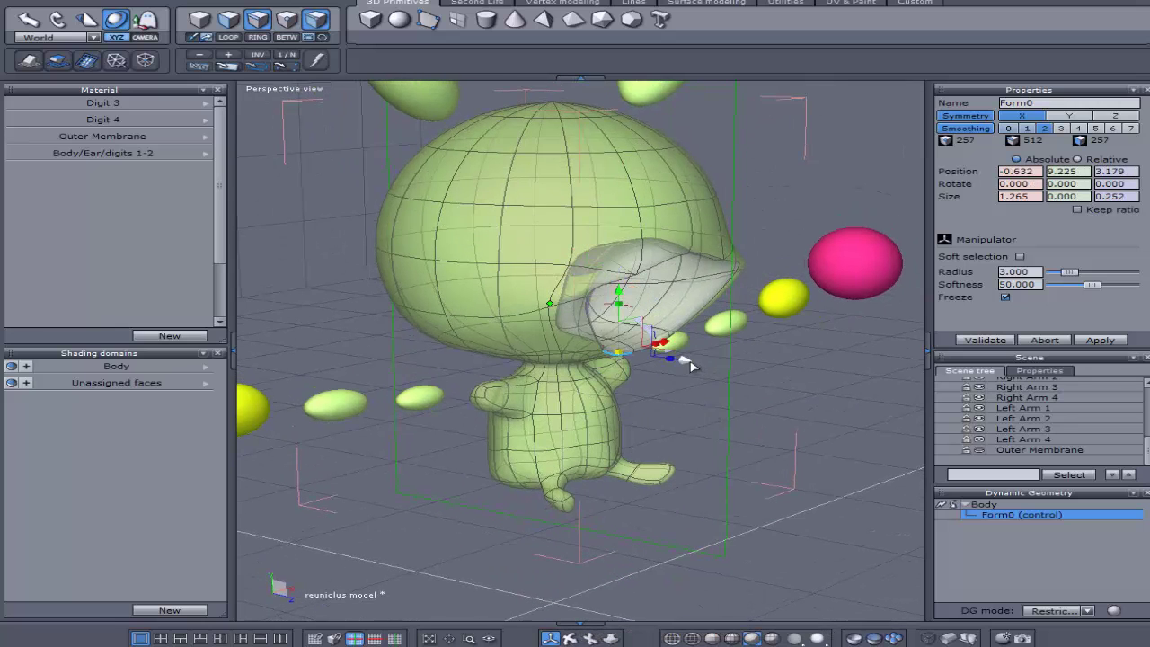
pyautogui.moveTo(735, 369); pyautogui.dragTo(737, 367)
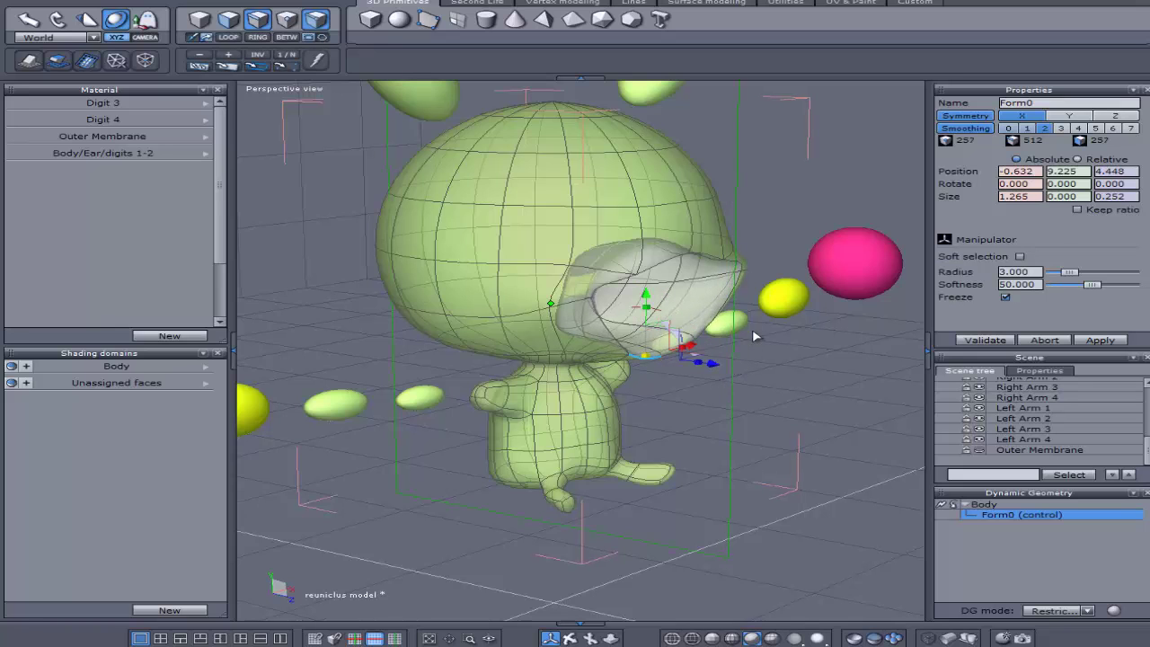
pyautogui.click(712, 531)
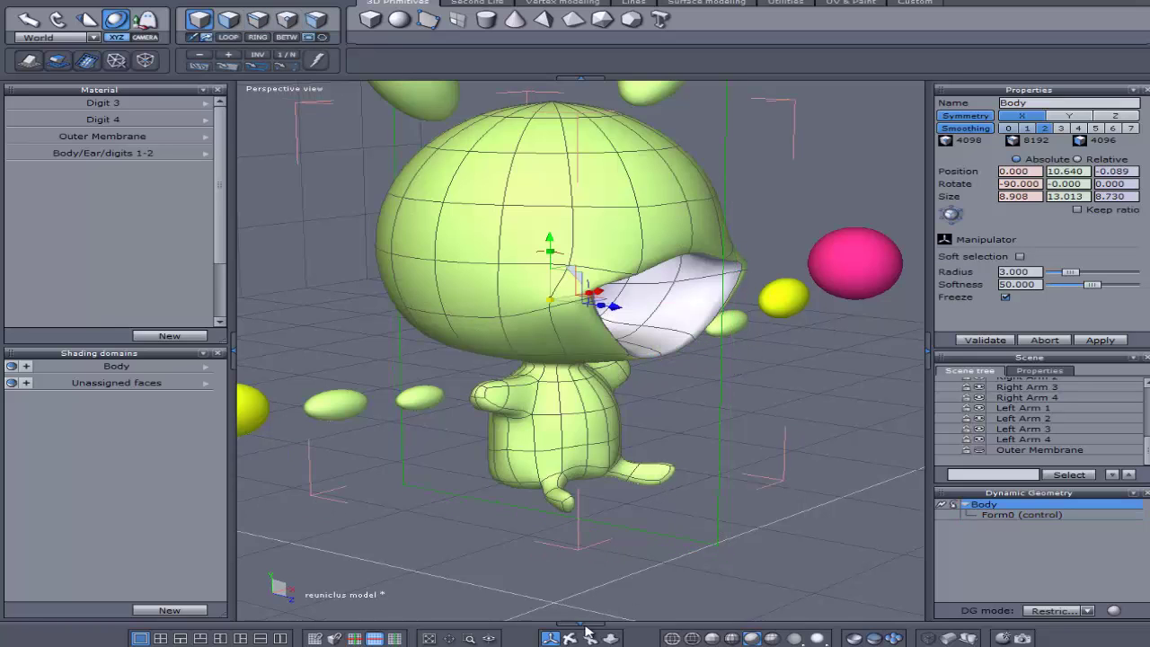
pyautogui.moveTo(589, 633); pyautogui.dragTo(535, 634)
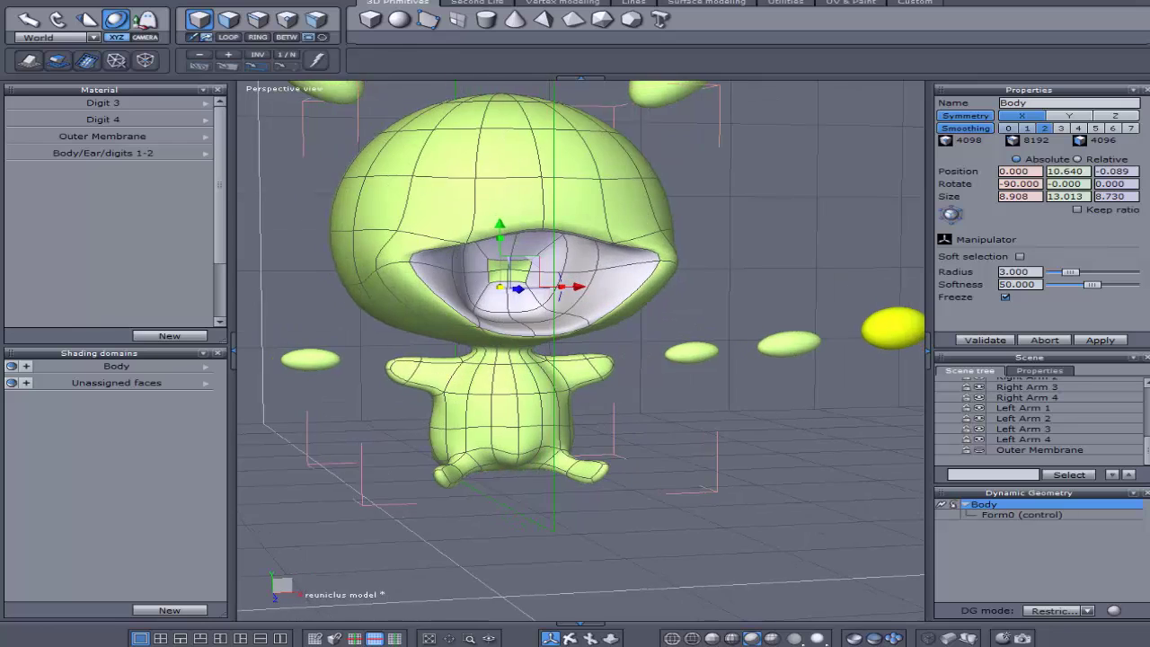
pyautogui.moveTo(580, 360); pyautogui.dragTo(584, 359, button='middle')
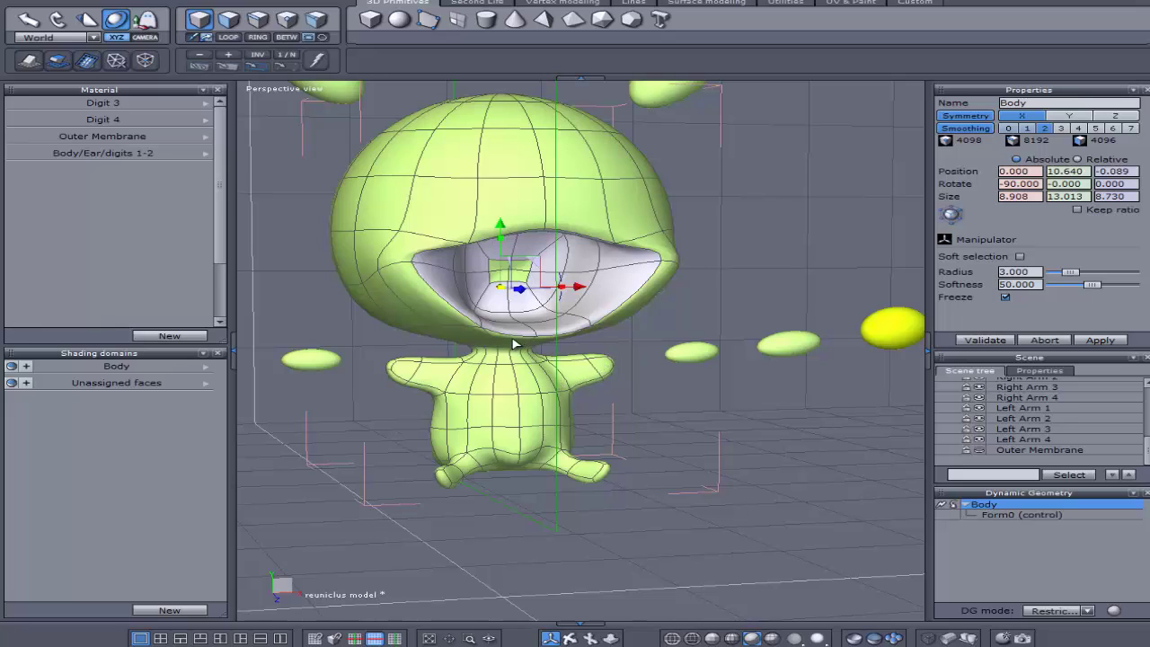
pyautogui.click(692, 352)
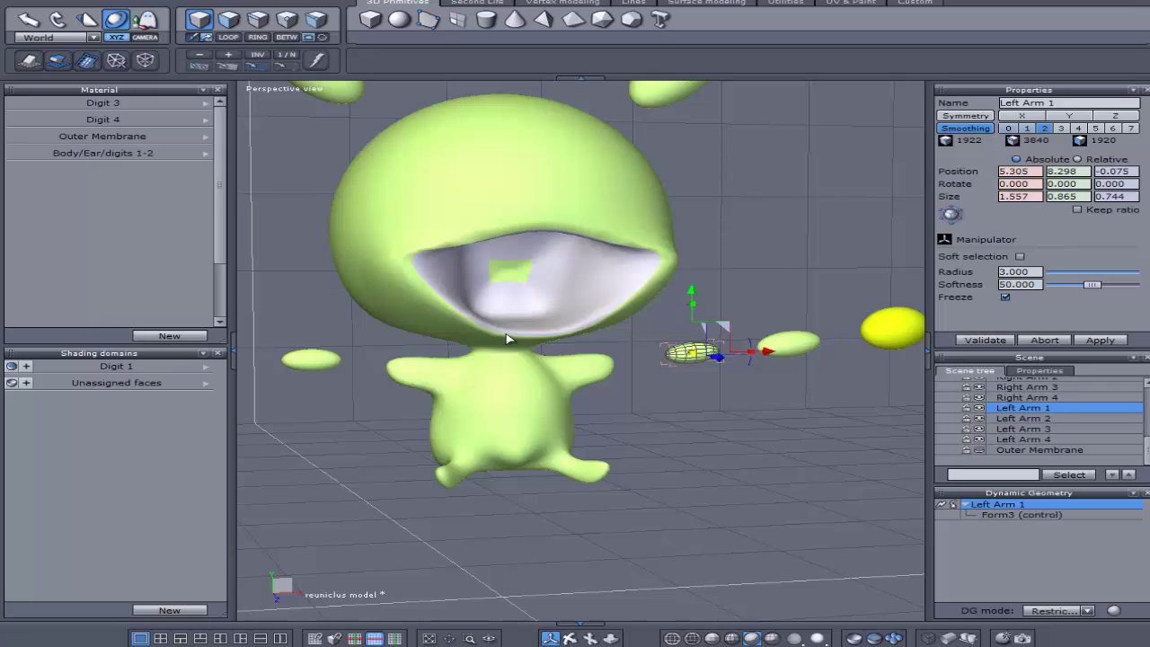
# - Raise the front edge of the lower lip to reduce the height of the mouth opening
pyautogui.click(504, 339)
pyautogui.click(502, 338)
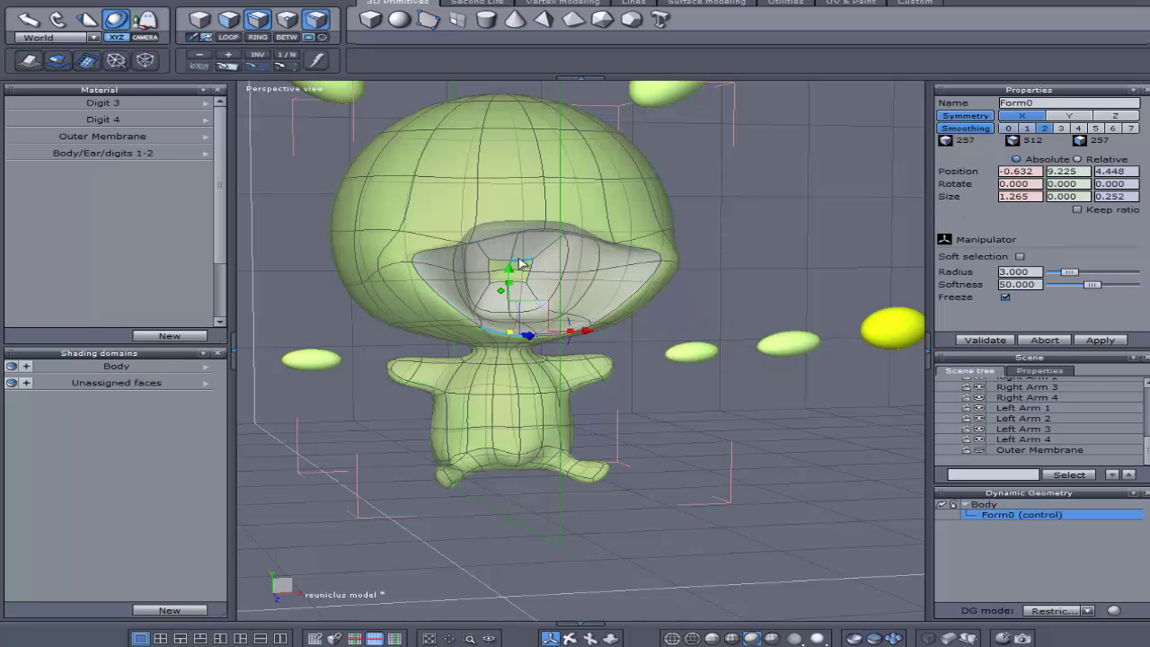
pyautogui.moveTo(513, 275); pyautogui.dragTo(519, 224)
pyautogui.click(690, 352)
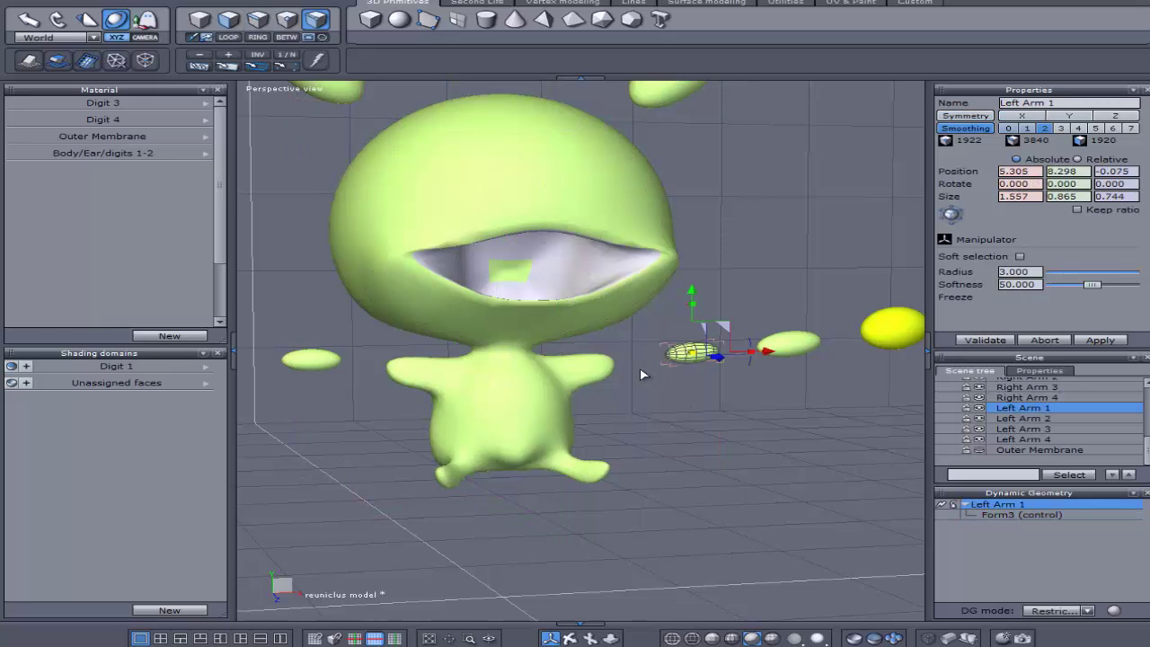
pyautogui.moveTo(584, 593); pyautogui.dragTo(548, 592, button='middle')
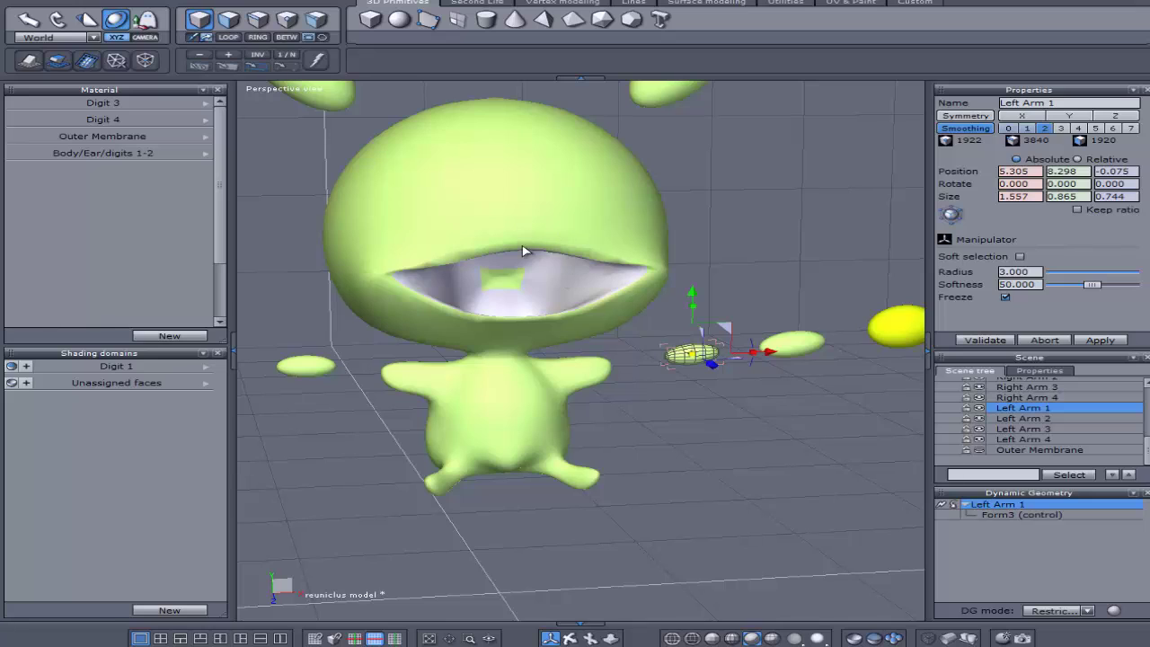
# - Move the centre vertex of the upper lip up to about Y 13.11 and forward to about Z 5.20
pyautogui.click(525, 255)
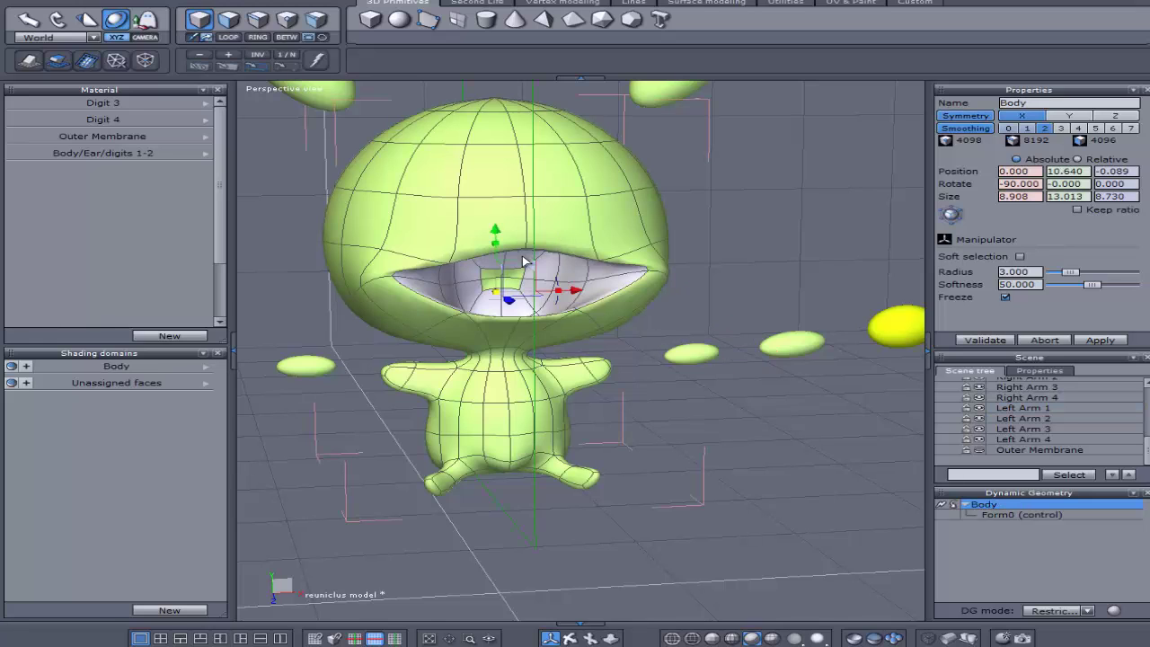
pyautogui.click(526, 251)
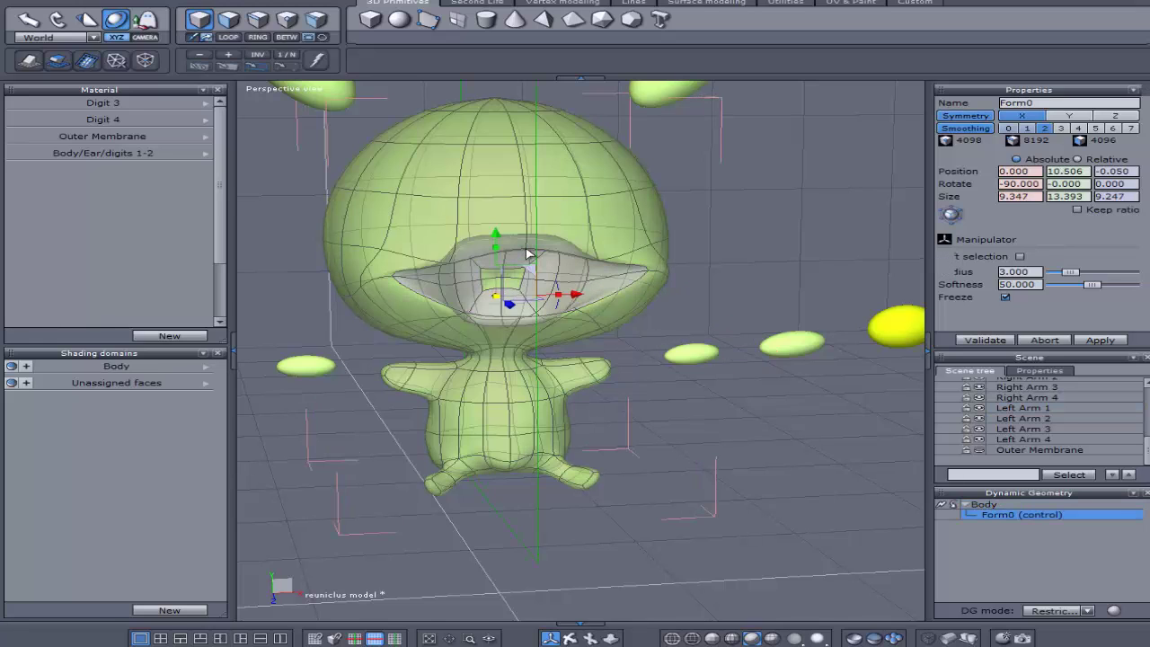
pyautogui.click(524, 249)
pyautogui.moveTo(527, 184); pyautogui.dragTo(524, 167)
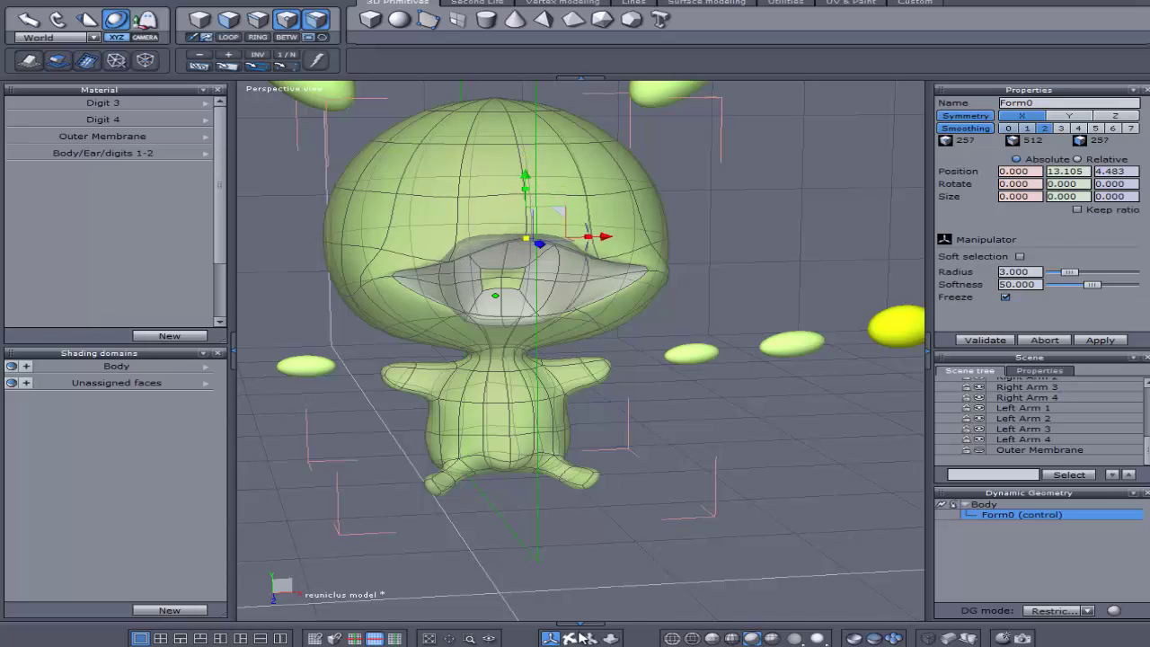
pyautogui.moveTo(572, 575); pyautogui.dragTo(764, 336, button='middle')
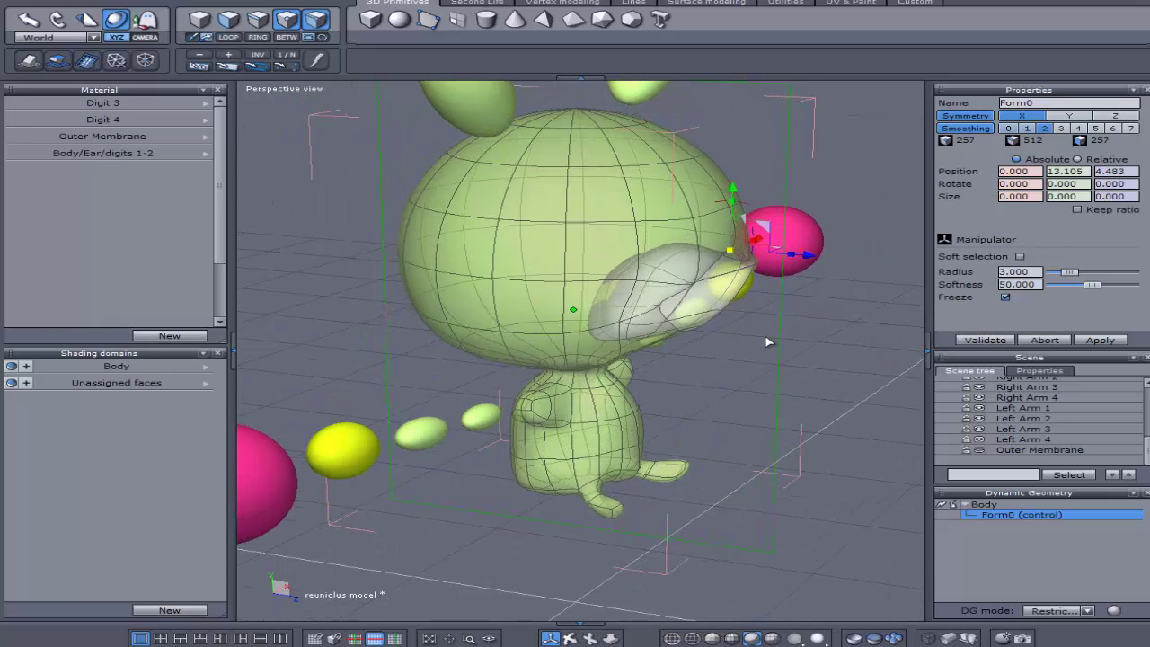
pyautogui.moveTo(810, 253); pyautogui.dragTo(840, 259)
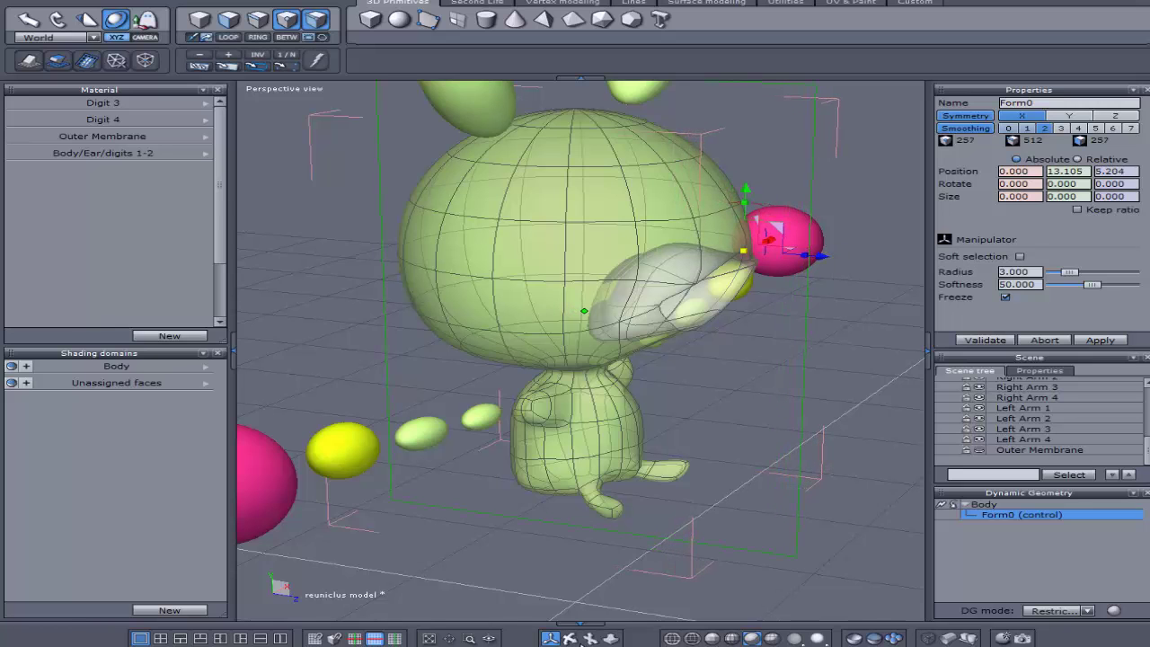
# - Move the lower-lip vertex between the mouth's centre and its corner upward and slightly outward
pyautogui.moveTo(701, 566); pyautogui.dragTo(521, 548, button='middle')
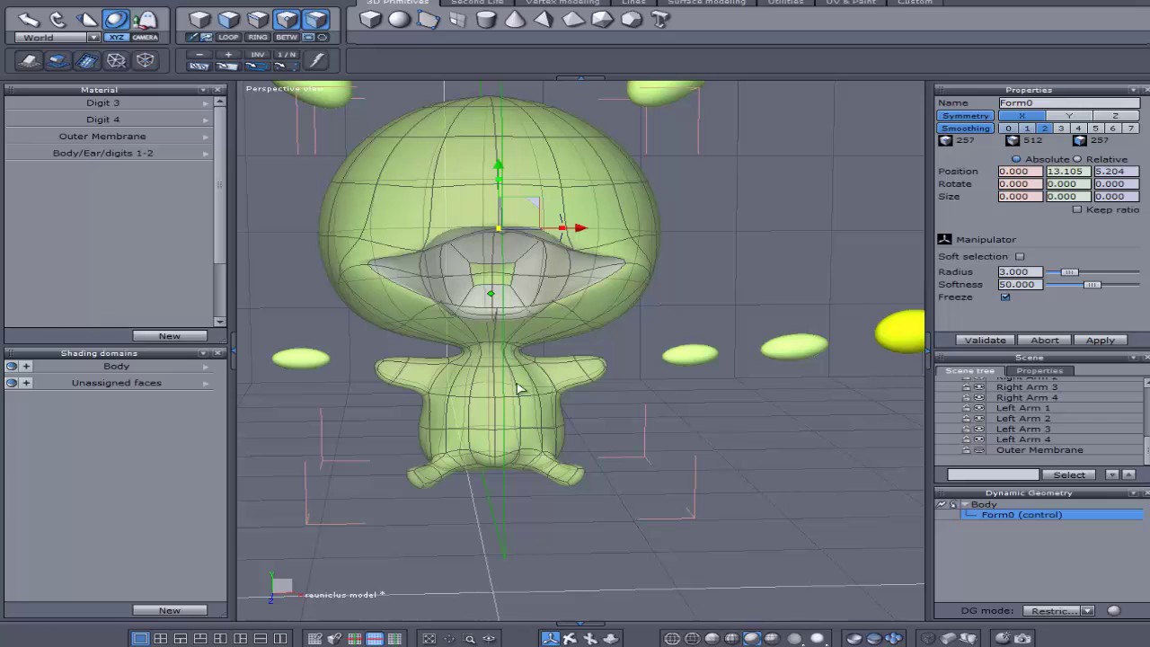
pyautogui.click(460, 306)
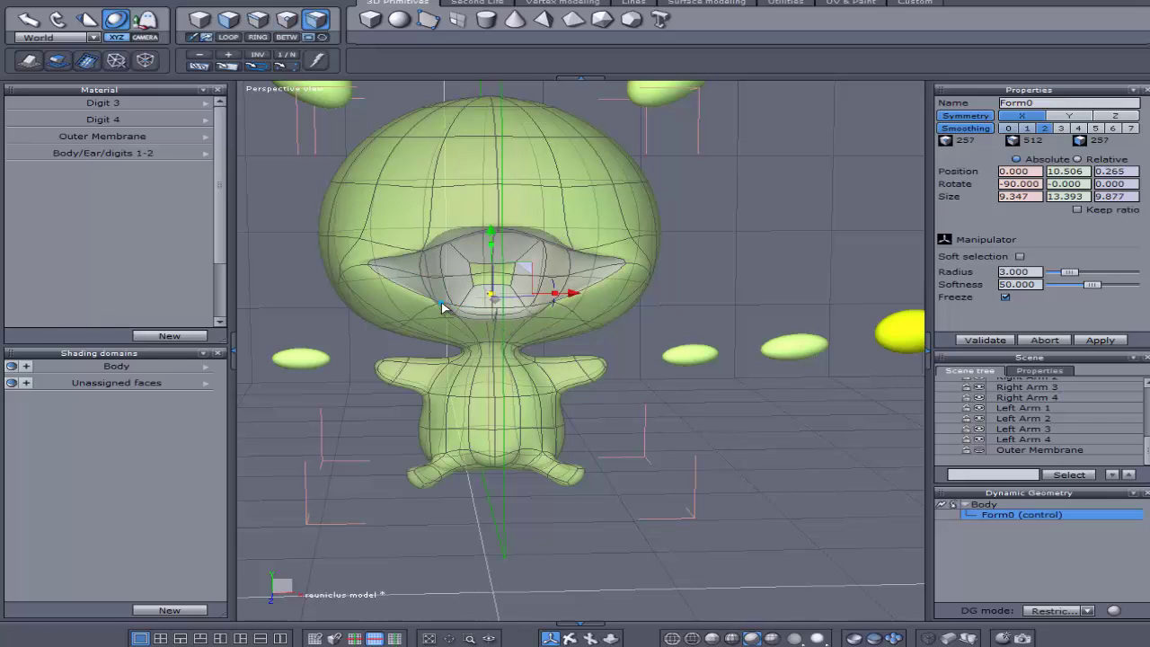
pyautogui.click(443, 281)
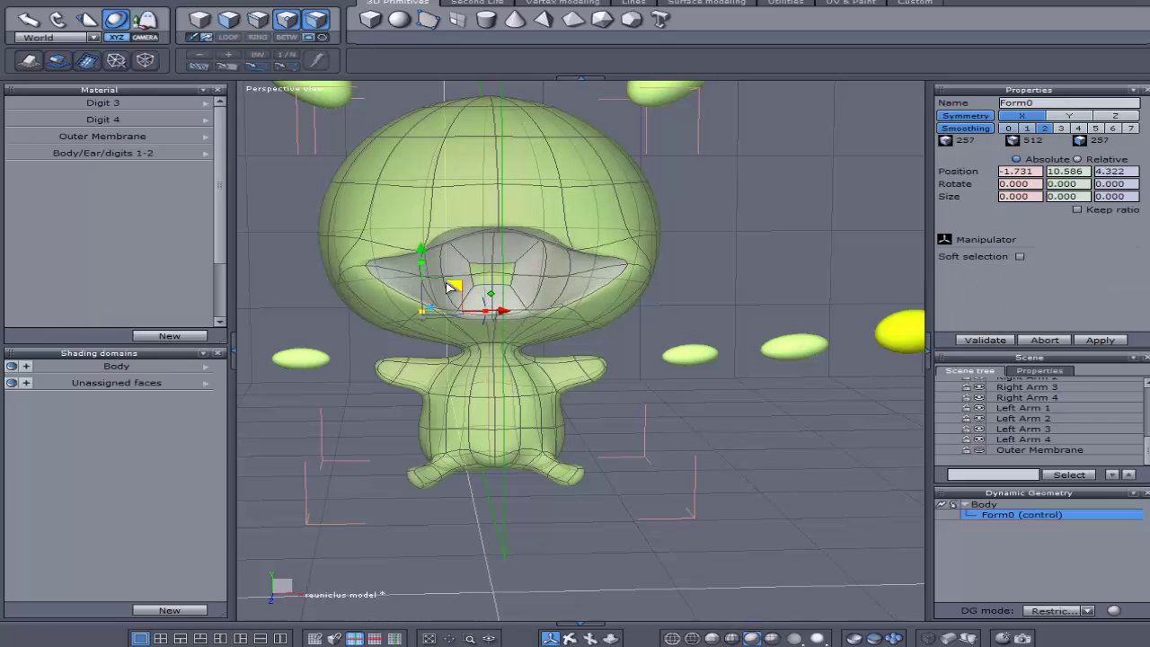
pyautogui.moveTo(442, 281); pyautogui.dragTo(431, 261)
pyautogui.click(741, 413)
pyautogui.click(741, 413)
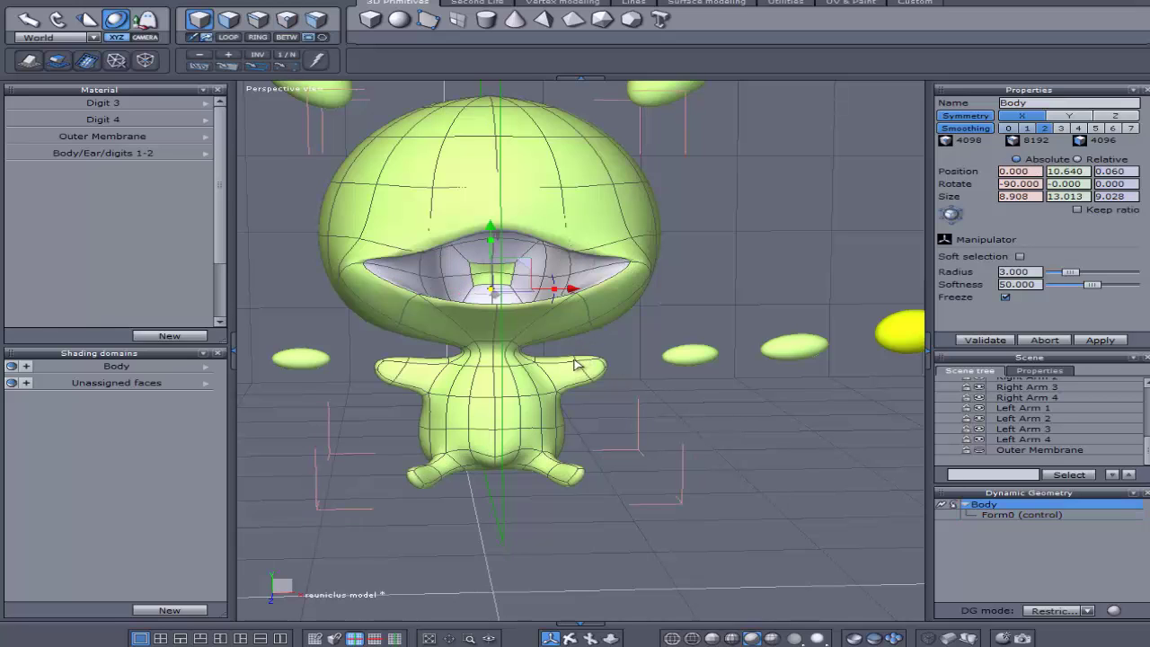
pyautogui.moveTo(741, 413); pyautogui.dragTo(809, 398, button='middle')
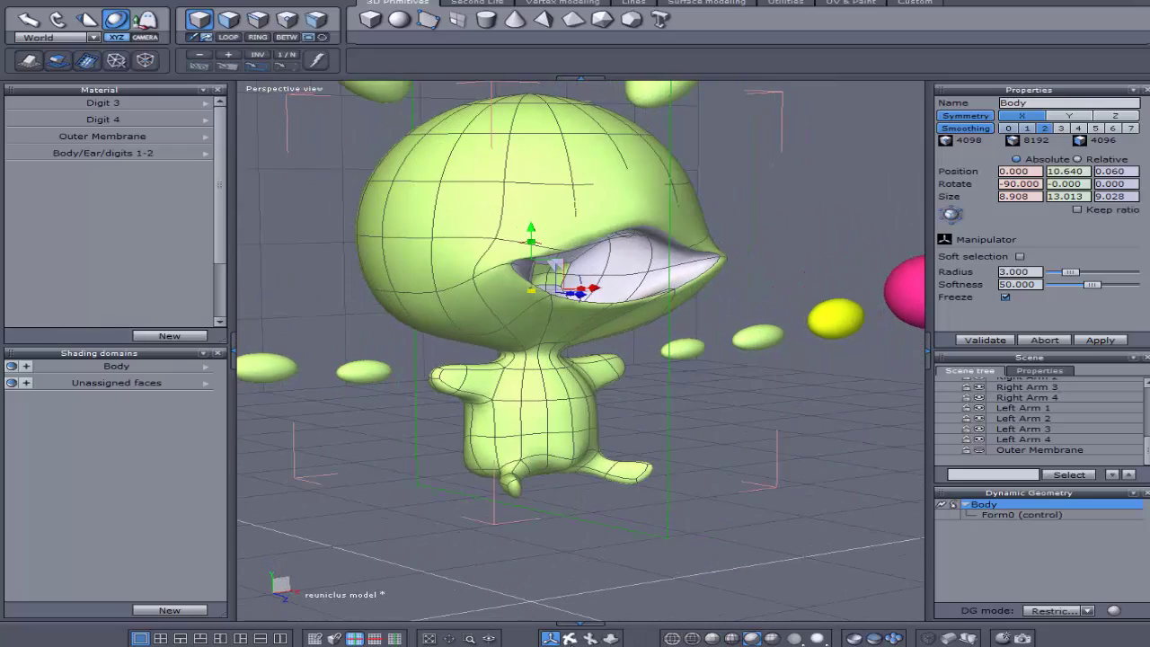
pyautogui.click(638, 642)
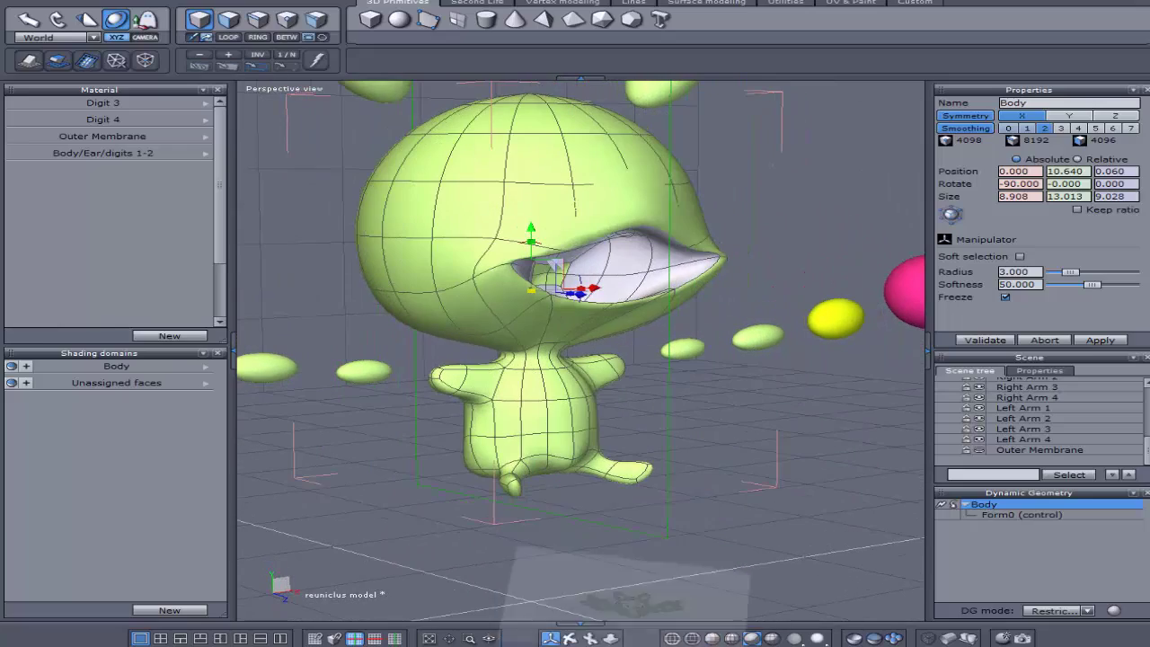
pyautogui.hotkey('alt', 'Tab')
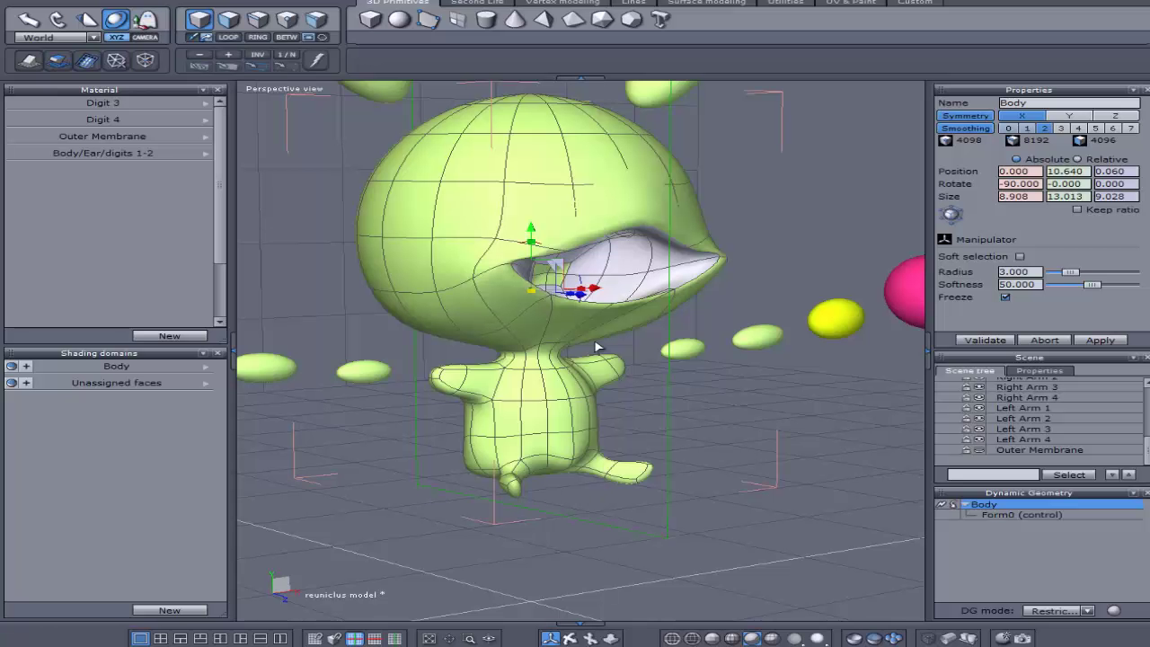
# - Move the cheek vertex just behind the mouth corner slightly inward to about X -3.99
pyautogui.moveTo(544, 305); pyautogui.dragTo(648, 359, button='middle')
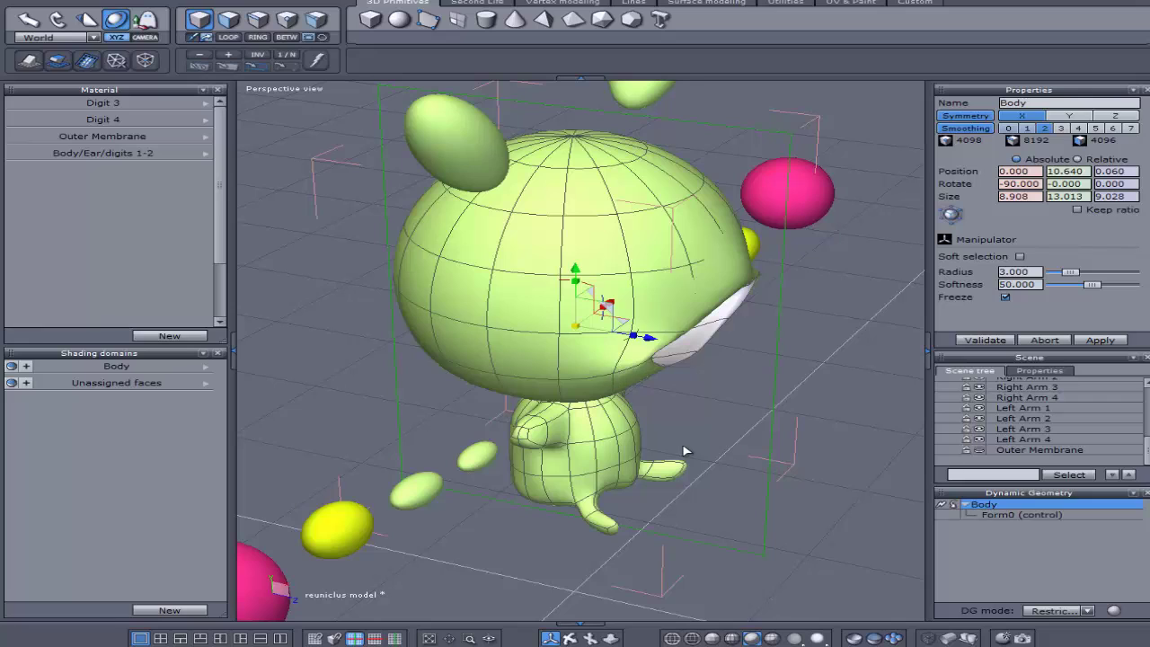
pyautogui.click(613, 376)
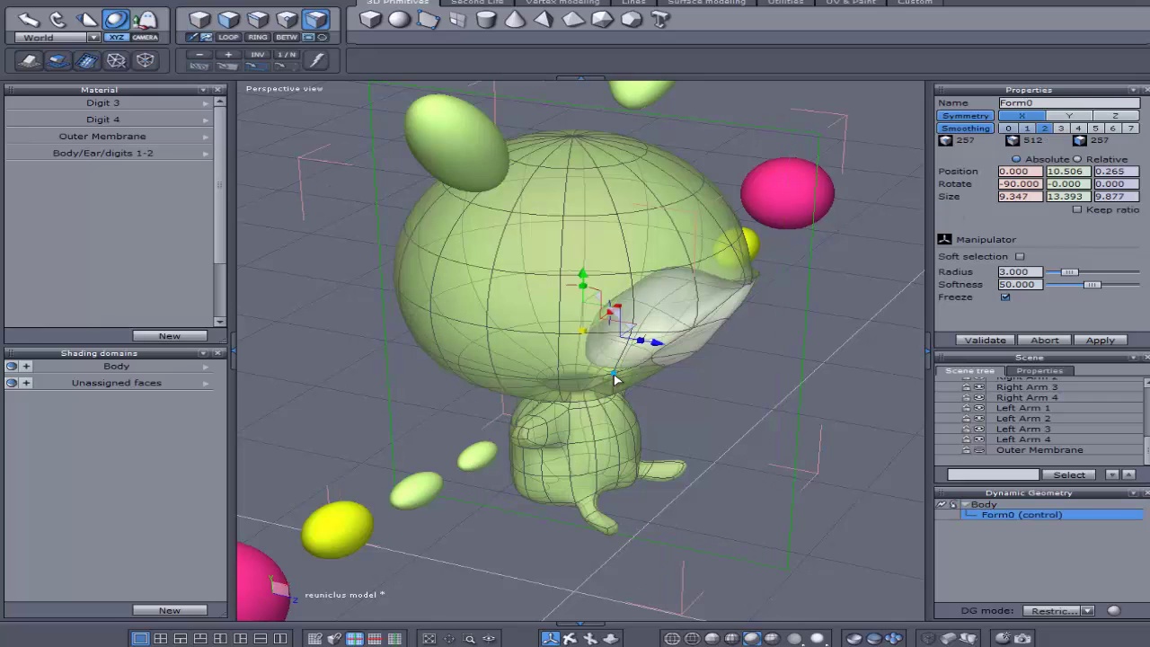
pyautogui.click(615, 375)
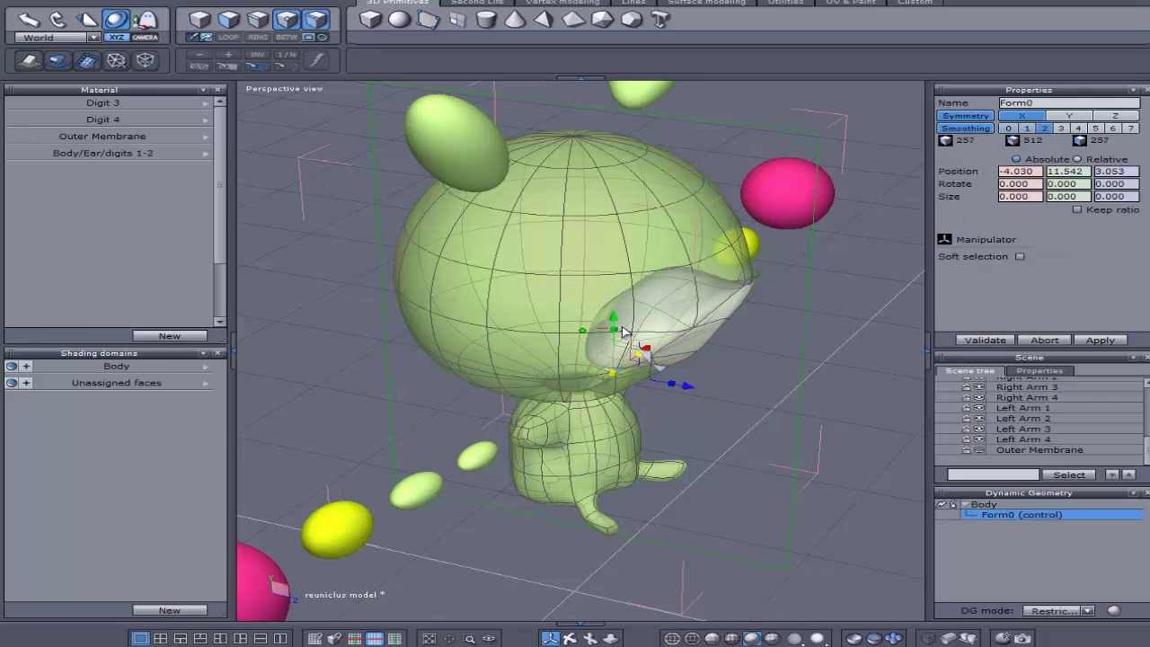
pyautogui.moveTo(618, 339); pyautogui.dragTo(622, 340)
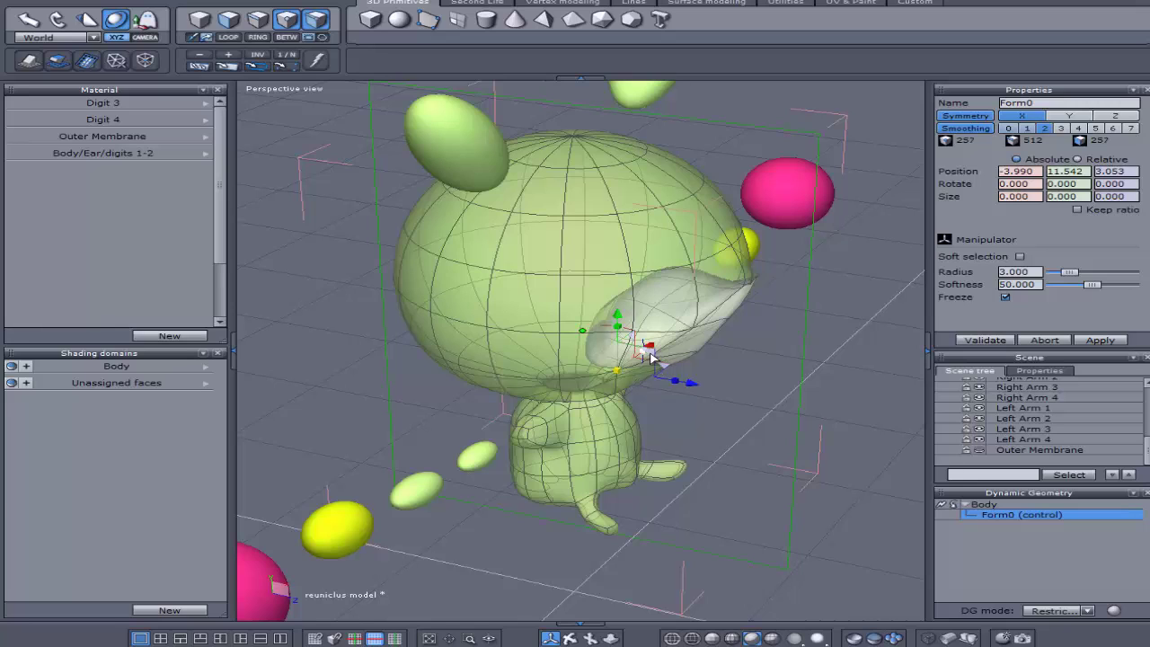
# - Move the two cheek vertices behind the mouth corner up and outward, the front one to about X -4.25, Y 12.22
pyautogui.scroll(5, 700, 435)
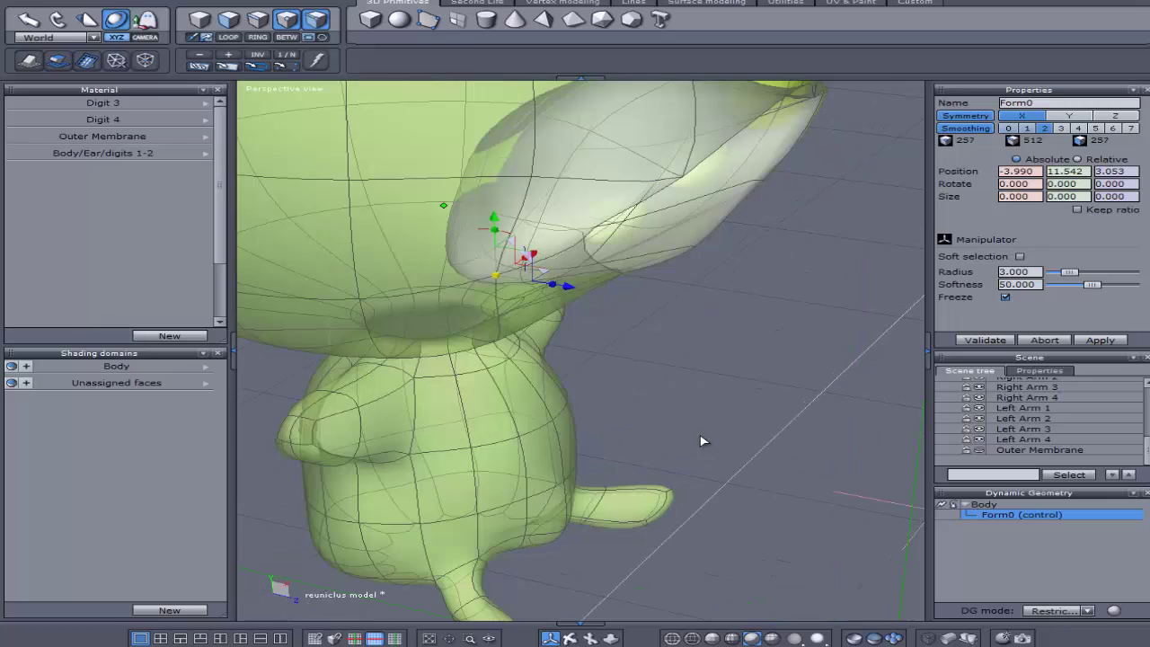
pyautogui.scroll(-1, 689, 431)
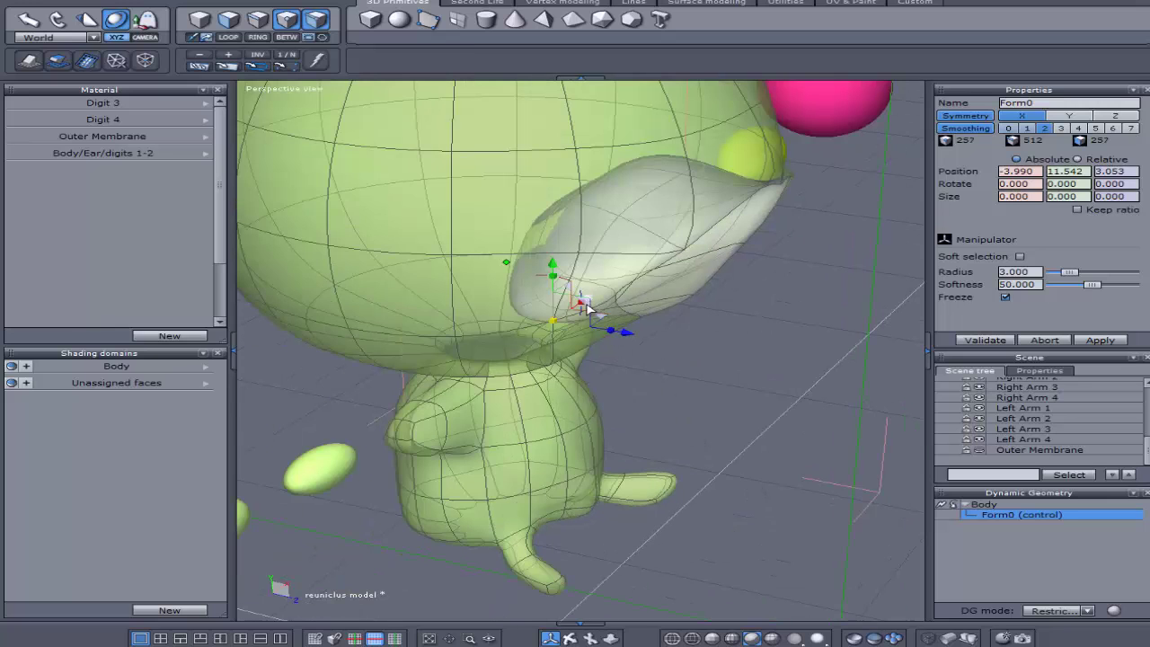
pyautogui.moveTo(572, 637); pyautogui.dragTo(640, 601)
pyautogui.click(673, 541)
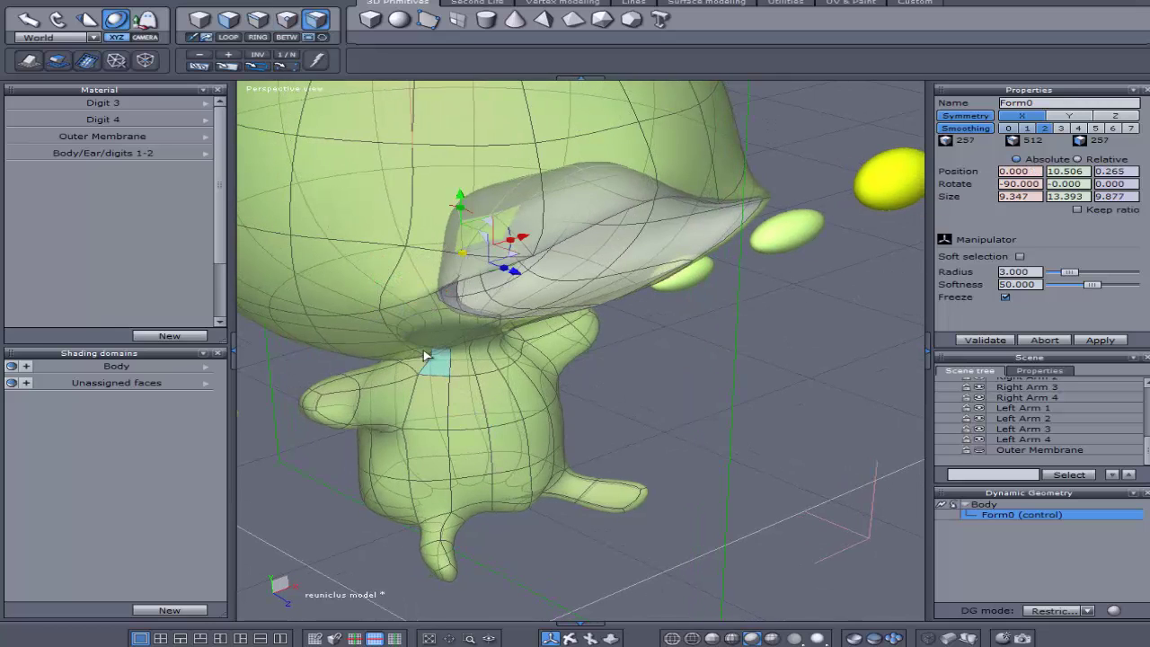
pyautogui.click(344, 287)
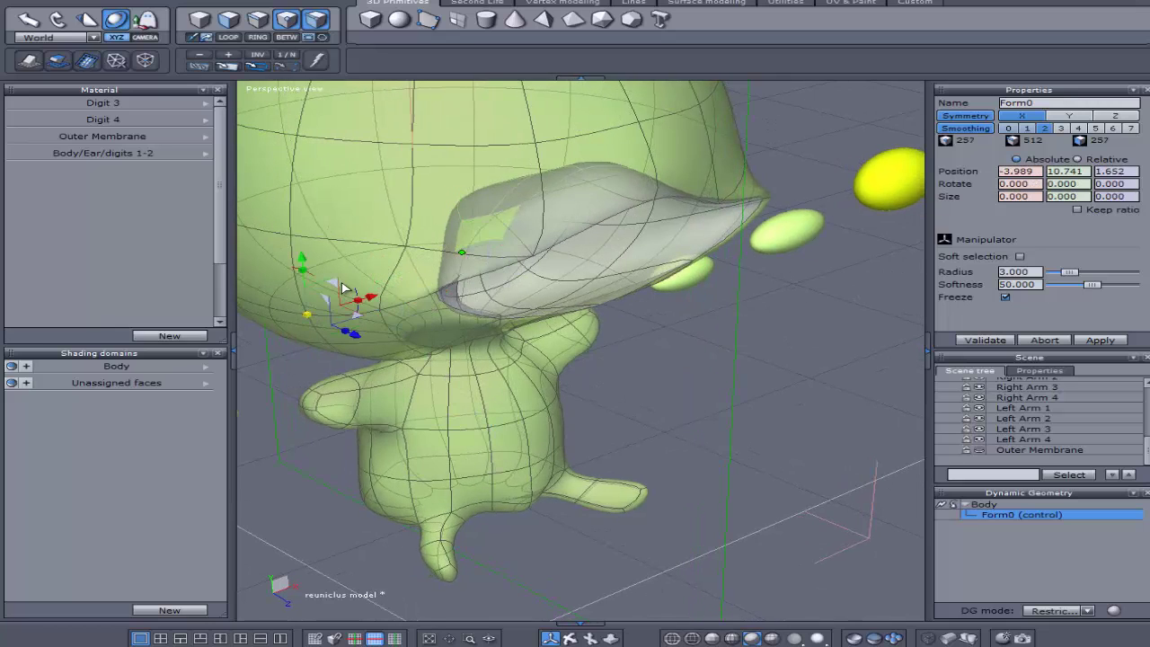
pyautogui.moveTo(340, 286); pyautogui.dragTo(322, 266)
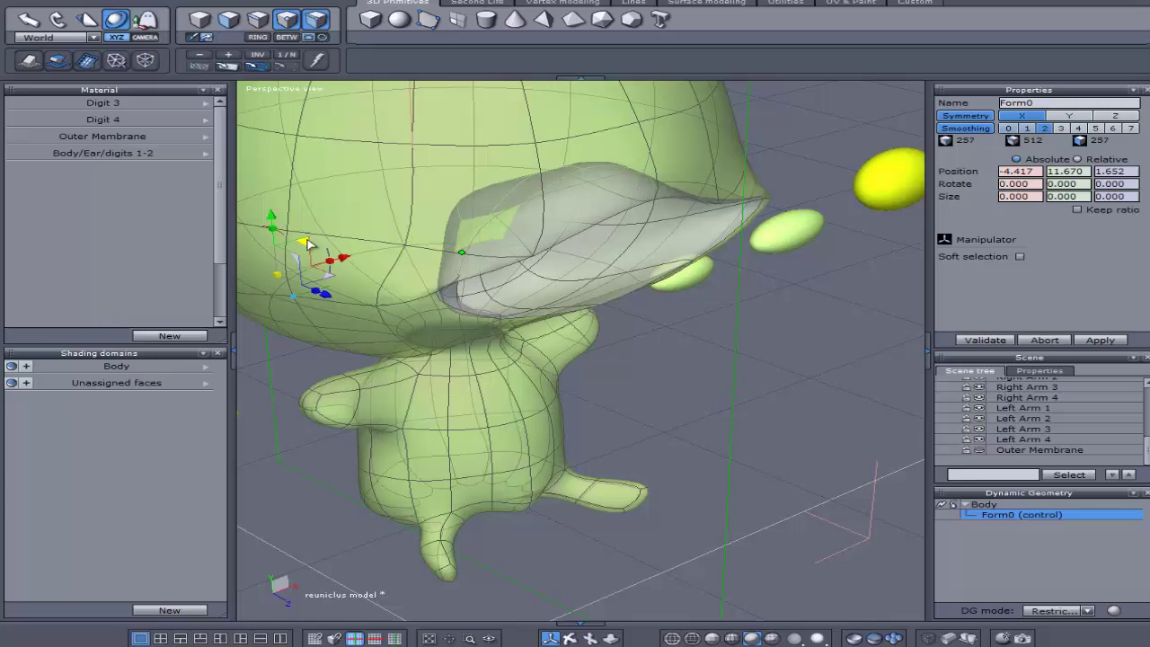
pyautogui.click(378, 307)
pyautogui.moveTo(410, 276)
pyautogui.mouseDown()
pyautogui.moveTo(375, 246)
pyautogui.moveTo(396, 239)
pyautogui.moveTo(401, 263)
pyautogui.mouseUp()
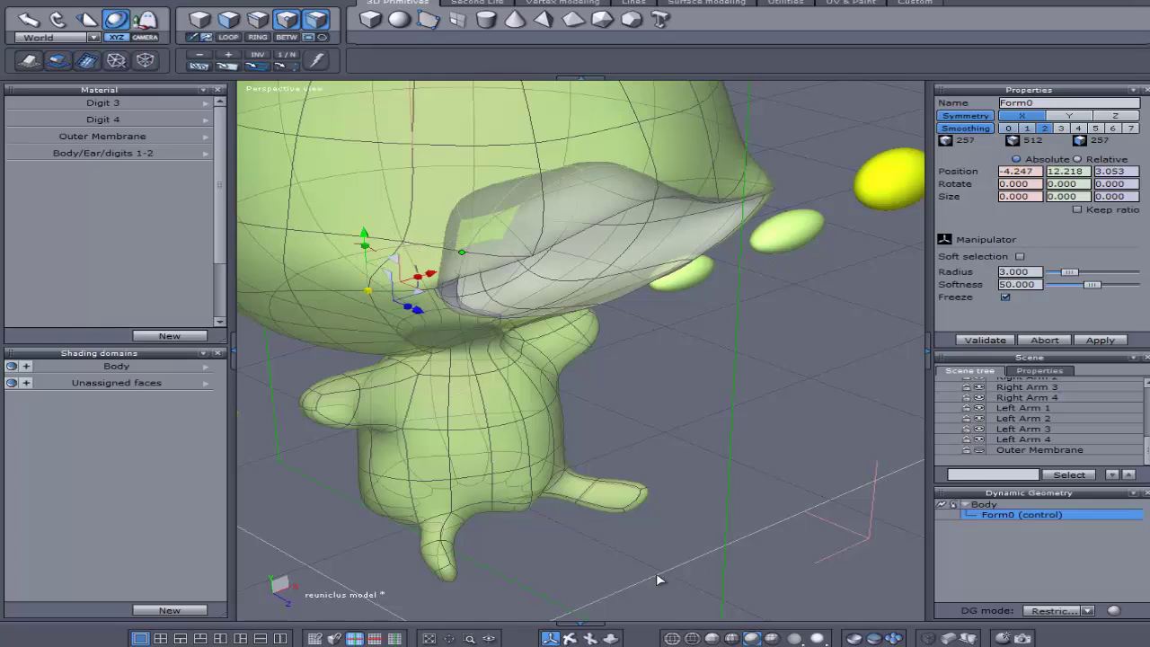
# - Push the cheek edge beside the mouth corner backward in the horizontal plane
pyautogui.moveTo(572, 635); pyautogui.dragTo(714, 645, button='middle')
pyautogui.moveTo(665, 359); pyautogui.dragTo(336, 381, button='middle')
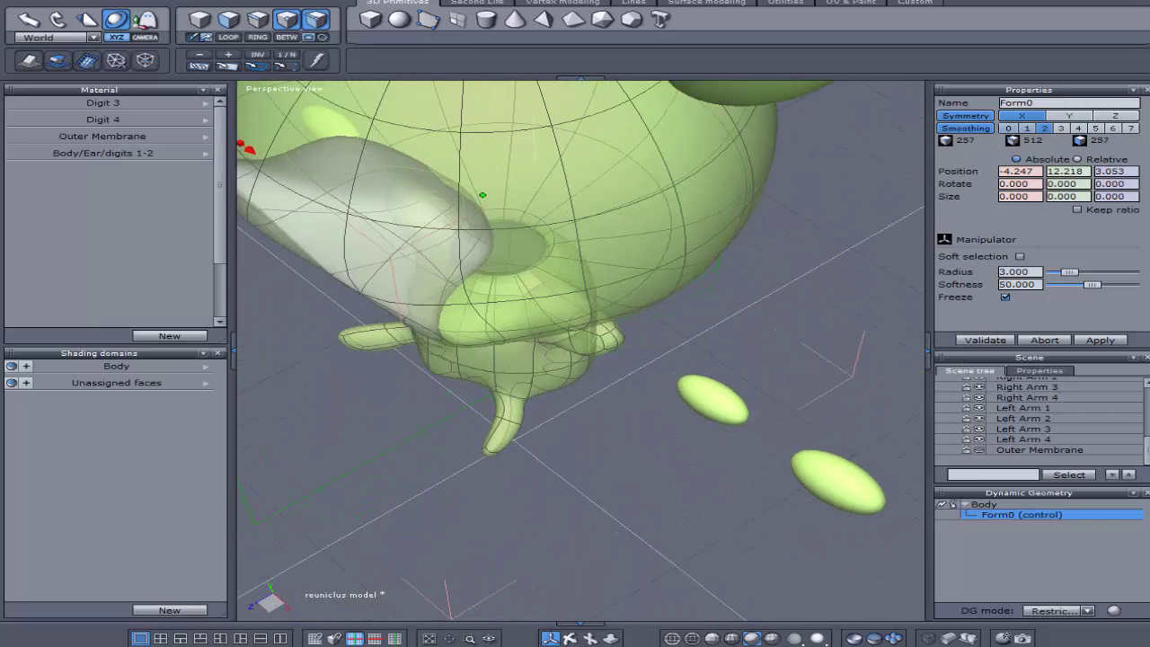
pyautogui.click(465, 348)
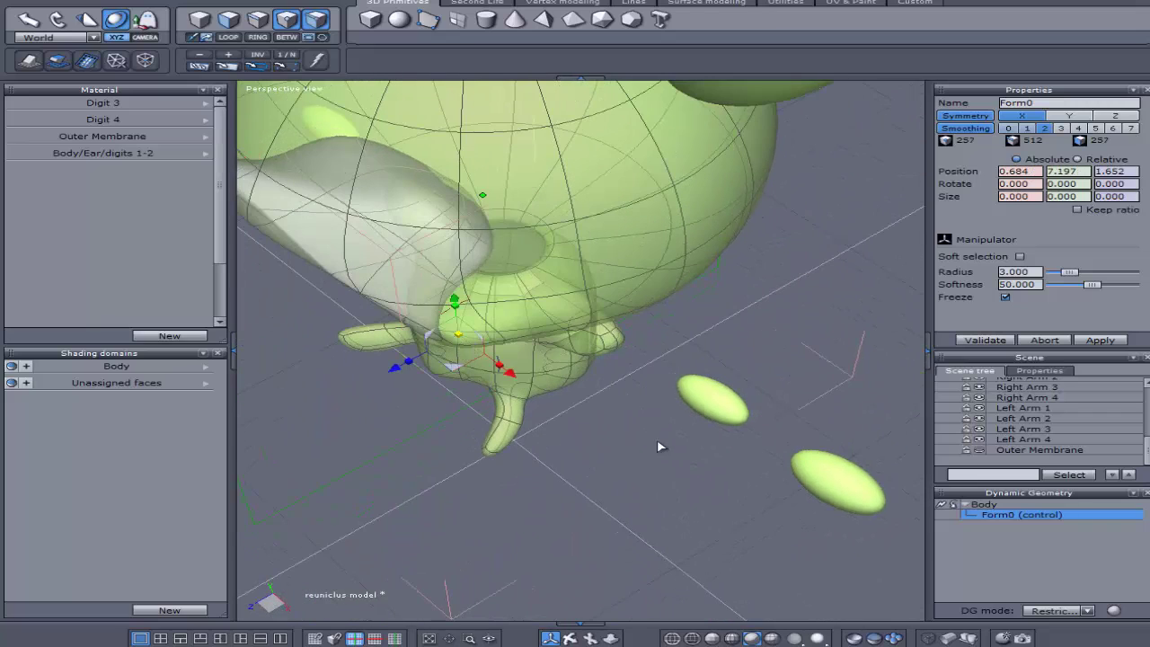
pyautogui.click(657, 440)
pyautogui.click(478, 343)
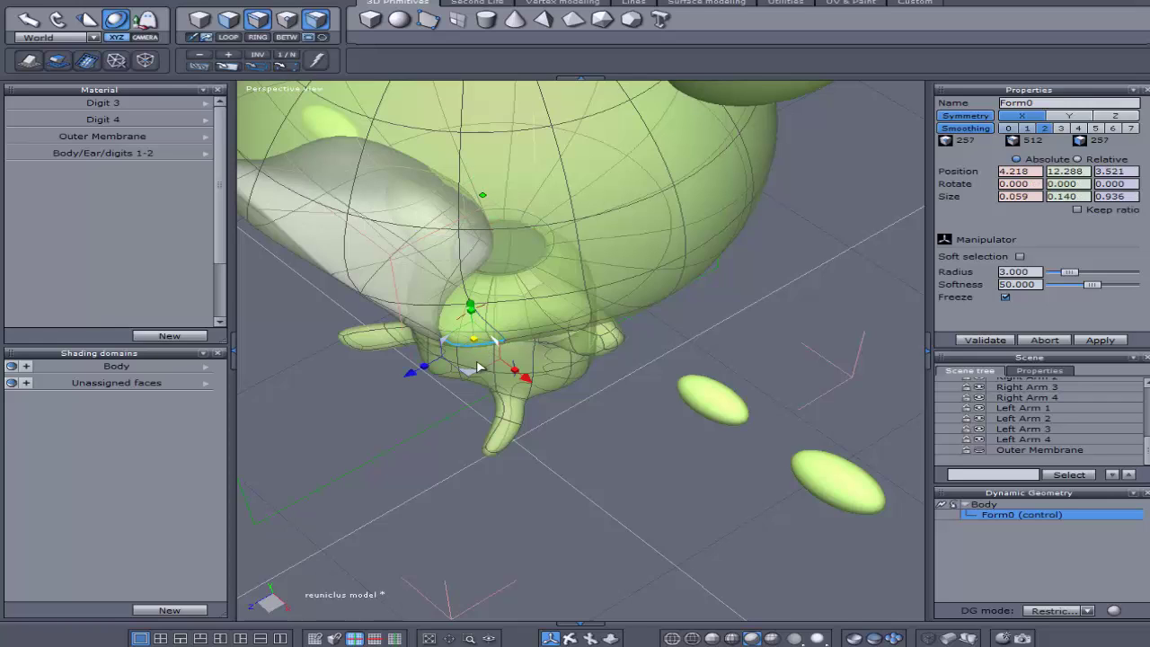
pyautogui.moveTo(469, 374); pyautogui.dragTo(503, 345)
pyautogui.click(614, 435)
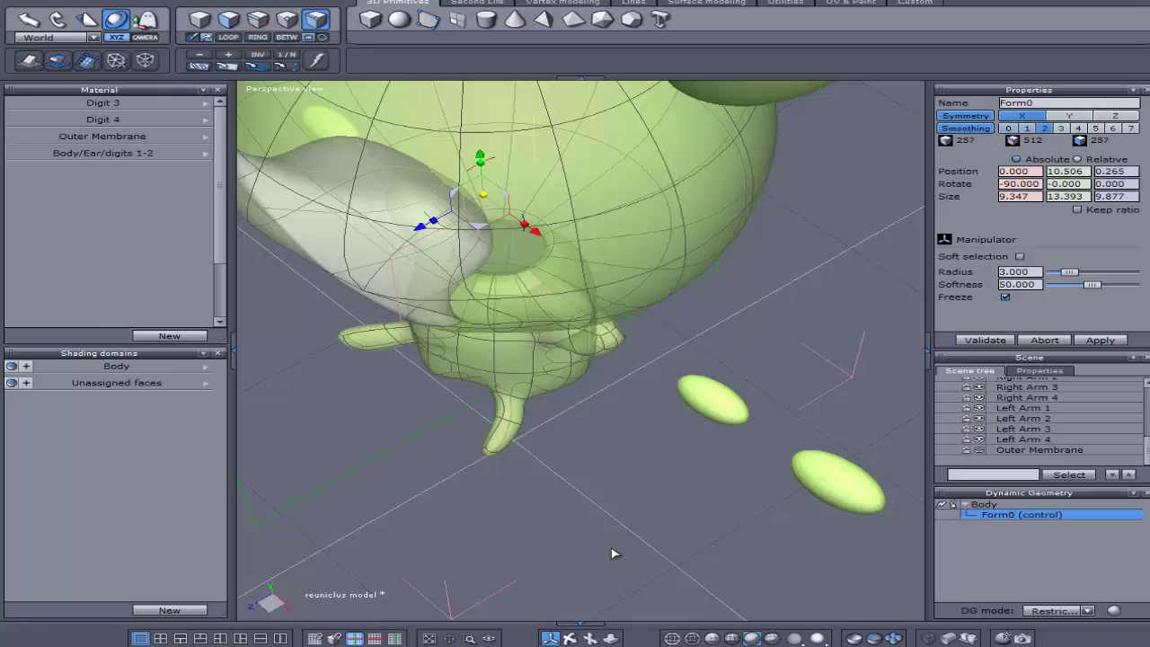
# - Leave the control mesh and examine the smoothed mouth shape from the front and from several angles
pyautogui.click(569, 583)
pyautogui.moveTo(550, 637); pyautogui.dragTo(597, 622)
pyautogui.scroll(-5, 580, 350)
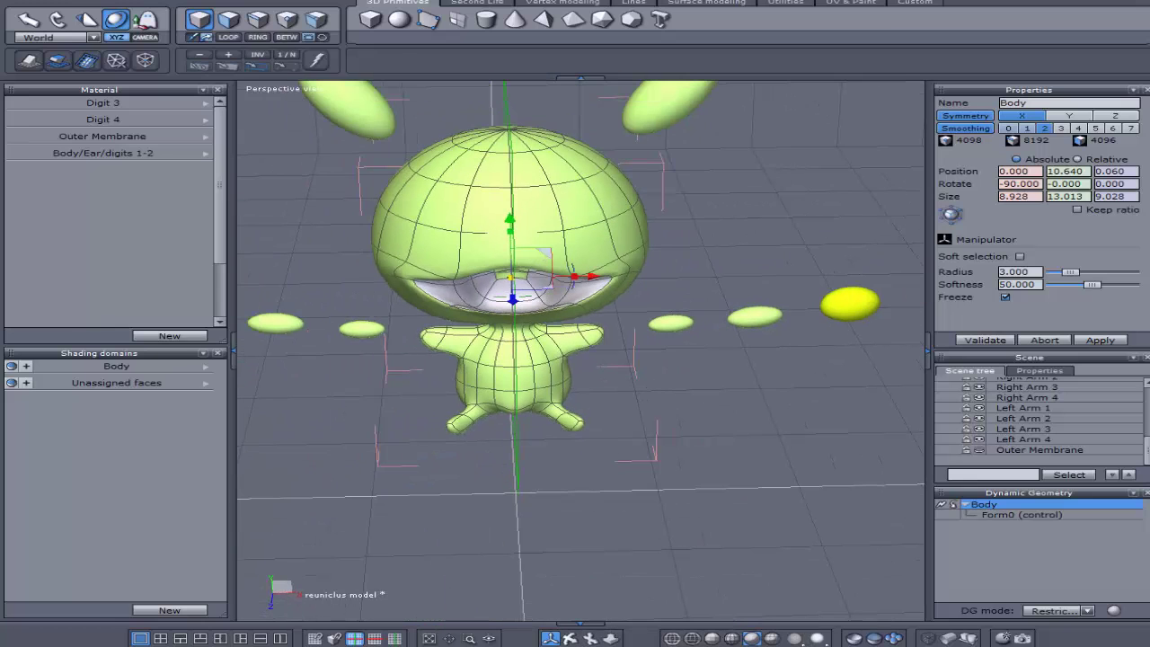
pyautogui.moveTo(548, 575); pyautogui.dragTo(627, 515, button='middle')
pyautogui.click(626, 513)
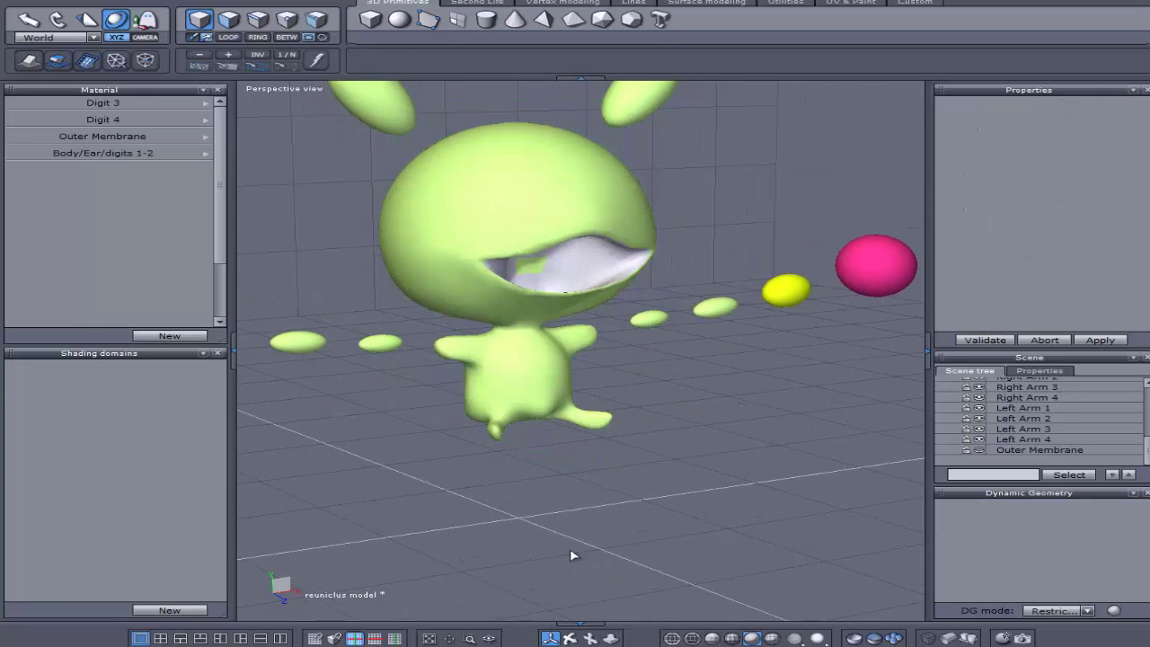
pyautogui.moveTo(568, 635); pyautogui.dragTo(622, 629)
pyautogui.moveTo(581, 377)
pyautogui.mouseDown(button='middle')
pyautogui.moveTo(646, 379)
pyautogui.moveTo(639, 391)
pyautogui.moveTo(572, 399)
pyautogui.moveTo(530, 376)
pyautogui.moveTo(489, 392)
pyautogui.moveTo(566, 411)
pyautogui.moveTo(607, 401)
pyautogui.moveTo(571, 382)
pyautogui.mouseUp(button='middle')
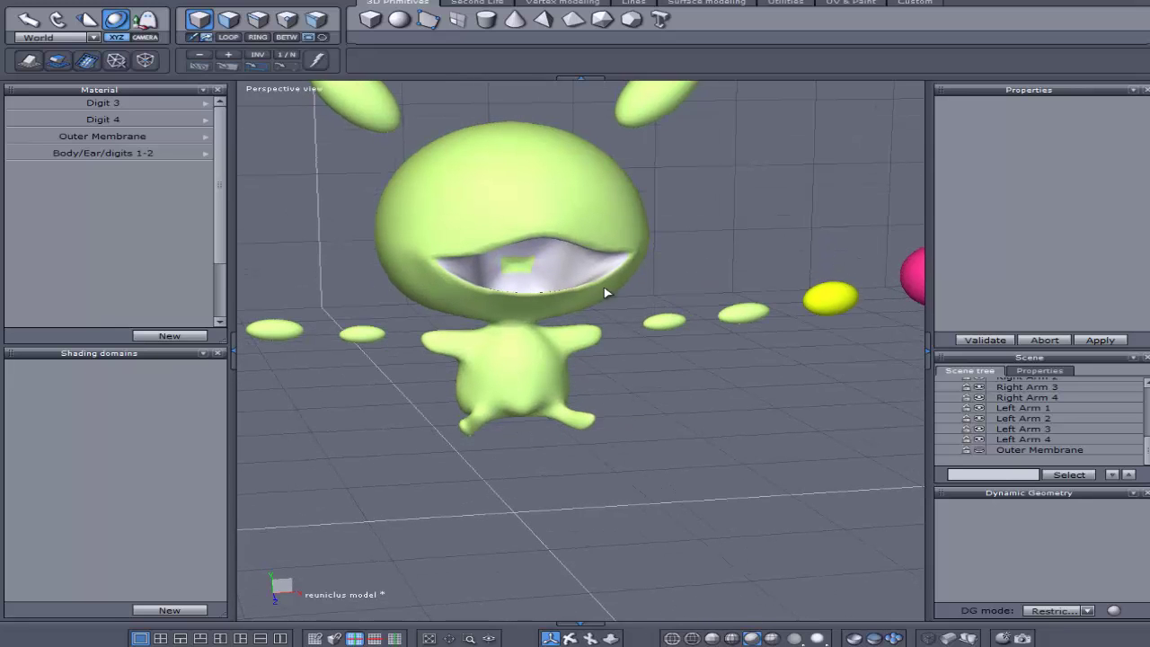
pyautogui.moveTo(571, 503)
pyautogui.mouseDown(button='middle')
pyautogui.moveTo(636, 519)
pyautogui.moveTo(575, 514)
pyautogui.mouseUp(button='middle')
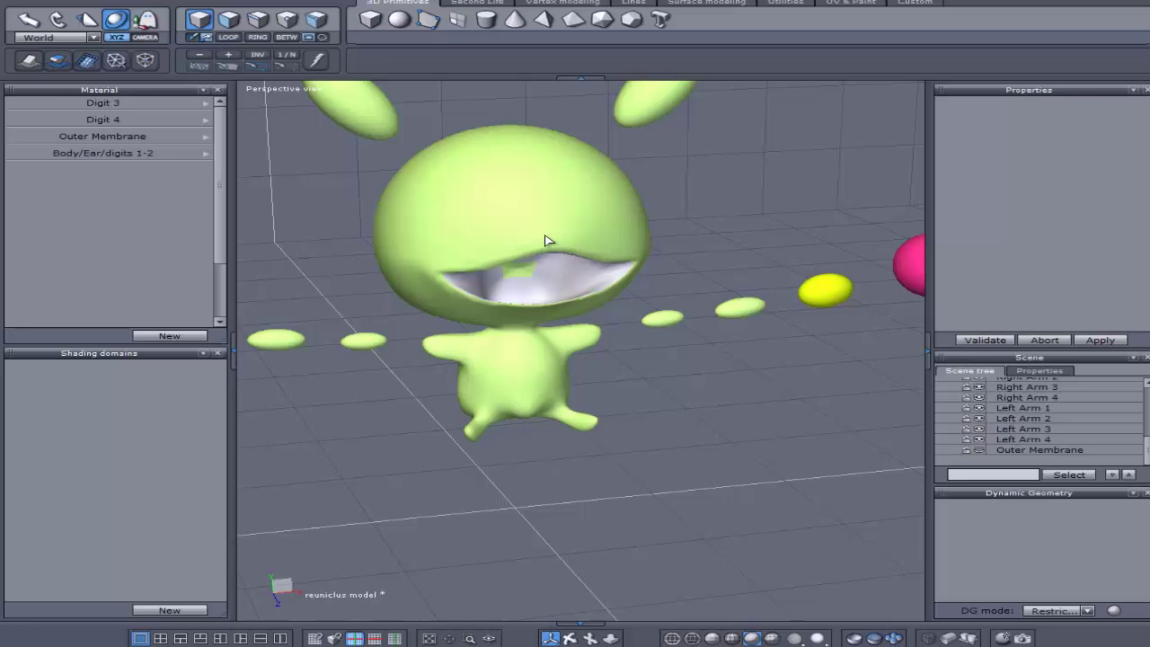
# - Reopen the body's control mesh and draw the upper-lip edge beside the mouth's centre inward to about X -0.55, Y 12.37, Z 4.63
pyautogui.click(548, 240)
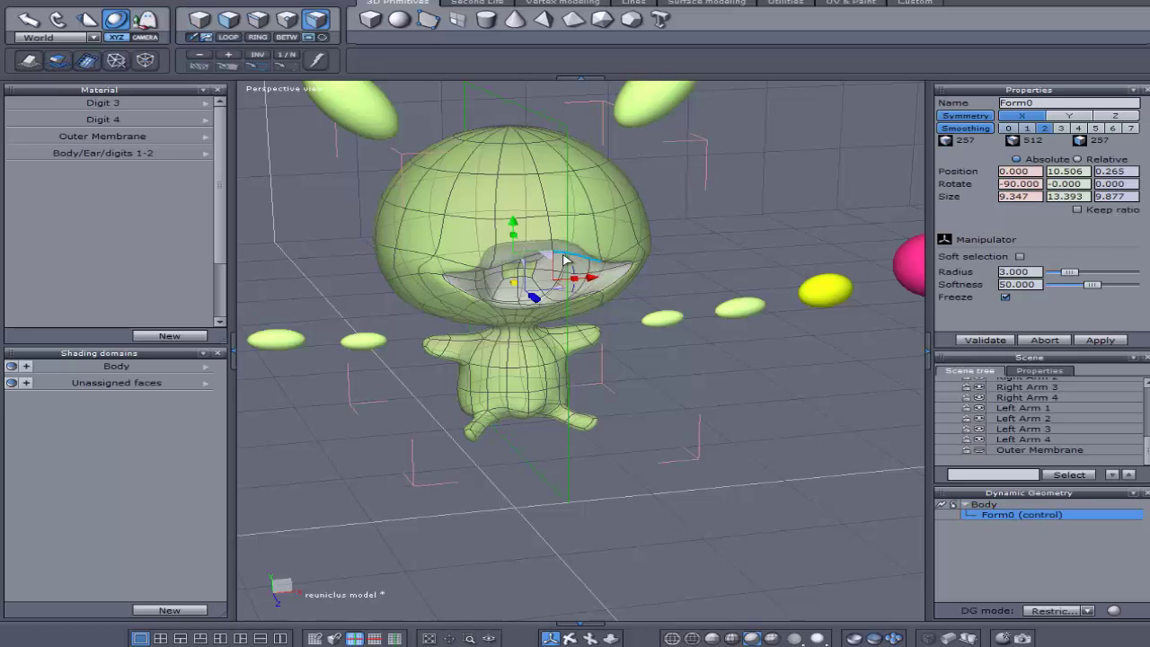
pyautogui.moveTo(570, 638); pyautogui.dragTo(594, 629)
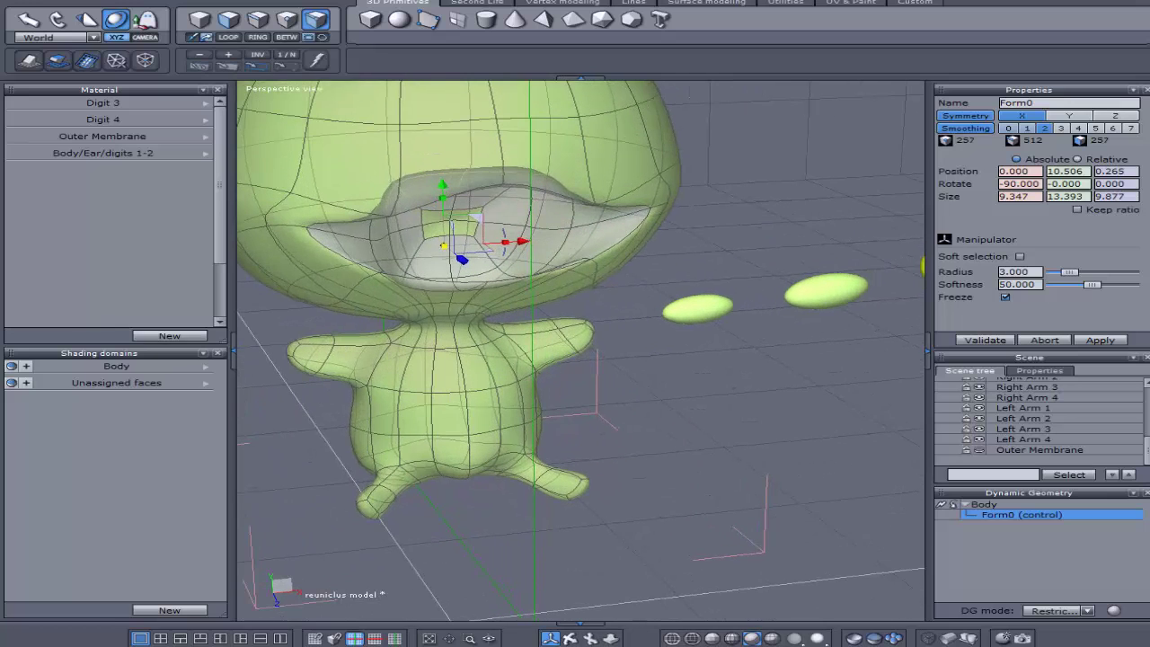
pyautogui.doubleClick(503, 190)
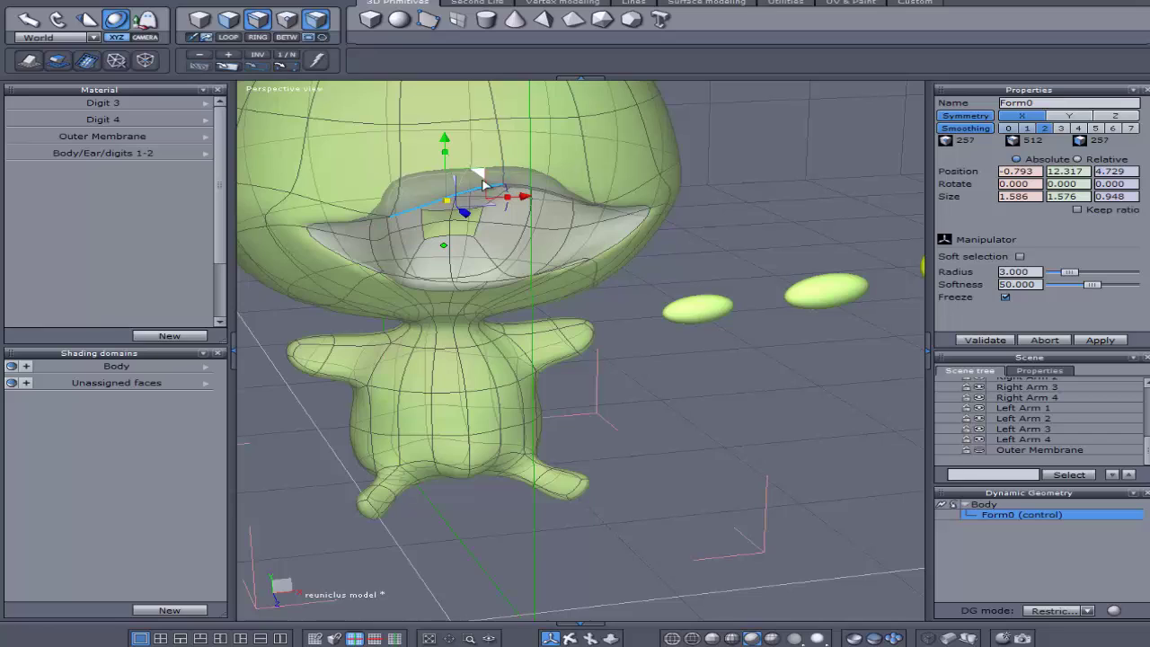
pyautogui.moveTo(447, 205); pyautogui.dragTo(414, 207)
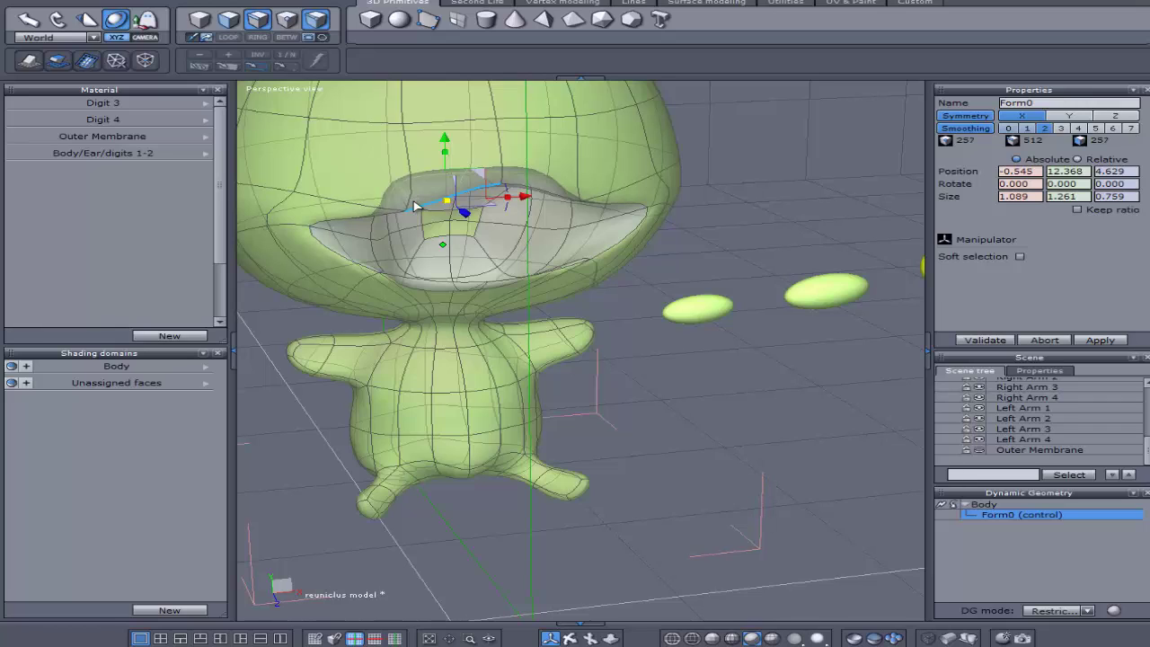
# - Try a further adjustment of the upper lip beside the mouth's centre and undo it
pyautogui.click(690, 389)
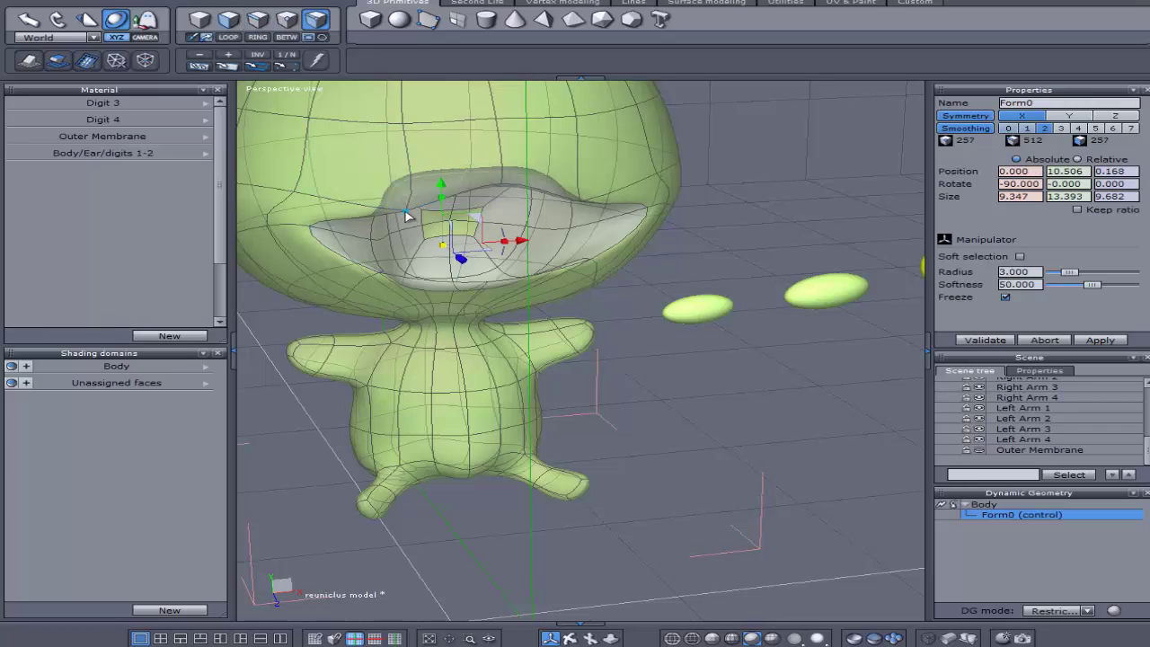
pyautogui.click(427, 198)
pyautogui.moveTo(438, 186); pyautogui.dragTo(477, 170)
pyautogui.hotkey('ctrl', 'z')
pyautogui.hotkey('ctrl', 'z')
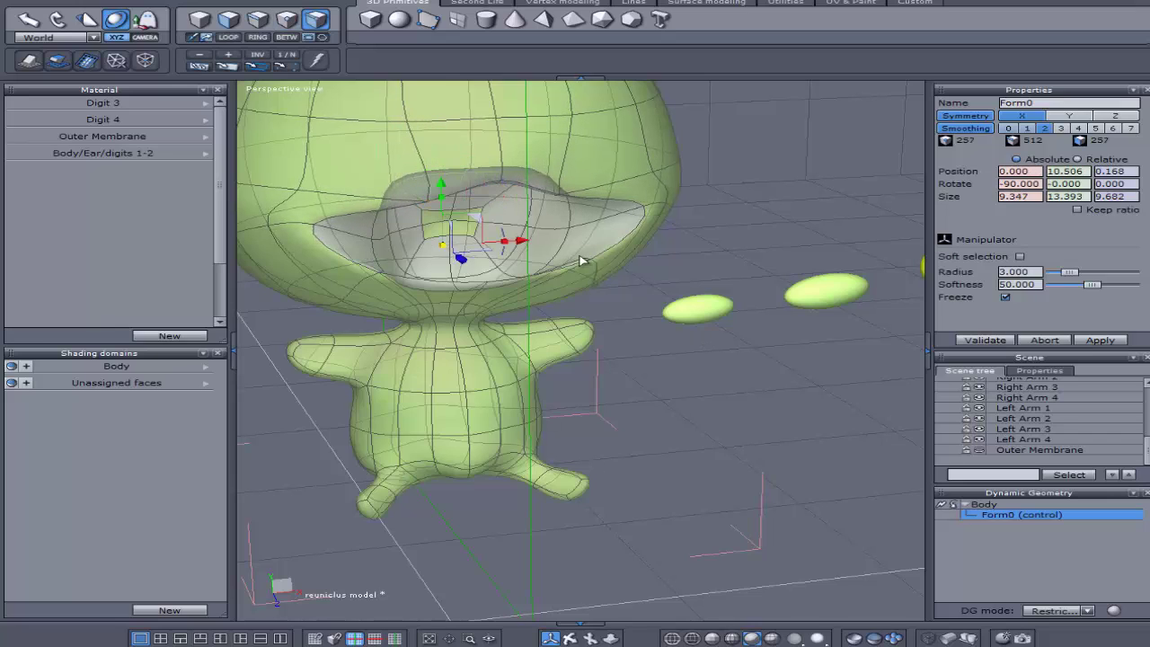
# - Raise the centre vertex of the upper lip slightly
pyautogui.click(501, 183)
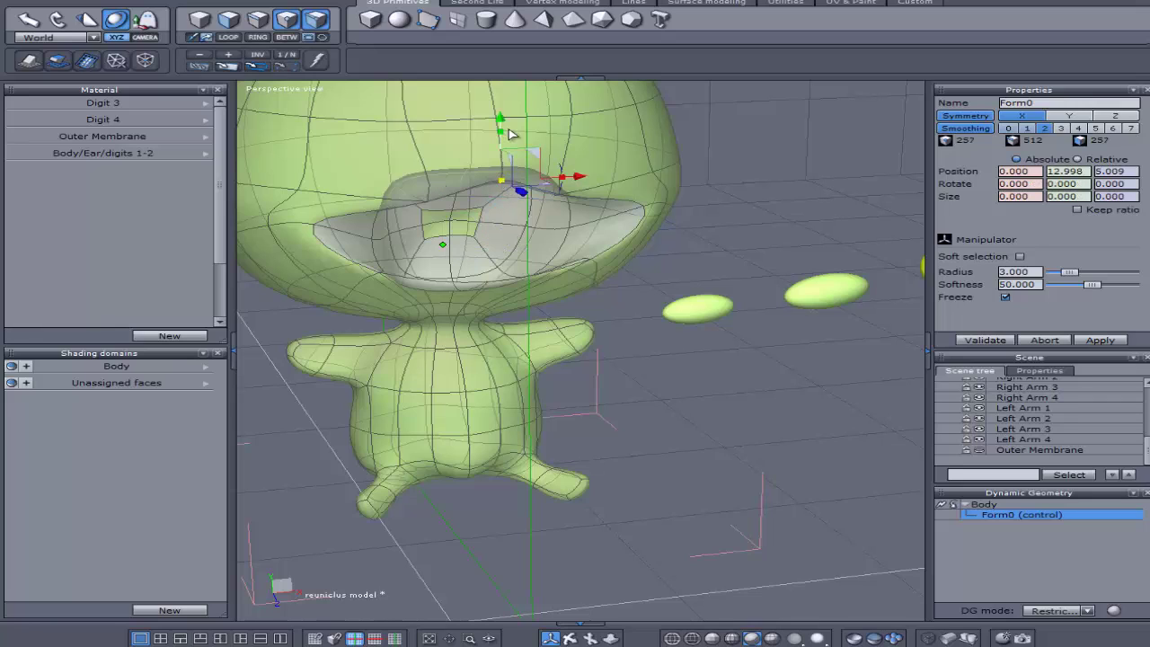
pyautogui.moveTo(500, 119); pyautogui.dragTo(500, 112)
pyautogui.click(639, 411)
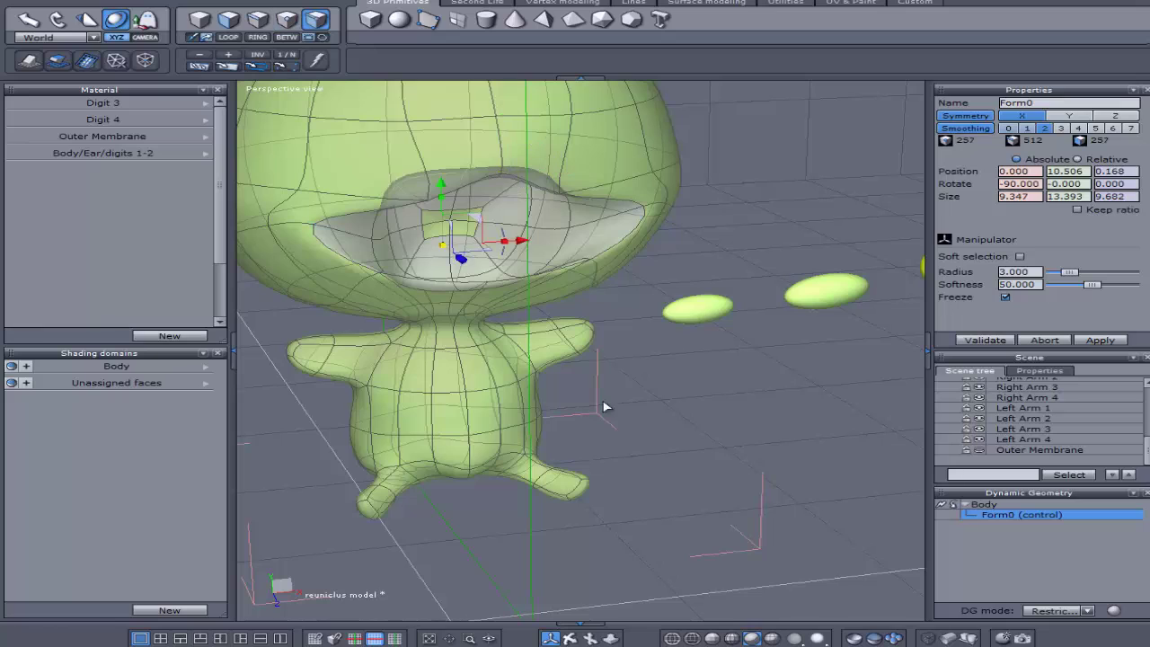
# - Lower the mouth-corner vertex slightly and check the smoothed mouth without the control mesh
pyautogui.click(318, 227)
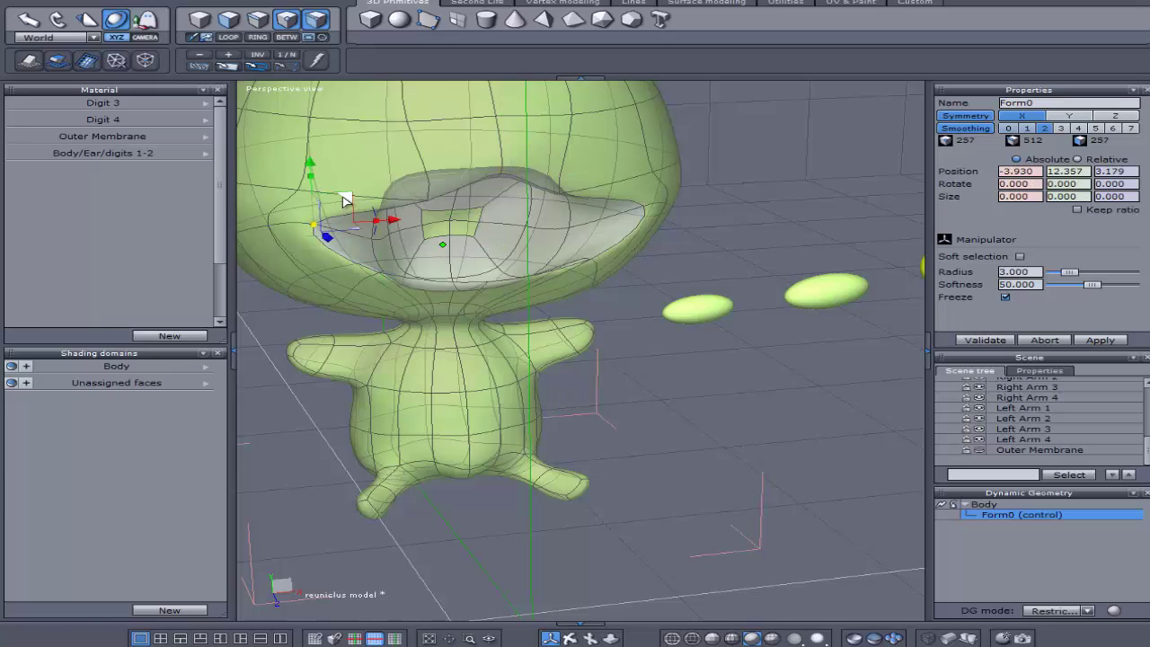
pyautogui.moveTo(346, 199)
pyautogui.mouseDown()
pyautogui.moveTo(355, 220)
pyautogui.moveTo(348, 210)
pyautogui.mouseUp()
pyautogui.click(696, 409)
pyautogui.scroll(-5, 661, 450)
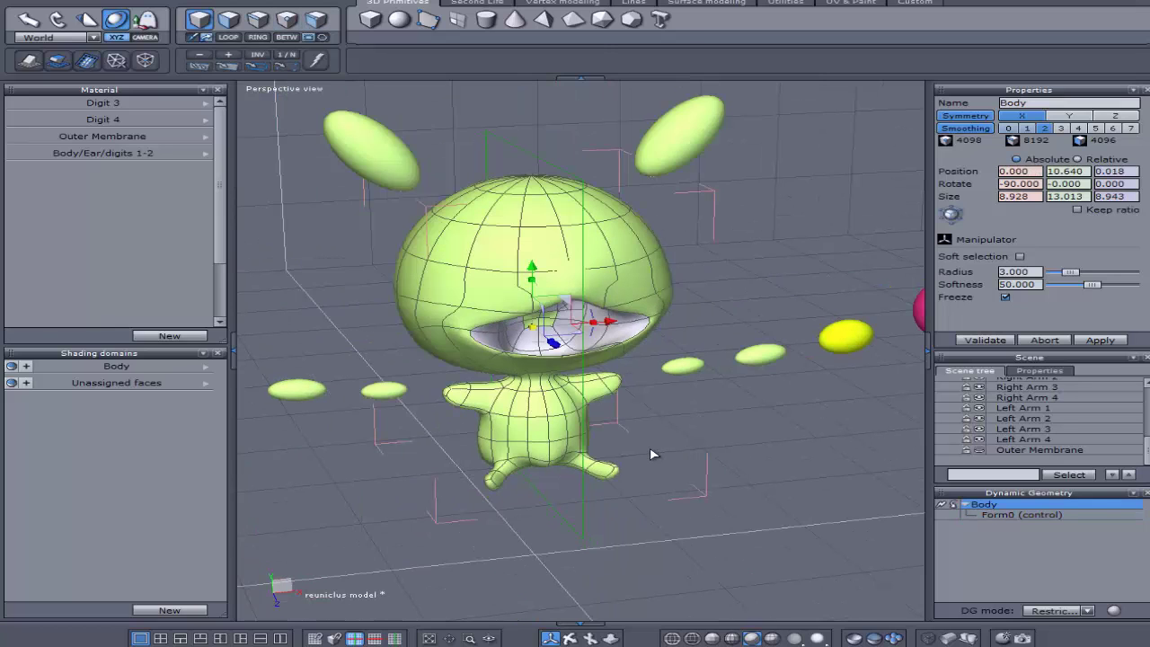
pyautogui.scroll(5, 701, 460)
pyautogui.click(710, 439)
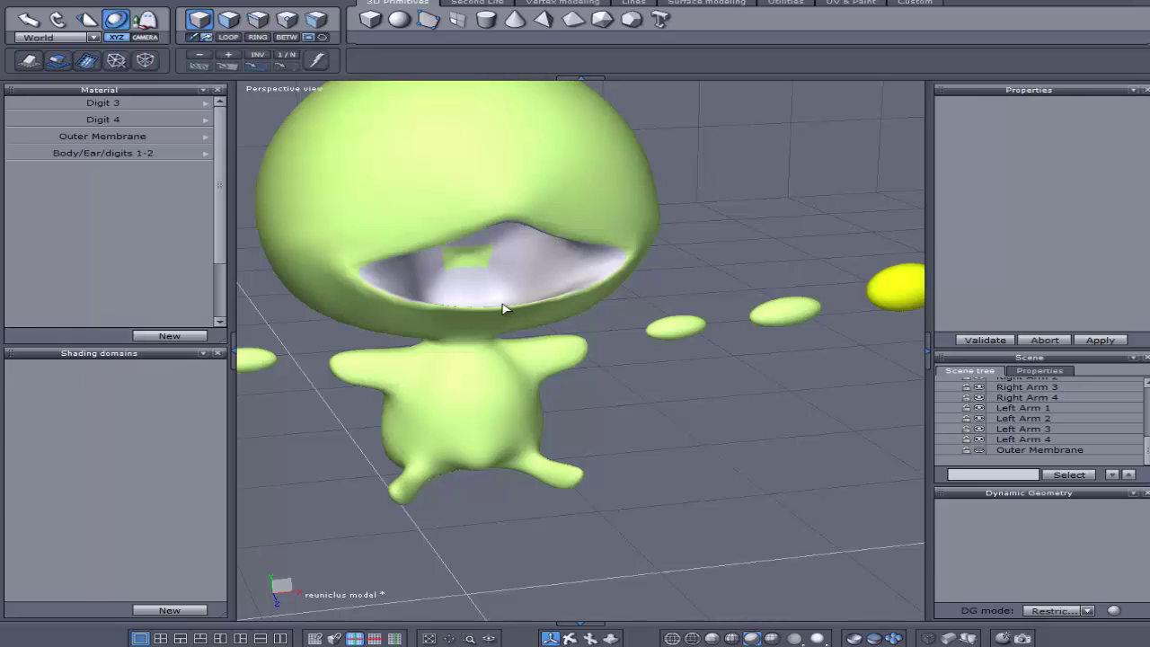
# - Move the centre edge just above the upper lip back to about Y 13.79, Z 4.45
pyautogui.click(502, 322)
pyautogui.moveTo(569, 548); pyautogui.dragTo(710, 543, button='right')
pyautogui.click(704, 230)
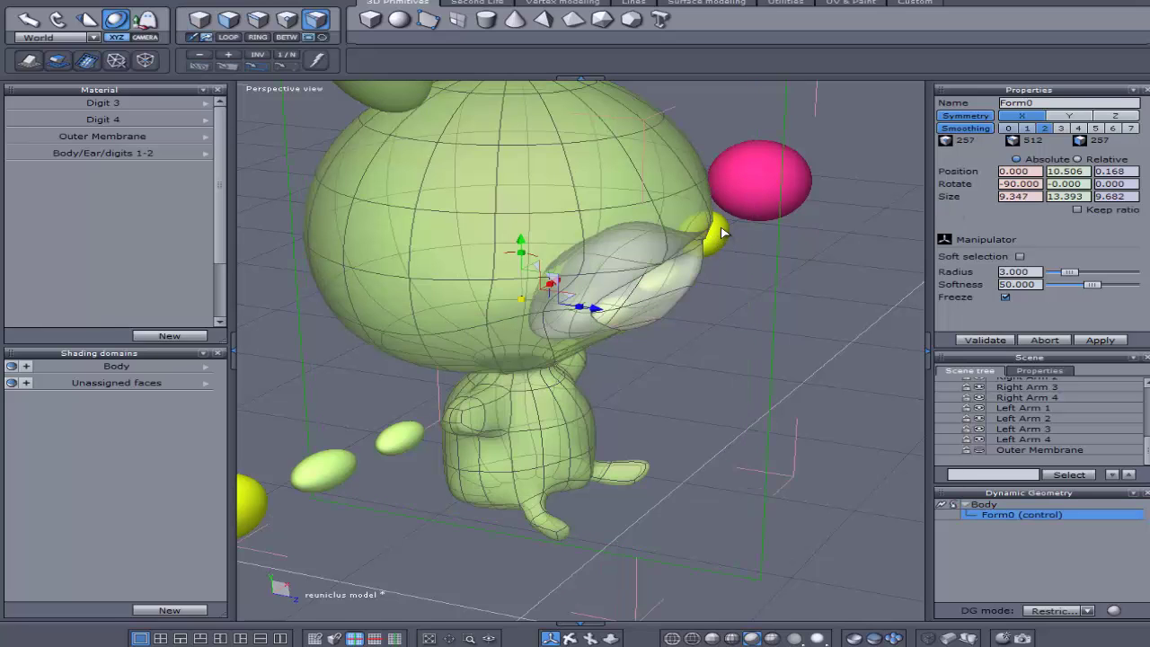
pyautogui.click(705, 209)
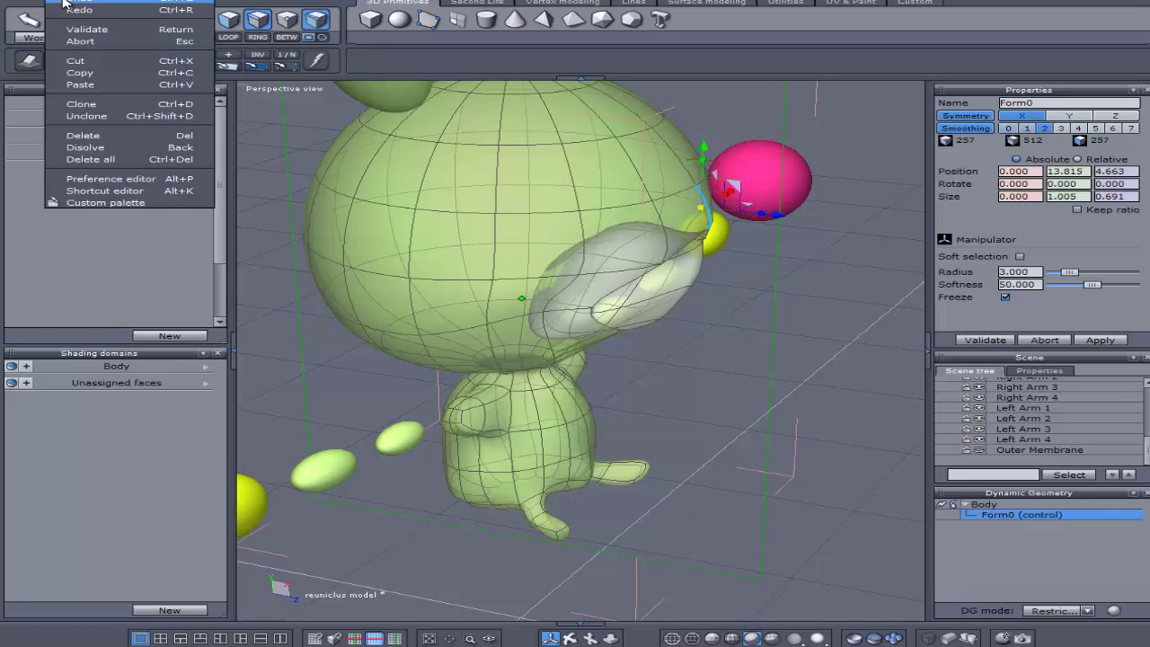
pyautogui.moveTo(568, 638); pyautogui.dragTo(530, 629)
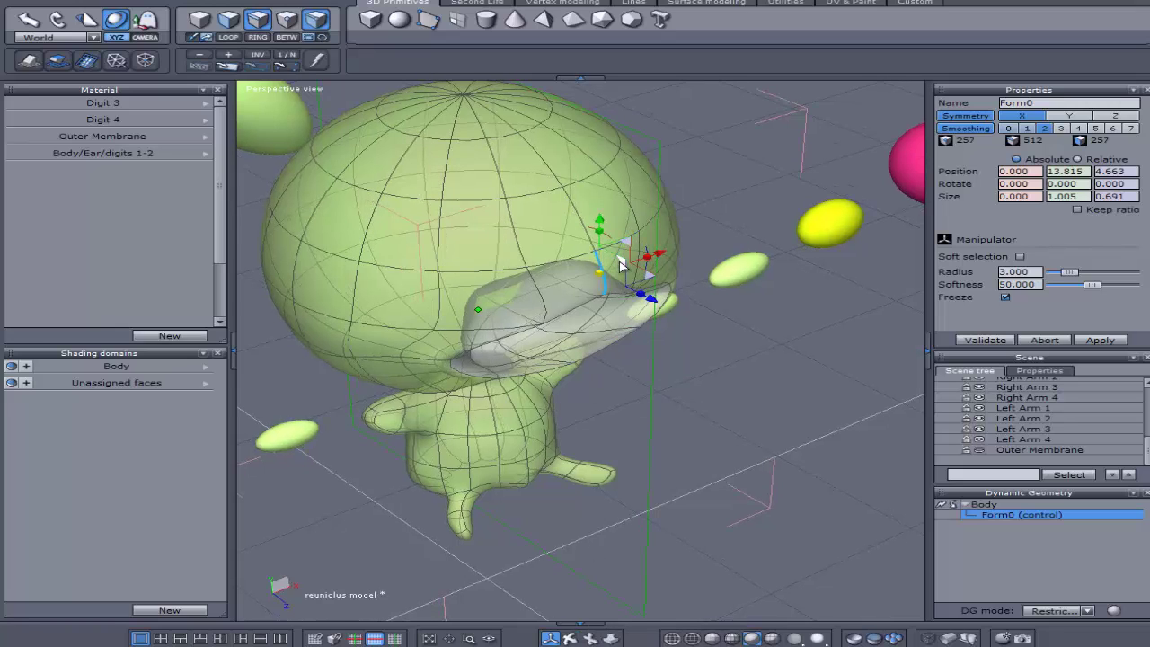
pyautogui.moveTo(620, 265); pyautogui.dragTo(614, 263)
pyautogui.moveTo(521, 342); pyautogui.dragTo(584, 296, button='middle')
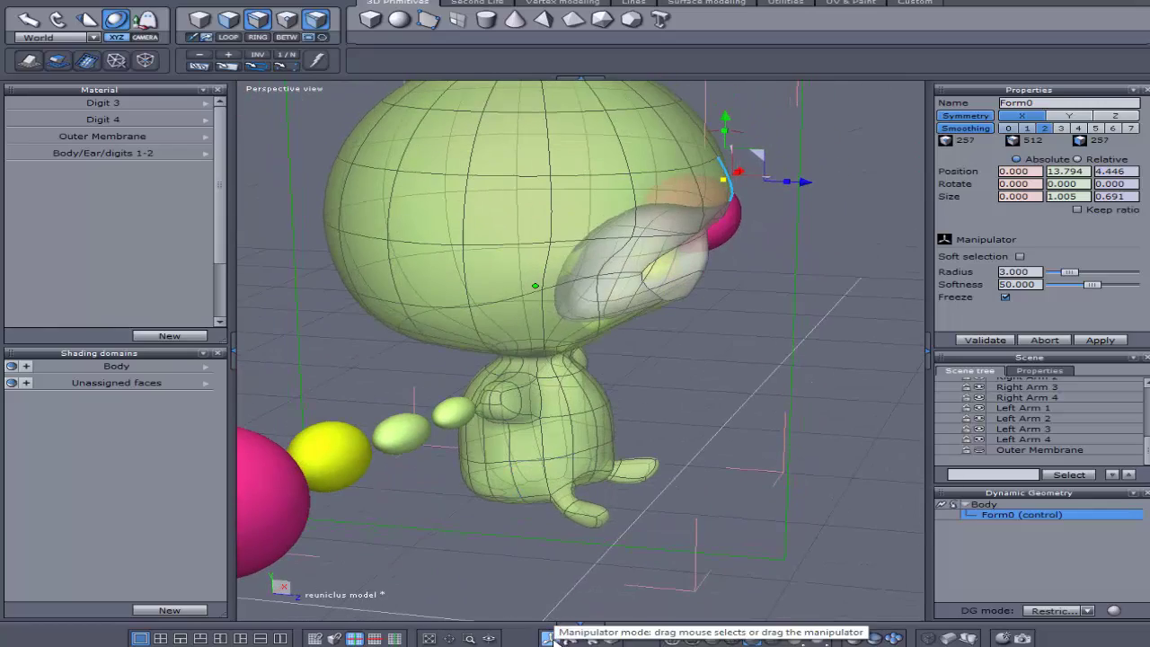
# - Select the ring of inner mouth faces around the throat opening and move it up to about Y 11.56, narrowing it
pyautogui.moveTo(570, 637); pyautogui.dragTo(620, 636)
pyautogui.moveTo(489, 310)
pyautogui.mouseDown(button='middle')
pyautogui.moveTo(530, 325)
pyautogui.moveTo(483, 302)
pyautogui.mouseUp(button='middle')
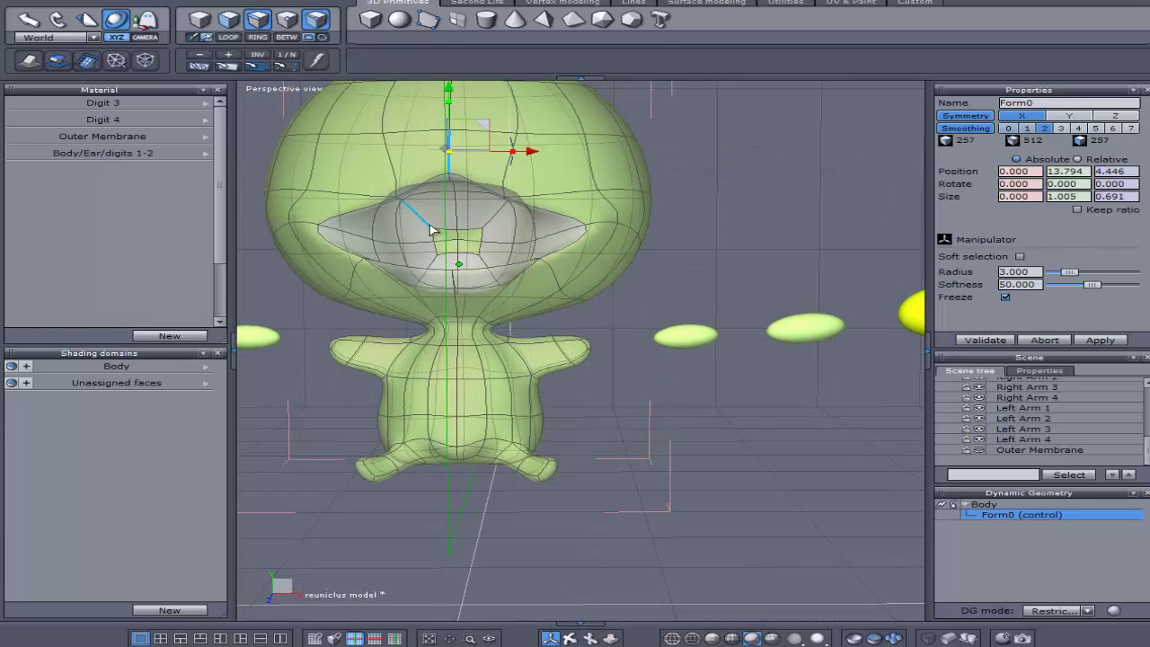
pyautogui.click(436, 221)
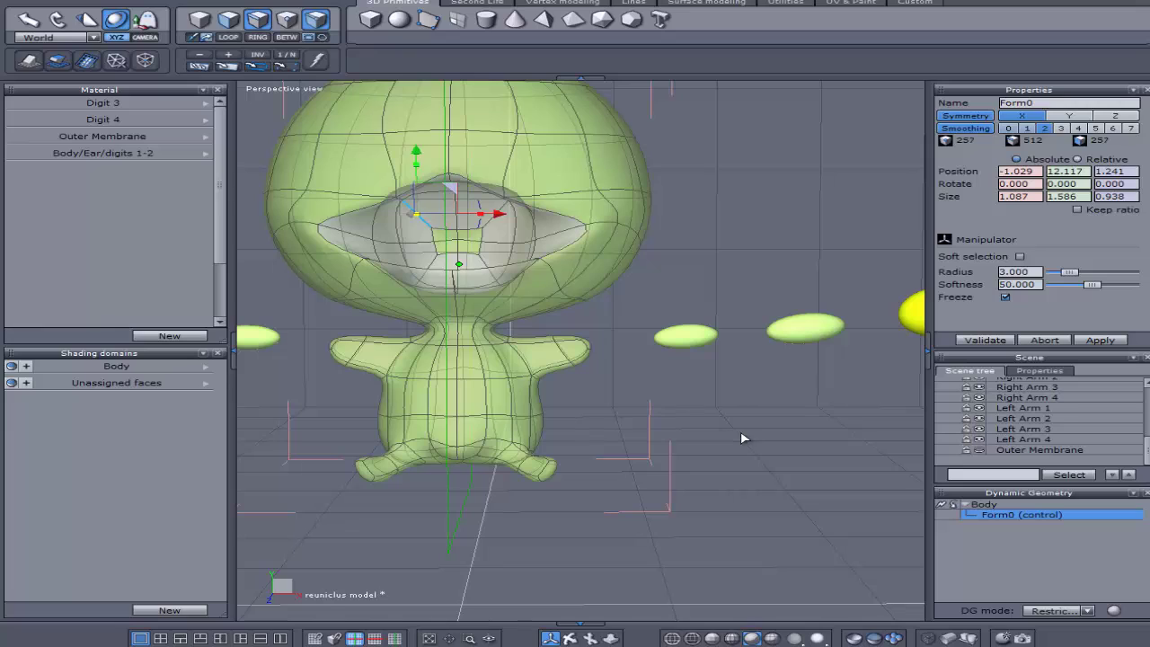
pyautogui.click(414, 213)
pyautogui.click(431, 209)
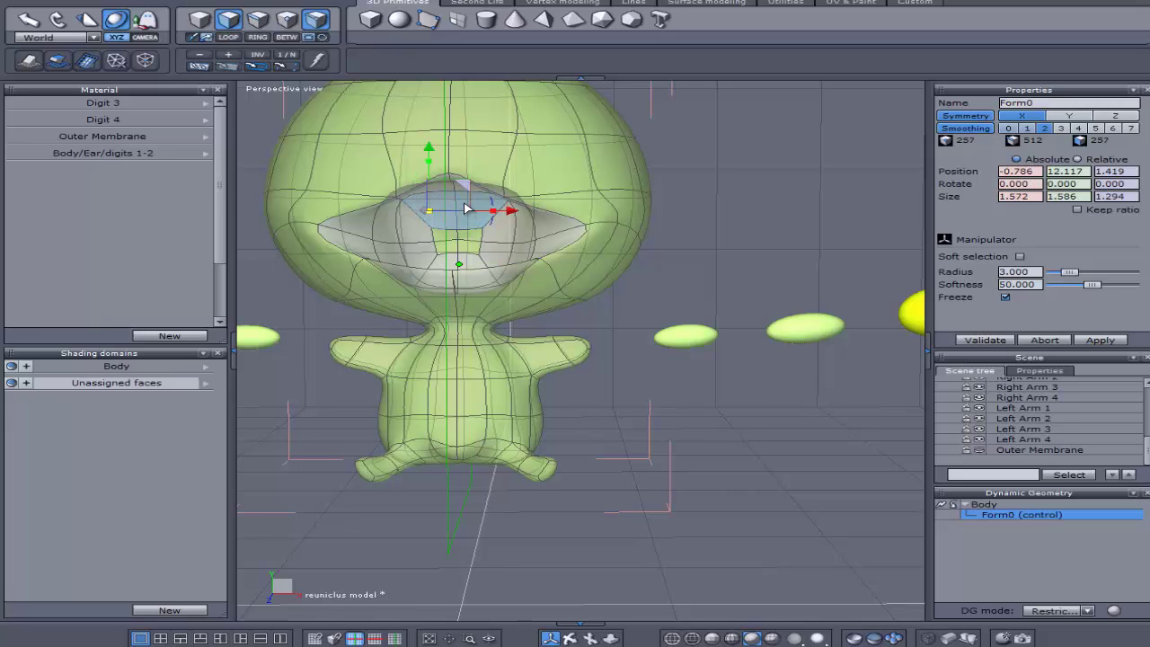
pyautogui.click(467, 208)
pyautogui.click(467, 206)
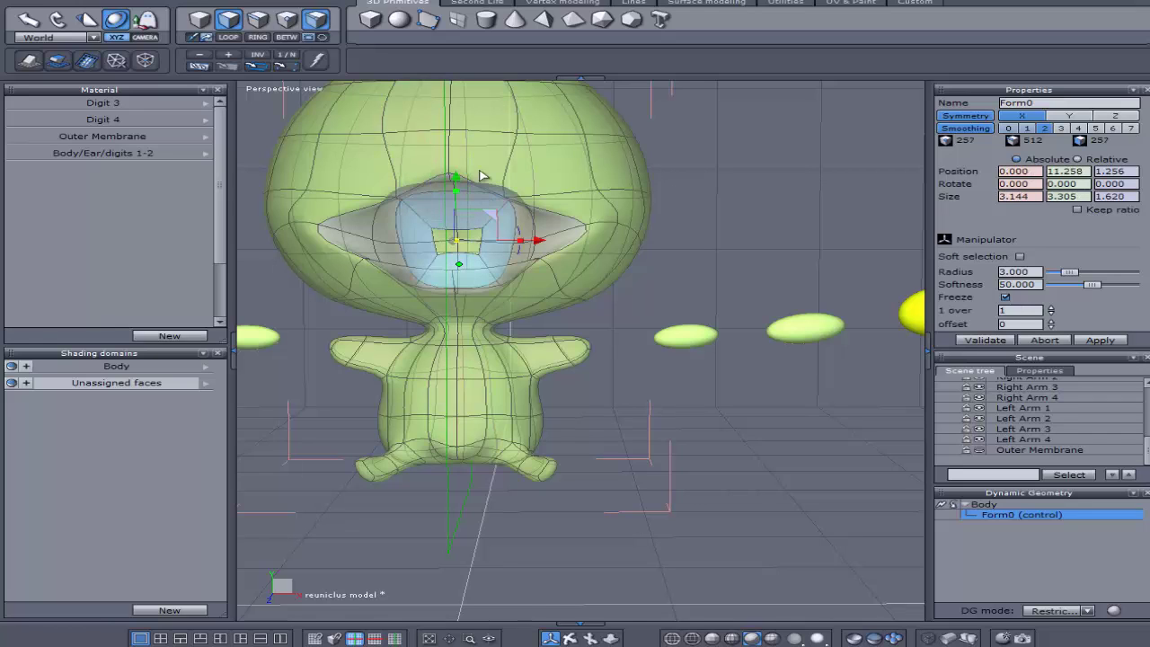
pyautogui.click(494, 215)
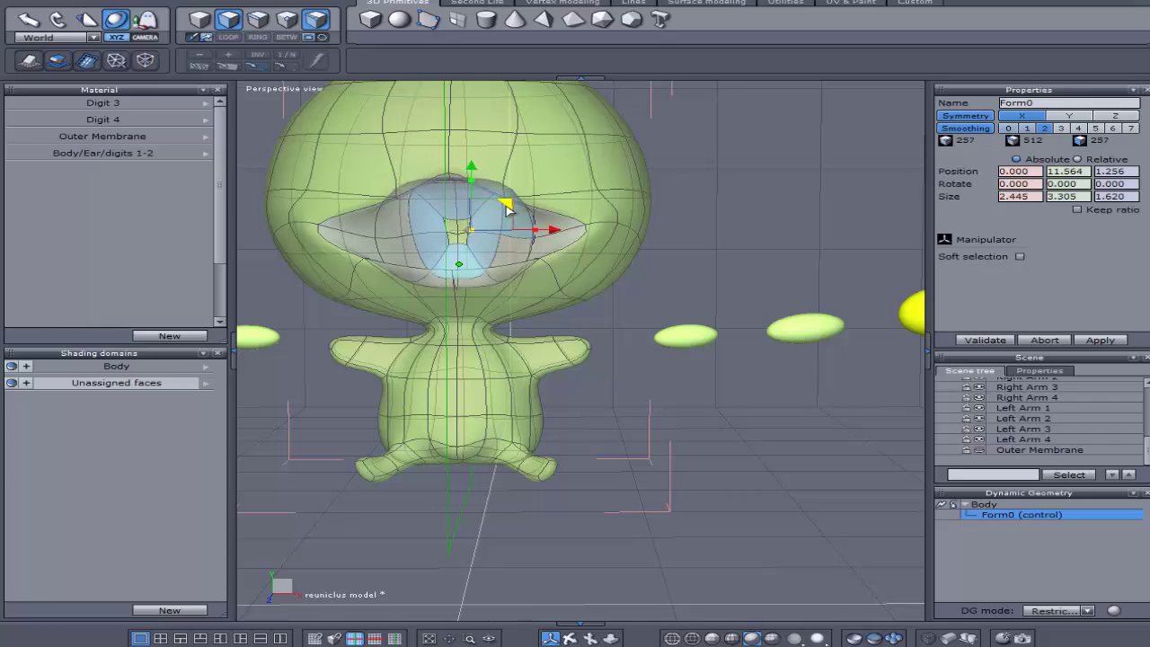
# - Select the next ring of inner mouth faces outward and lower it to about Y 11.16, narrowing it to about 2.73 in X
pyautogui.click(420, 222)
pyautogui.click(394, 227)
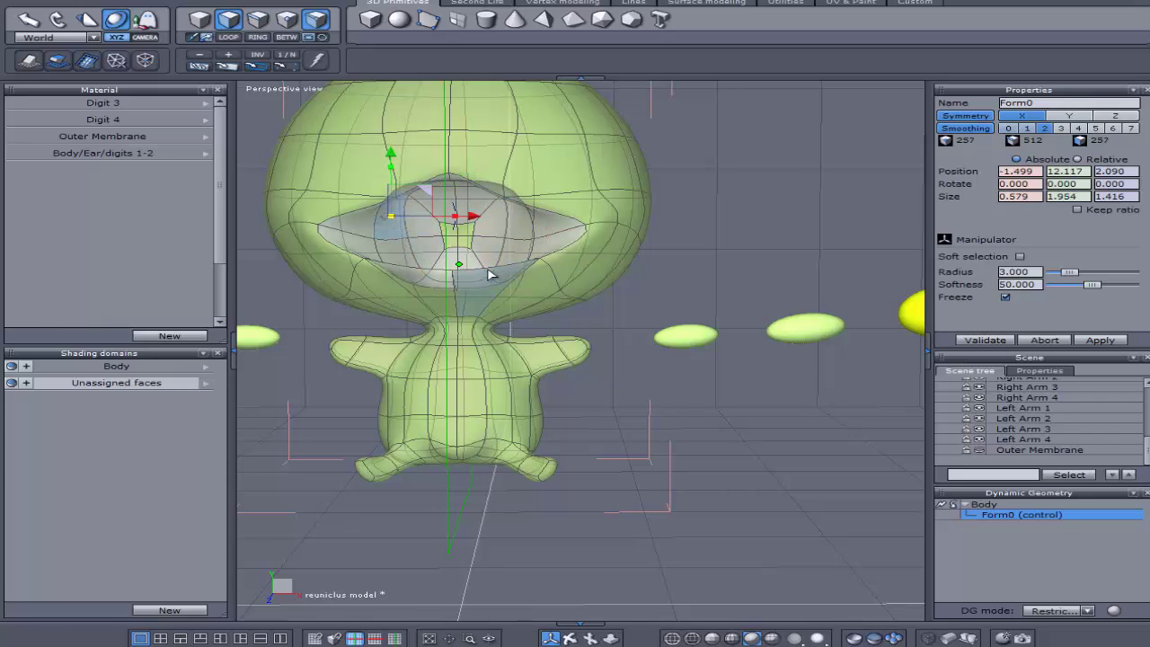
pyautogui.press('l')
pyautogui.press('l')
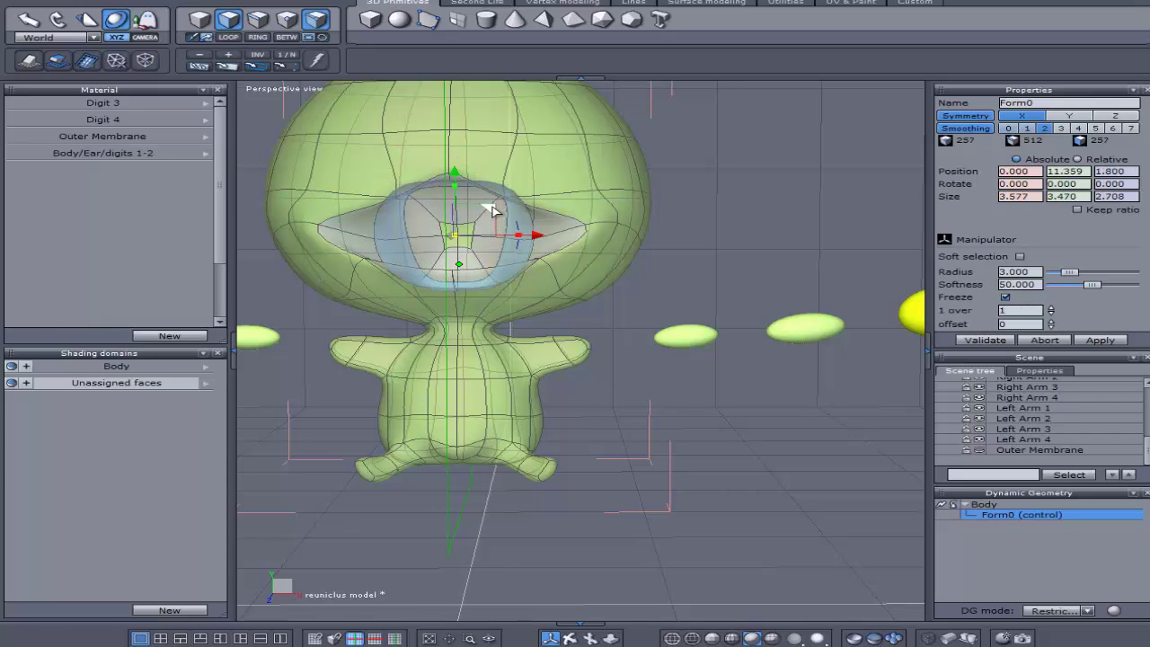
pyautogui.moveTo(494, 210)
pyautogui.mouseDown()
pyautogui.moveTo(483, 209)
pyautogui.moveTo(511, 217)
pyautogui.mouseUp()
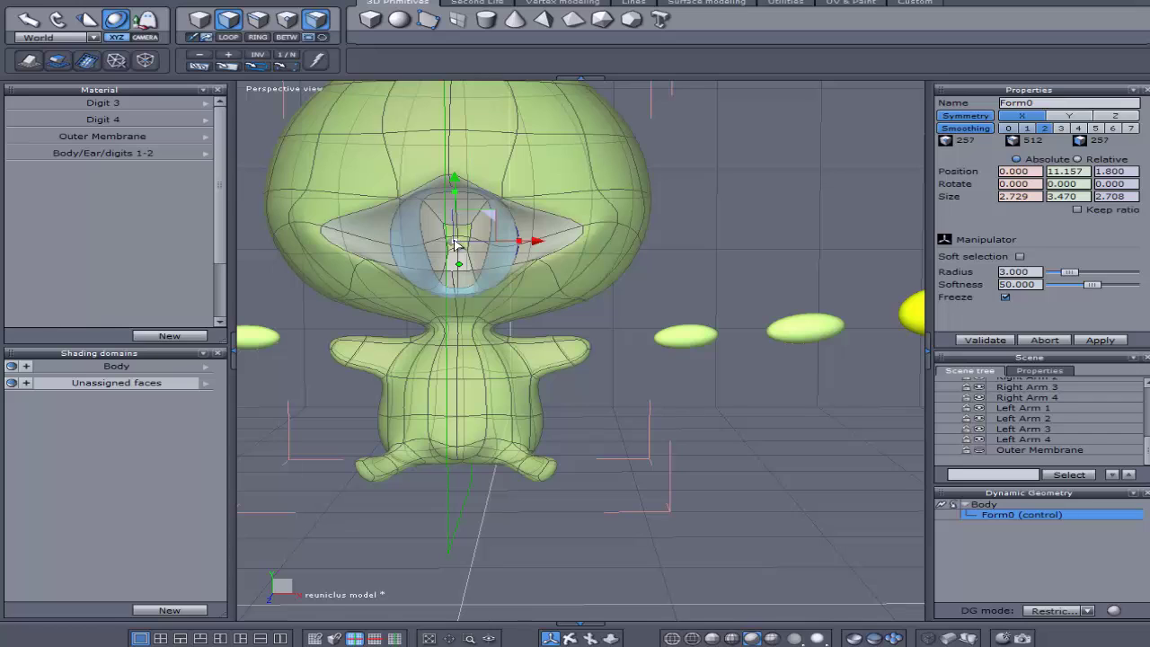
pyautogui.moveTo(457, 244); pyautogui.dragTo(439, 240)
pyautogui.press('space')
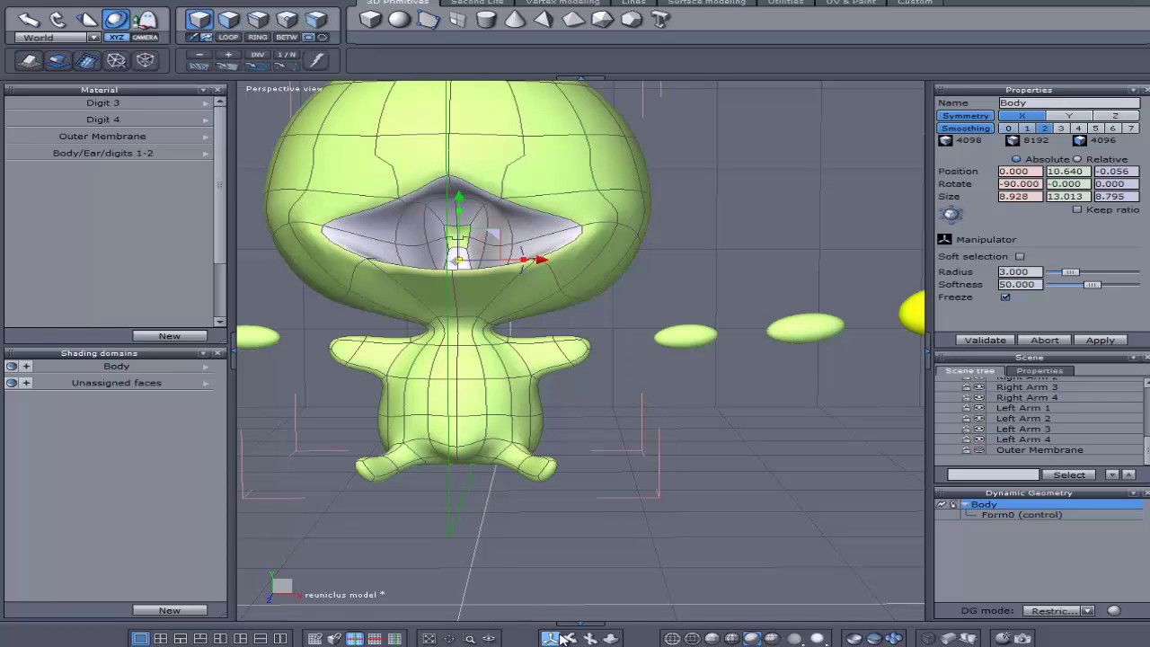
# - Move the side edge of the inner mouth cavity outward and slightly up to about X -1.55, Y 11.25
pyautogui.moveTo(559, 521); pyautogui.dragTo(486, 412, button='middle')
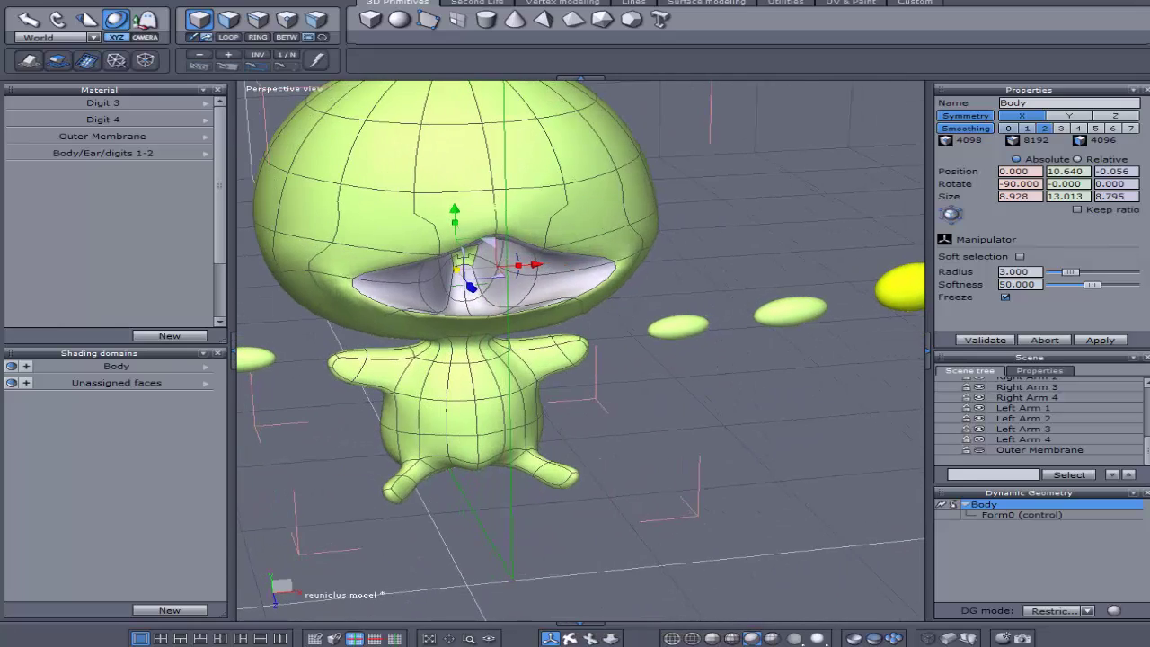
pyautogui.click(434, 282)
pyautogui.click(461, 255)
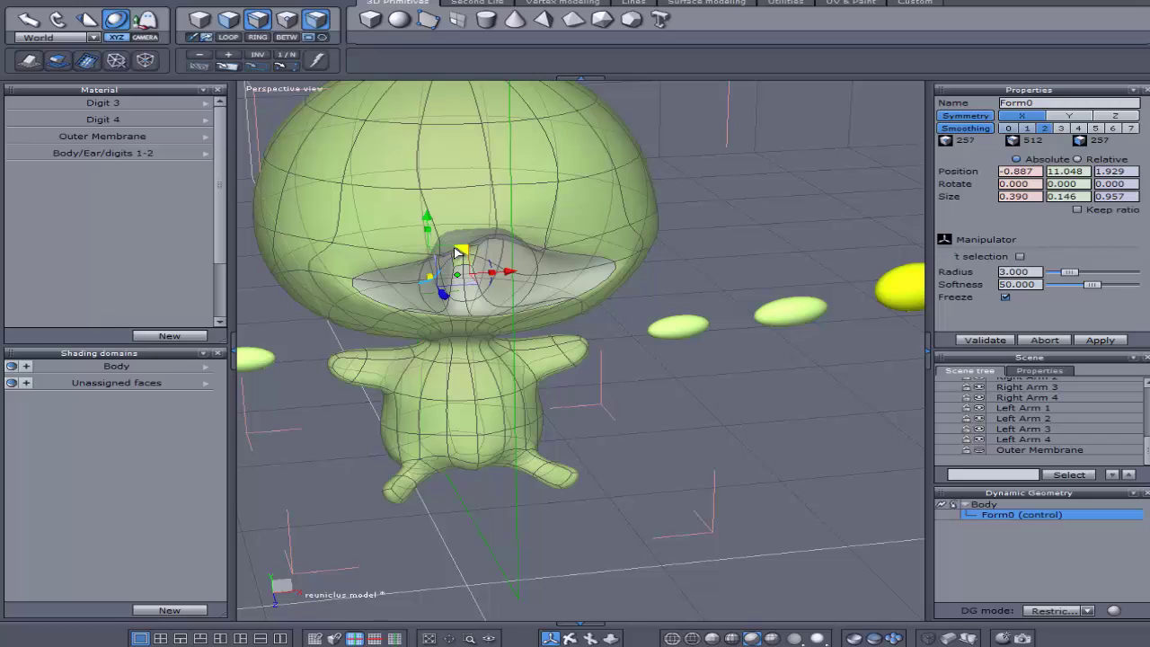
pyautogui.moveTo(457, 251)
pyautogui.mouseDown()
pyautogui.moveTo(422, 256)
pyautogui.moveTo(444, 246)
pyautogui.mouseUp()
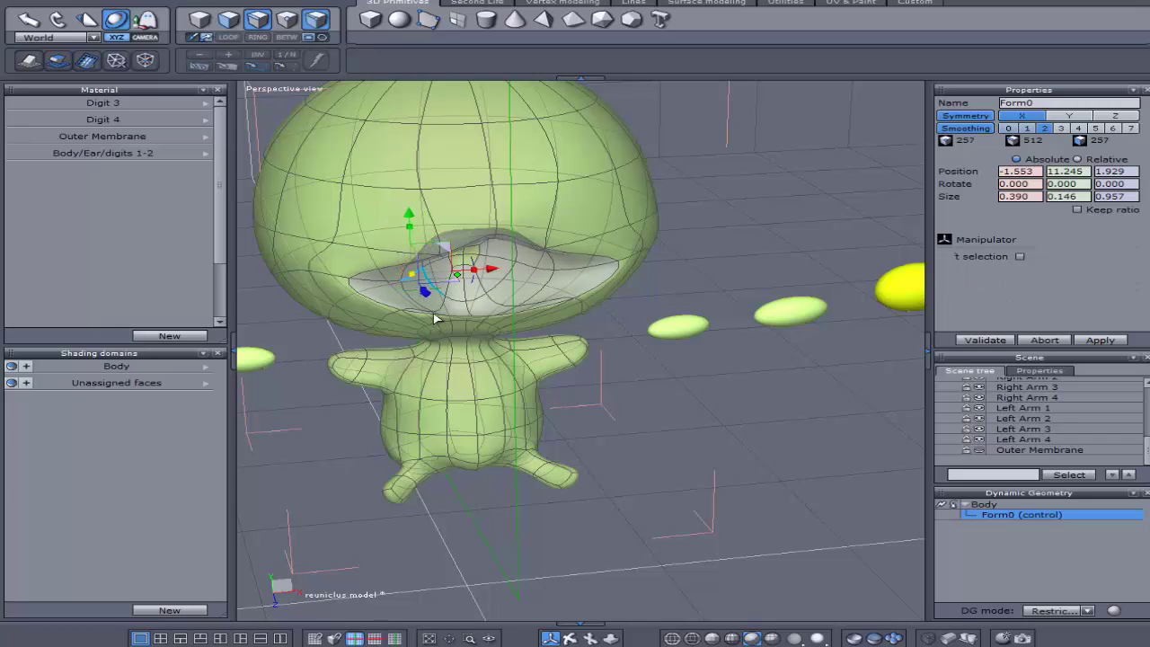
pyautogui.click(633, 457)
# - Move the neighbouring vertex of the inner mouth wall outward and up to about X -2.19, Y 11.41
pyautogui.click(401, 282)
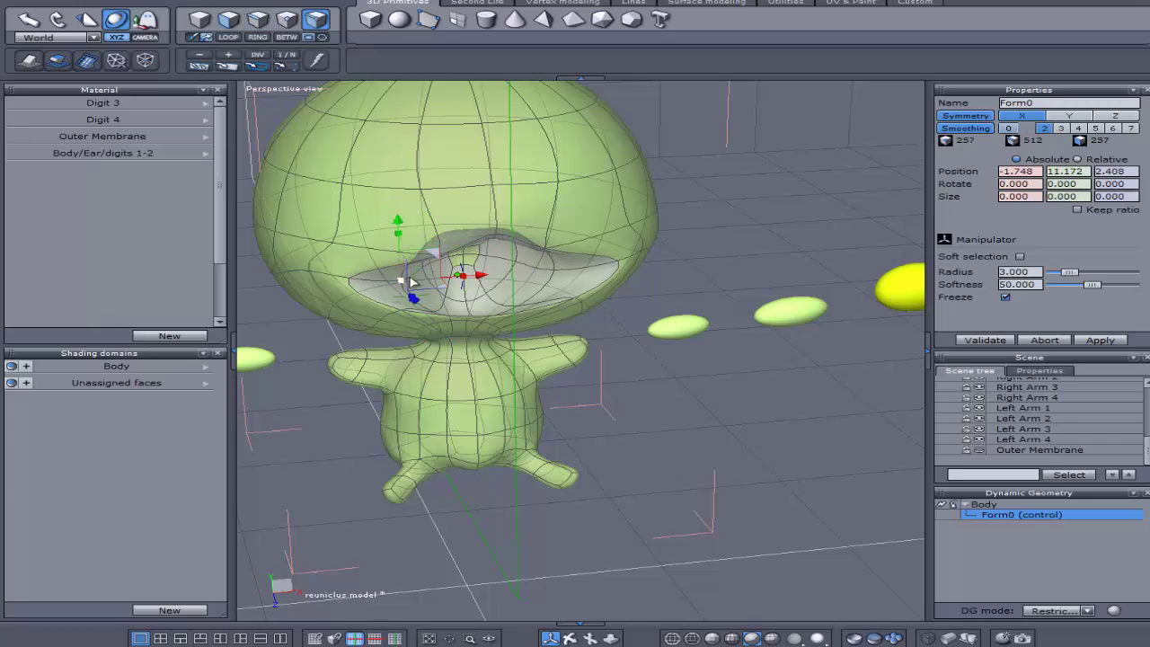
pyautogui.moveTo(435, 254); pyautogui.dragTo(416, 248)
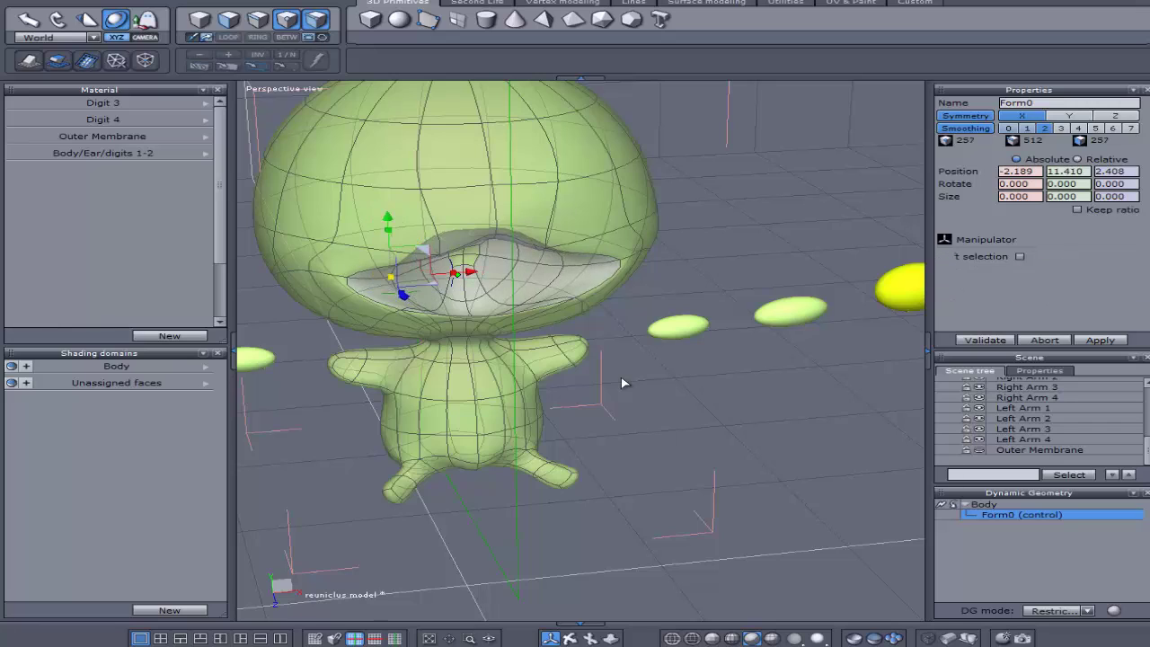
pyautogui.click(653, 413)
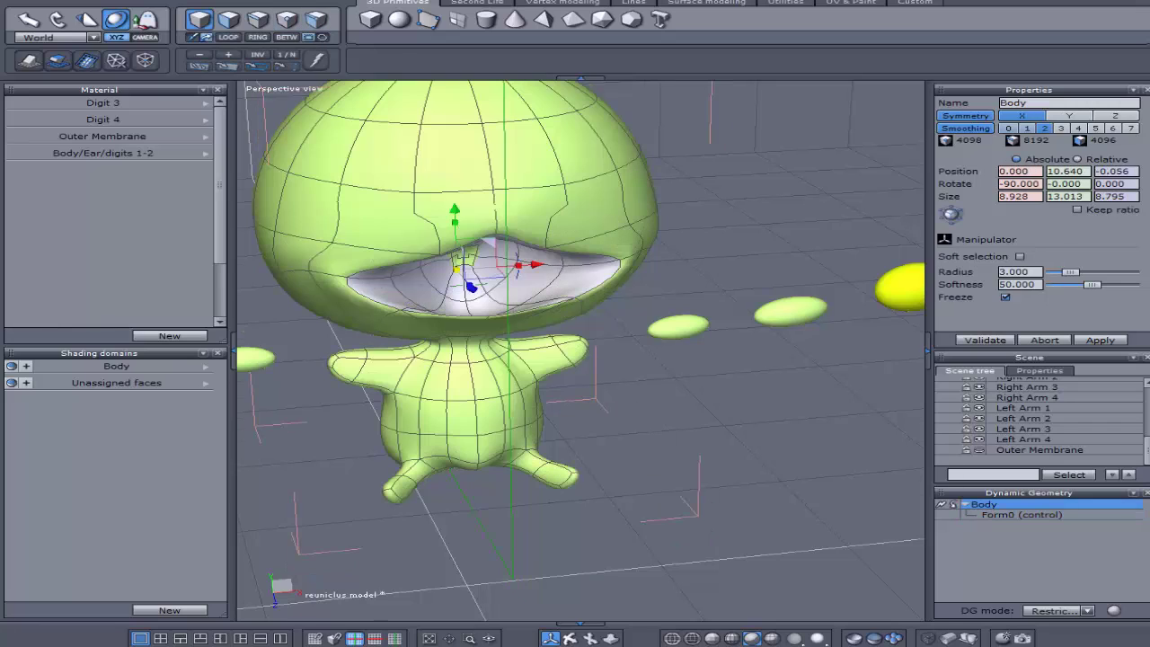
# - Select all faces of the Unassigned faces shading domain inside the mouth and create a new material for them
pyautogui.moveTo(580, 350); pyautogui.dragTo(539, 355, button='middle')
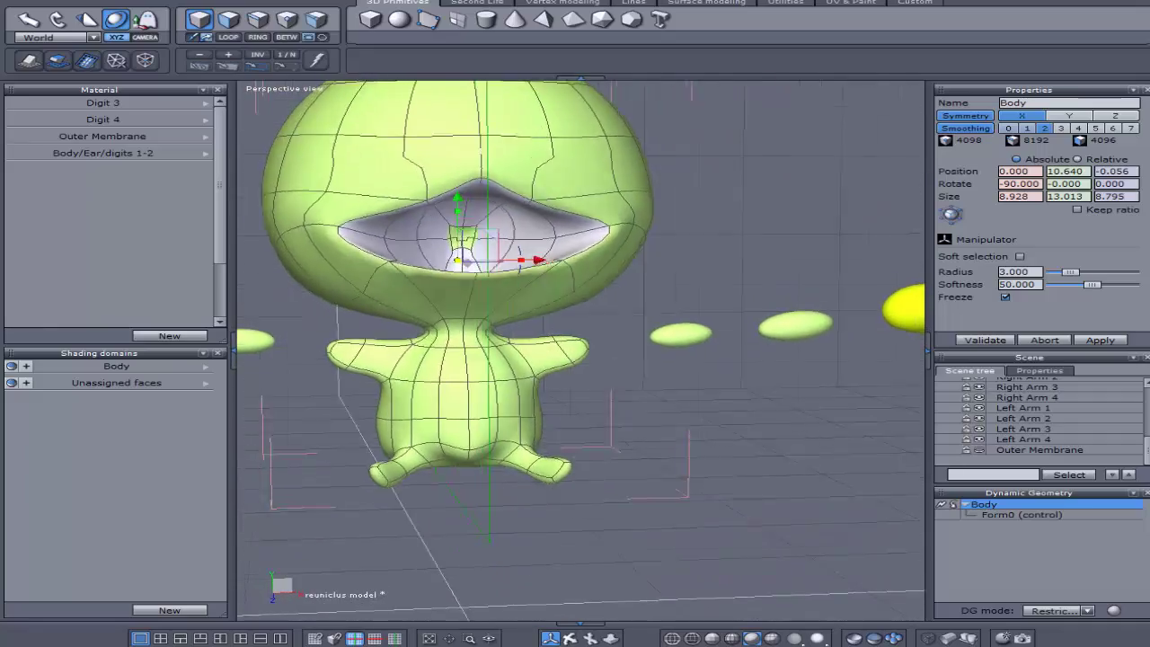
pyautogui.moveTo(519, 258); pyautogui.dragTo(523, 261, button='middle')
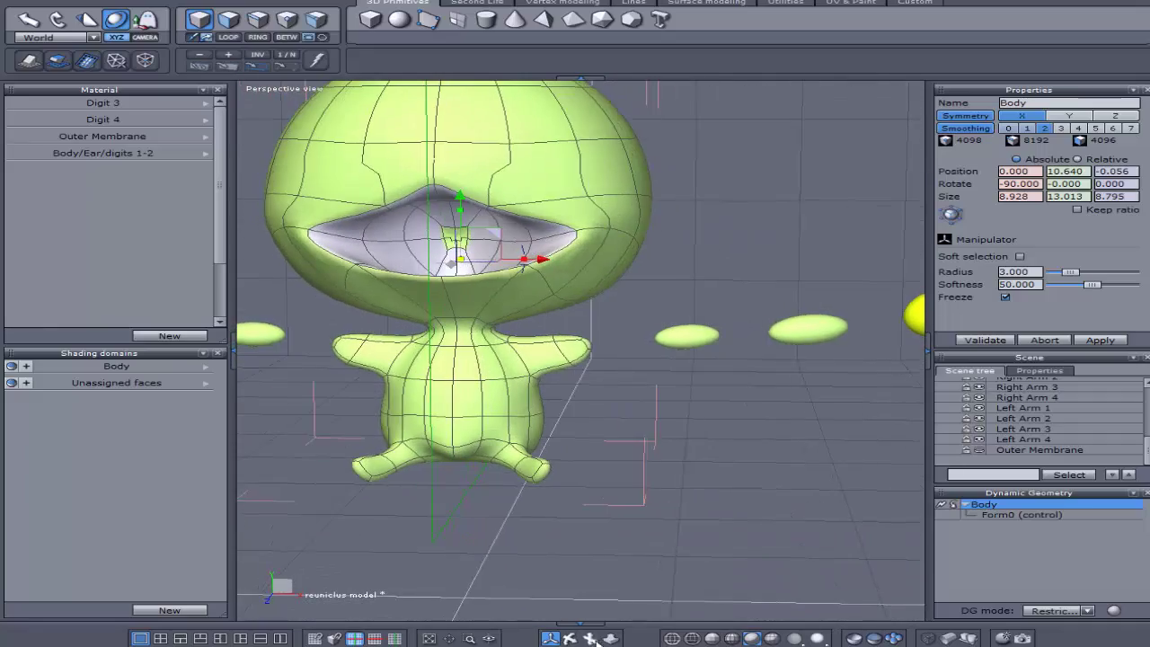
pyautogui.moveTo(596, 639); pyautogui.dragTo(550, 585)
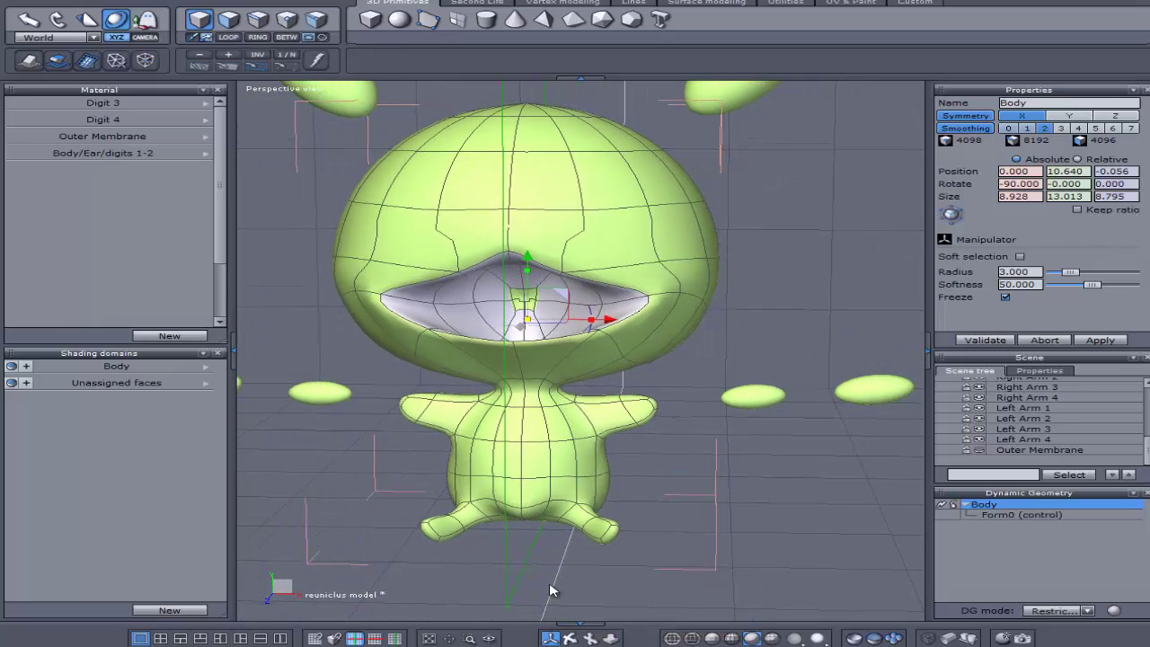
pyautogui.moveTo(569, 640); pyautogui.dragTo(613, 645)
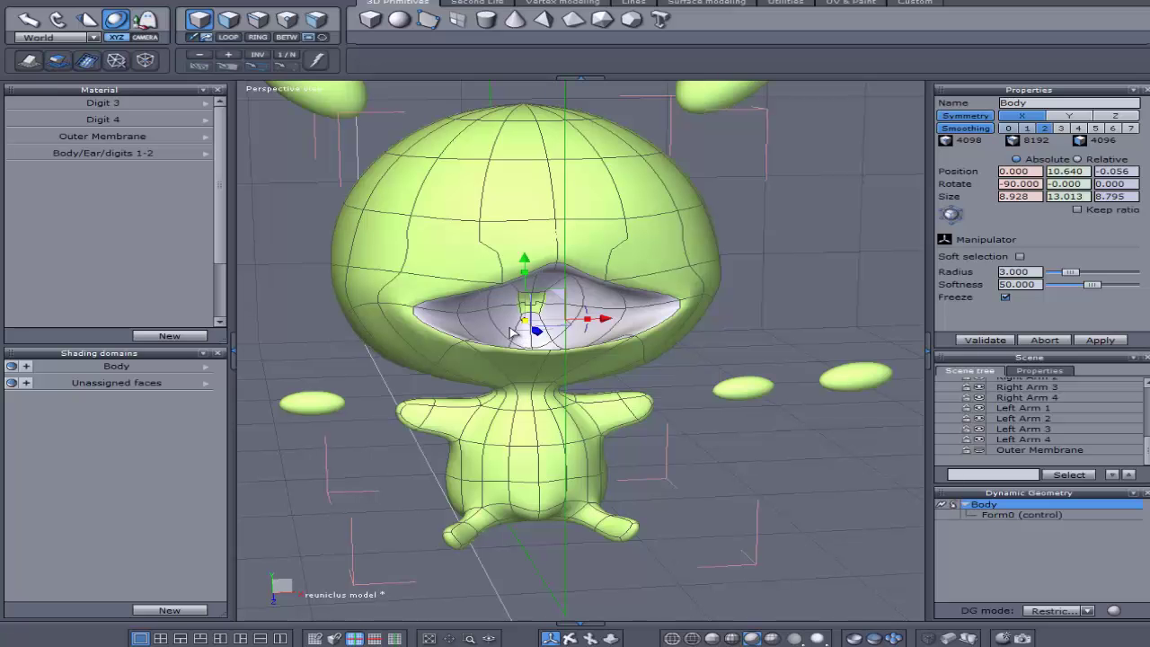
pyautogui.click(618, 303)
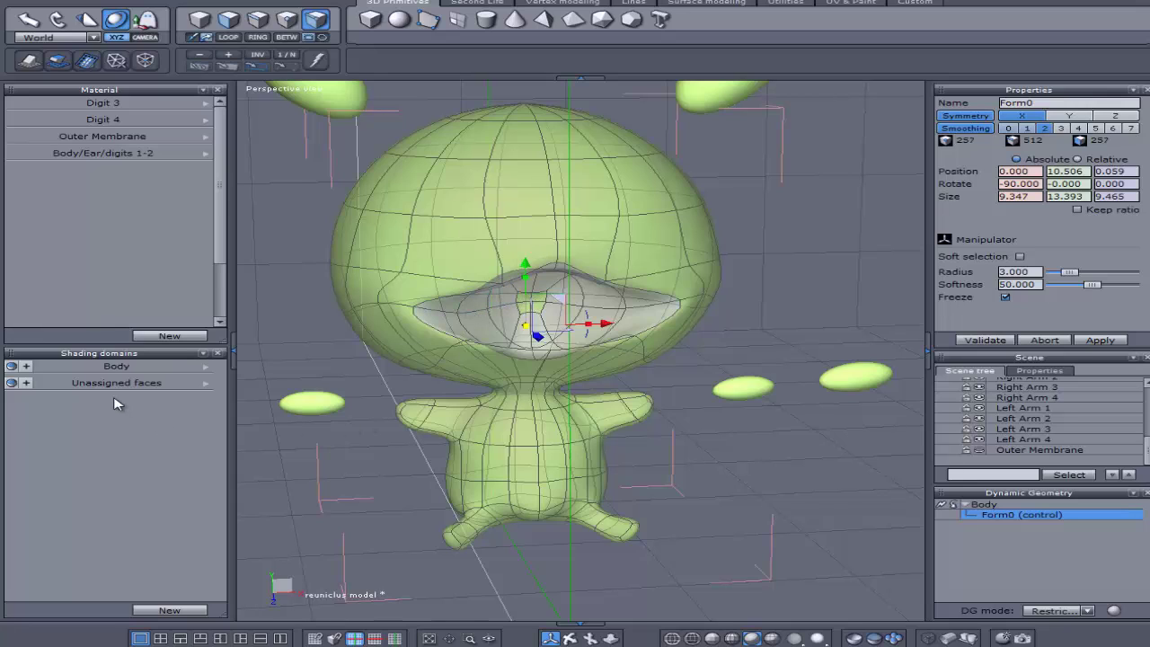
pyautogui.click(113, 383)
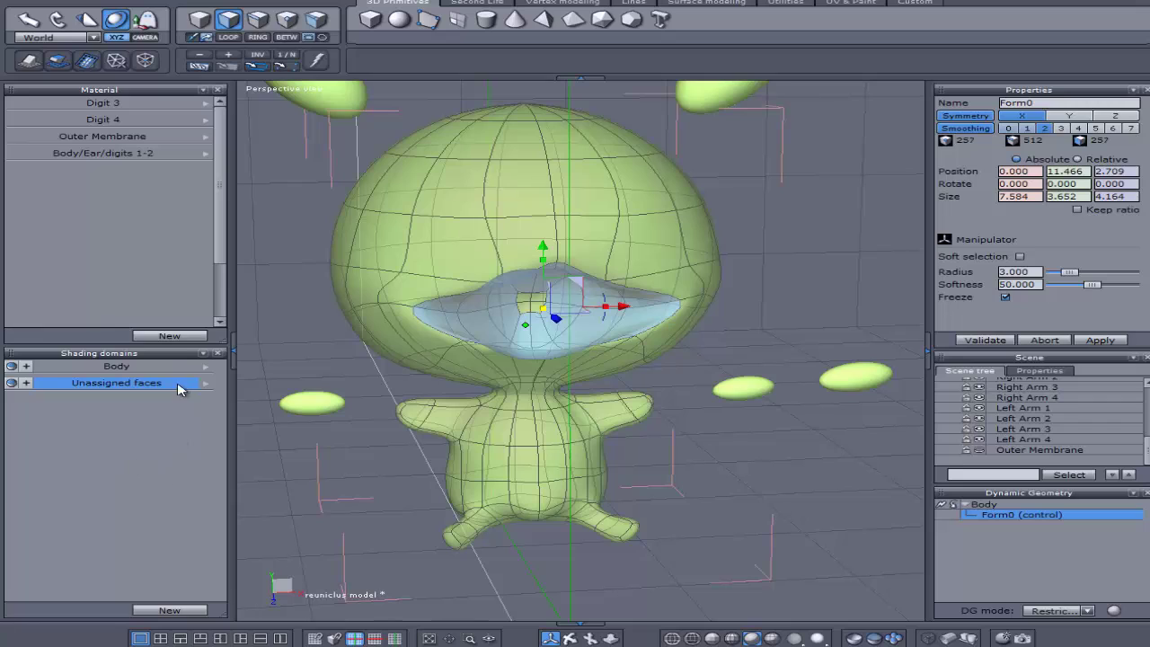
pyautogui.click(172, 336)
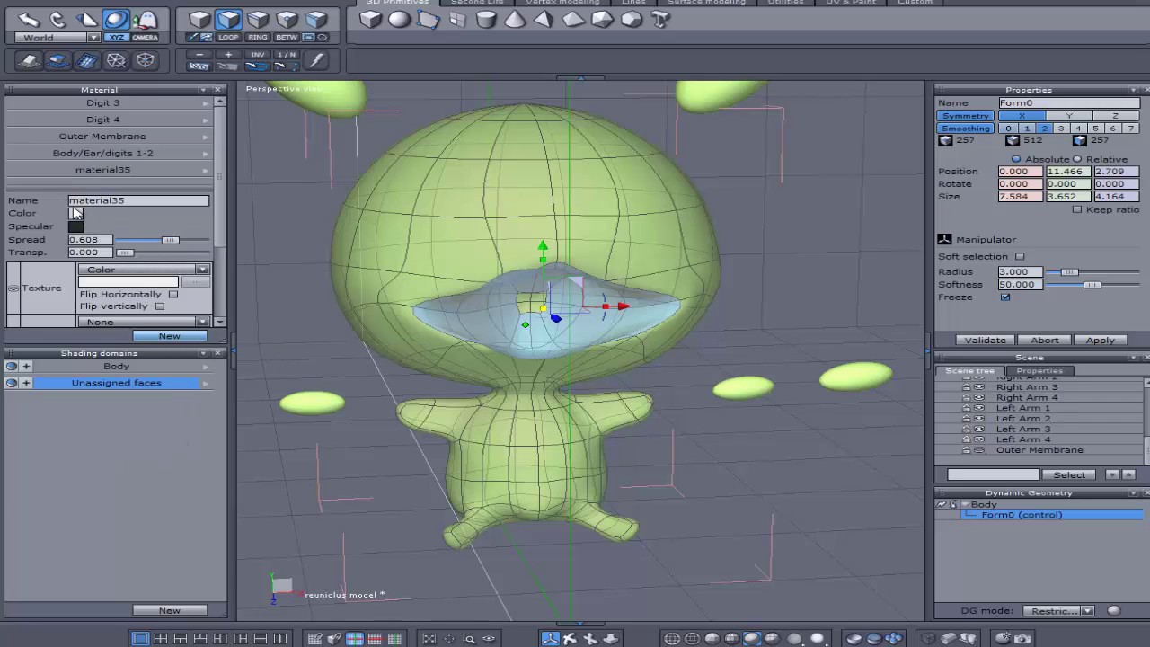
# - Set the new mouth material's colour to a pinkish red, about RGB 204, 81, 98
pyautogui.click(75, 215)
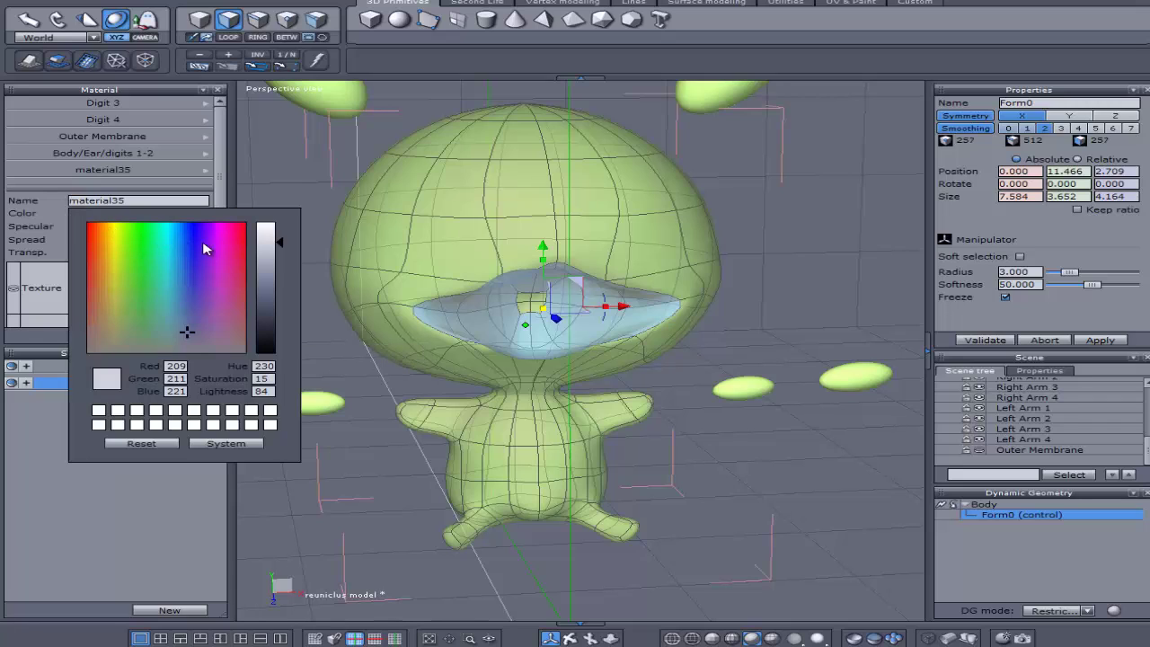
pyautogui.moveTo(238, 249); pyautogui.dragTo(277, 307)
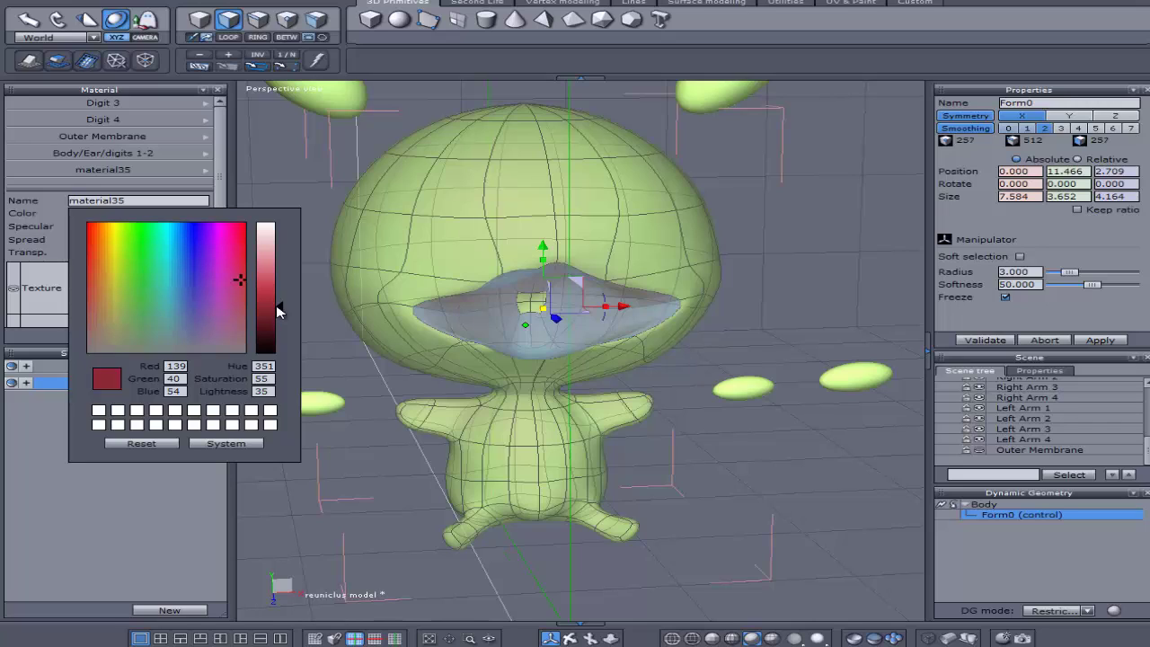
pyautogui.moveTo(277, 310); pyautogui.dragTo(280, 285)
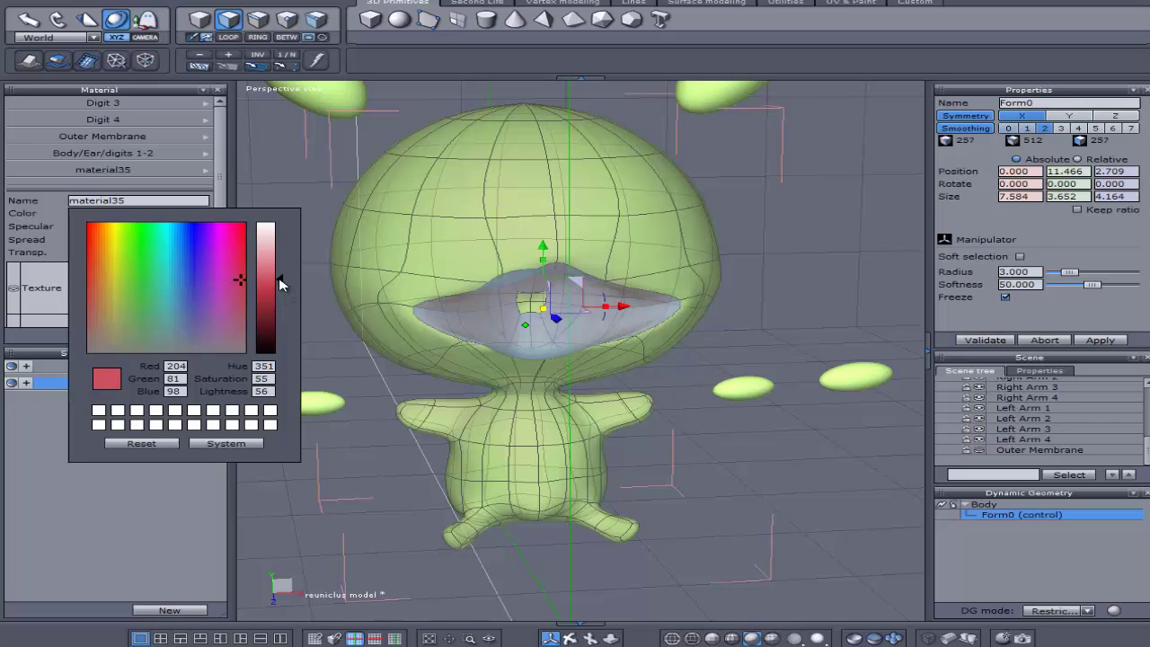
pyautogui.click(324, 324)
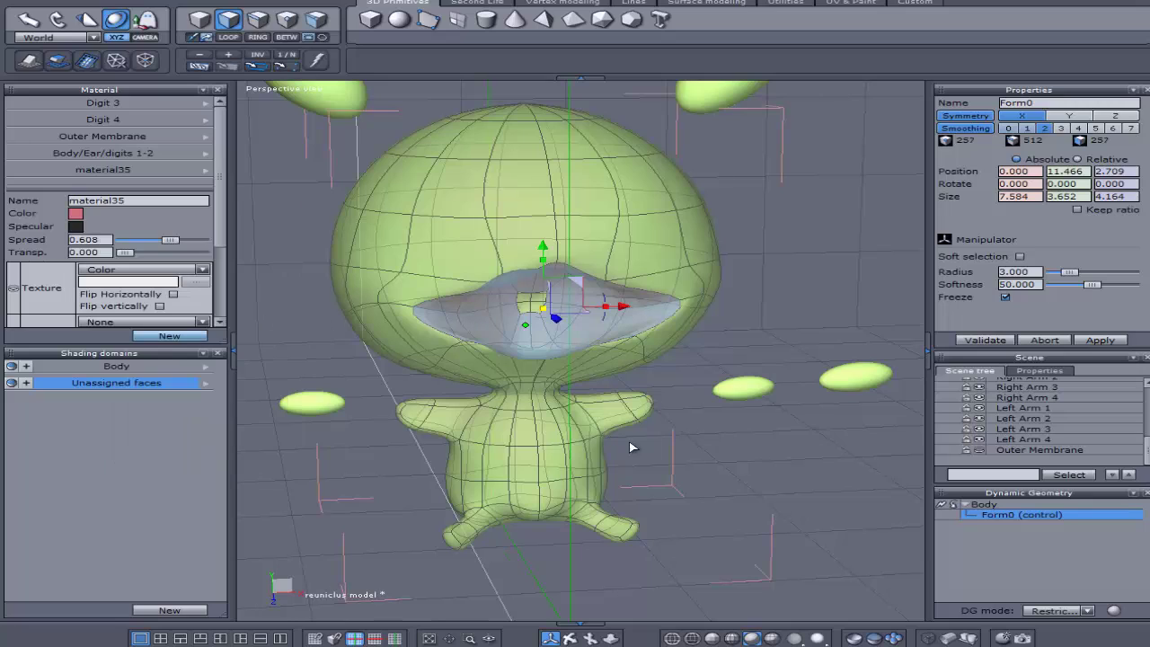
pyautogui.click(711, 475)
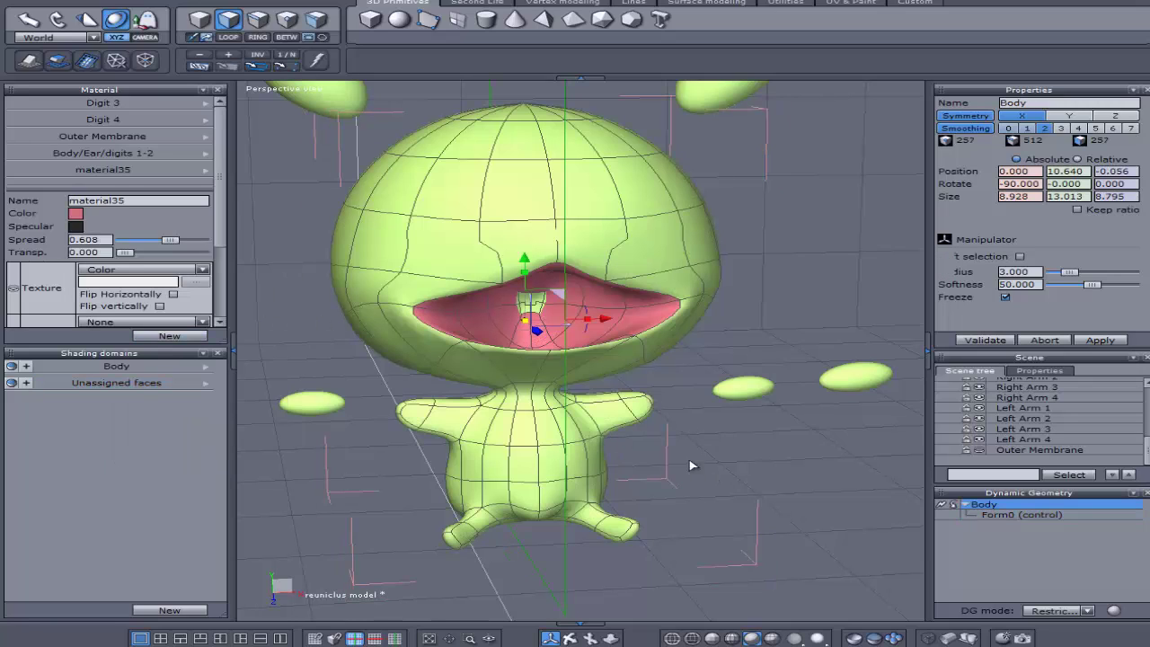
# - Try to recolour the green throat faces using material35 and the Set command of the Unassigned faces shading domain
pyautogui.click(542, 298)
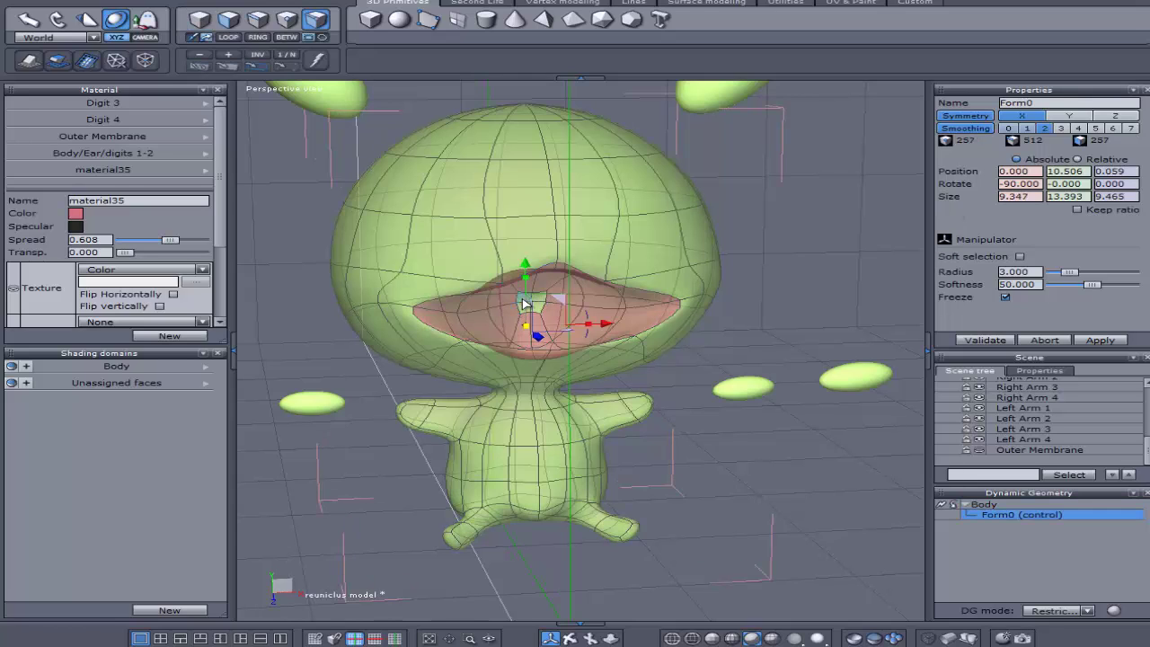
pyautogui.click(527, 304)
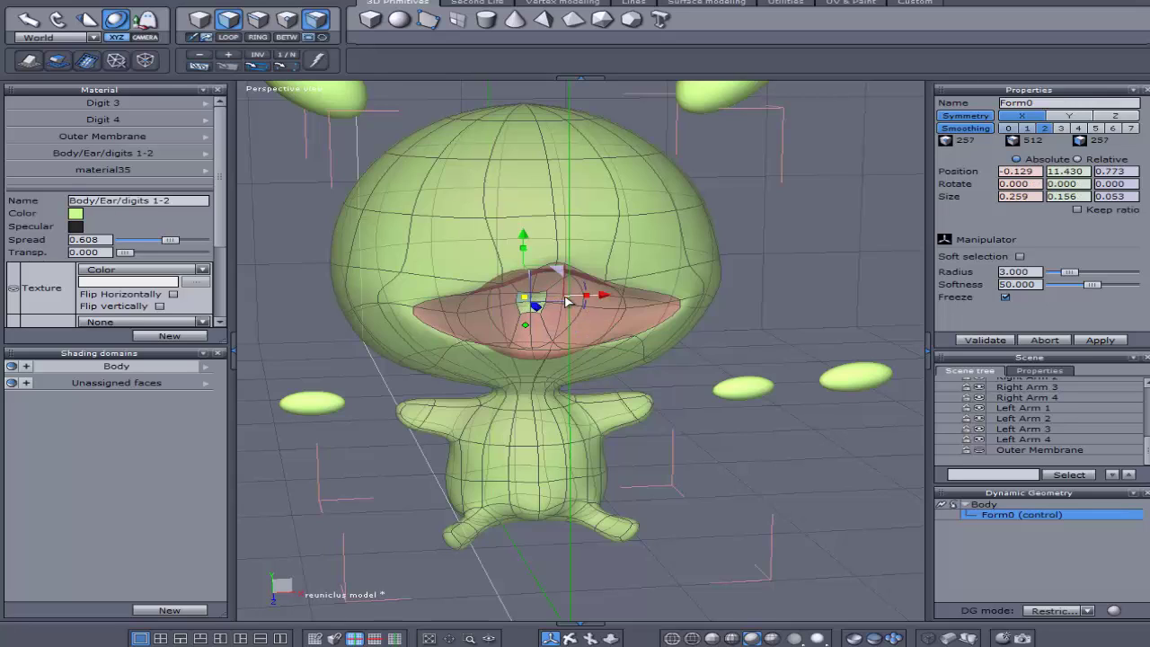
pyautogui.keyDown('shift'); pyautogui.click(540, 306); pyautogui.keyUp('shift')
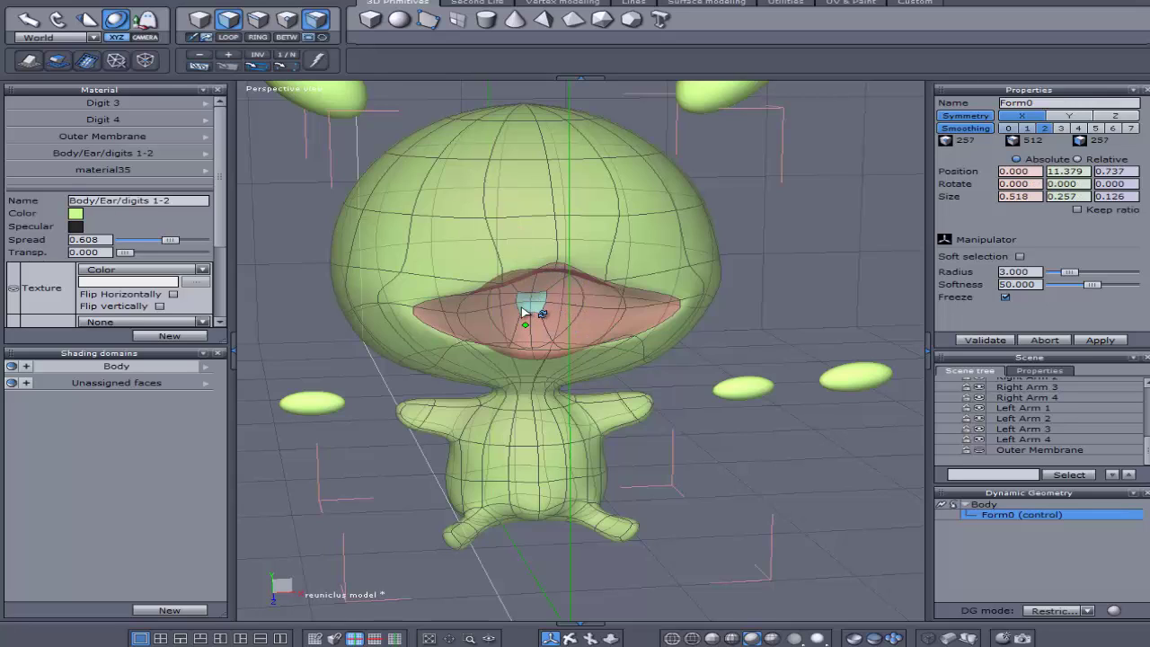
pyautogui.keyDown('shift'); pyautogui.click(531, 310); pyautogui.keyUp('shift')
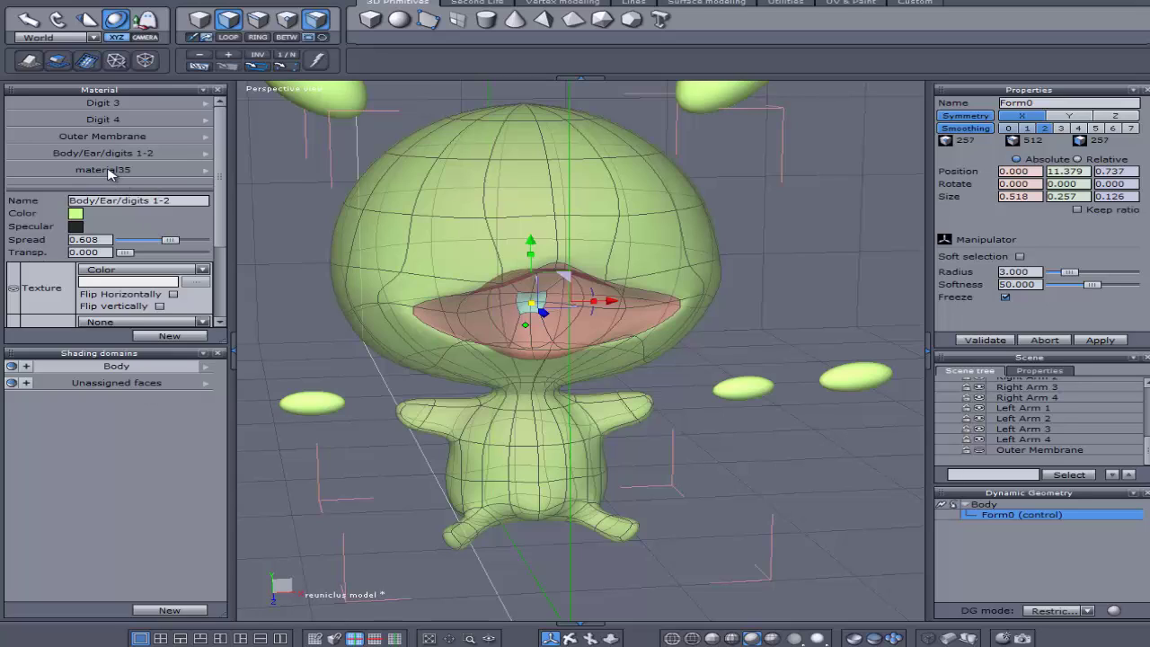
pyautogui.click(106, 172)
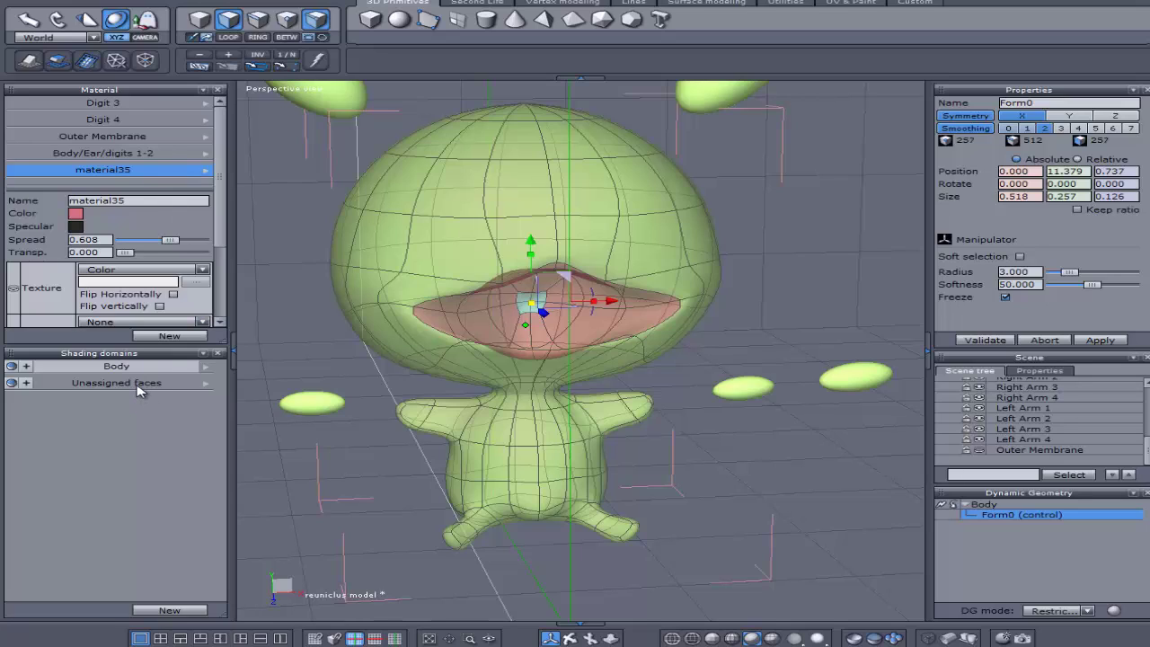
pyautogui.click(139, 384)
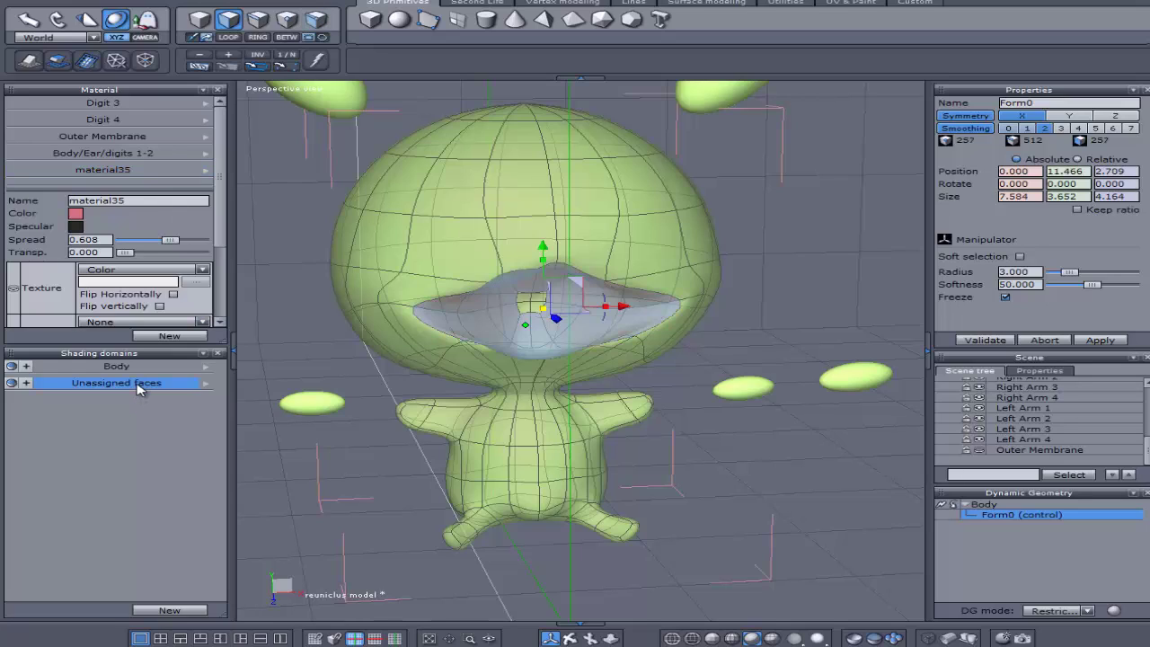
pyautogui.click(205, 387)
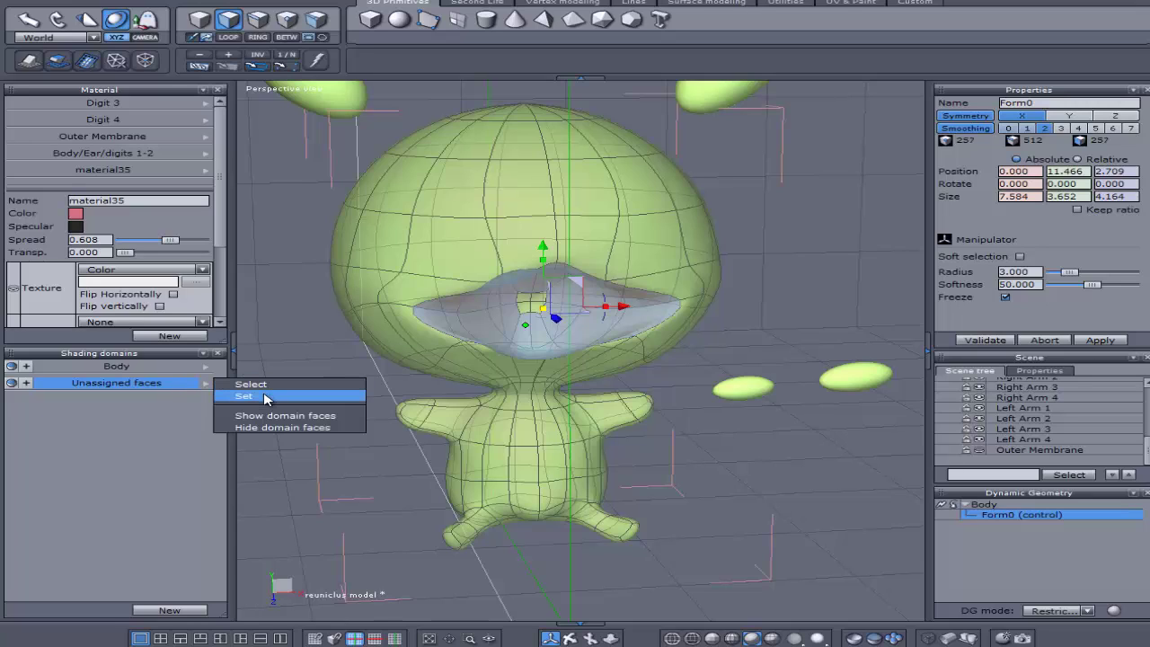
pyautogui.click(265, 397)
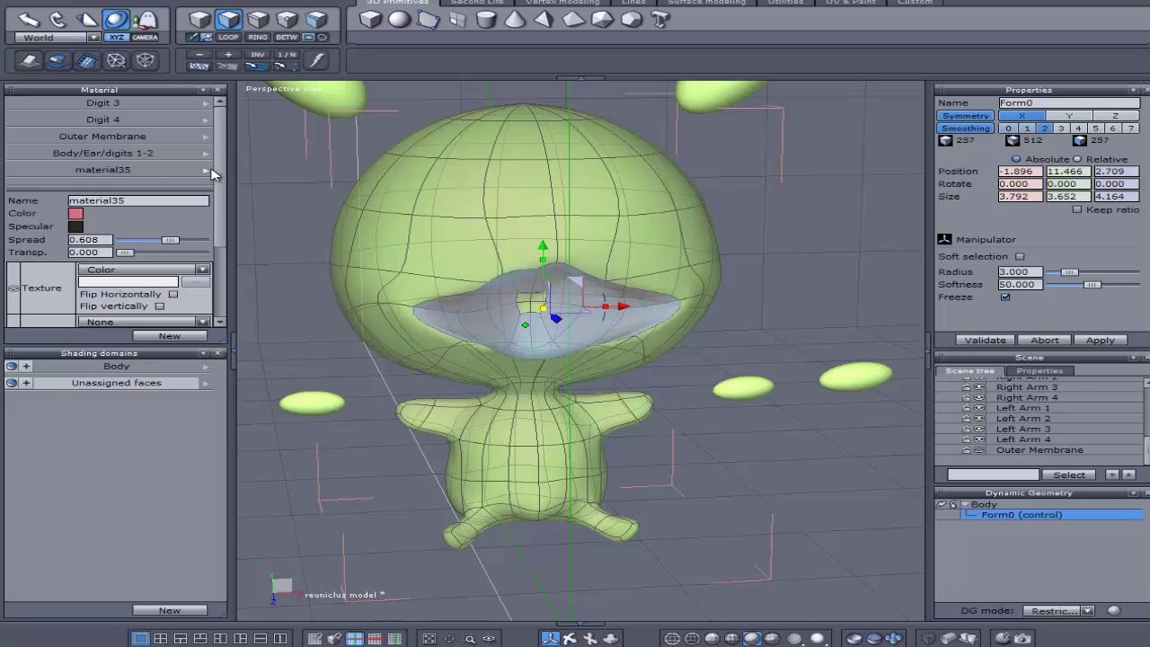
# - Rename the pinkish-red material to "mouth" and clear the face selection
pyautogui.moveTo(125, 201); pyautogui.dragTo(50, 205)
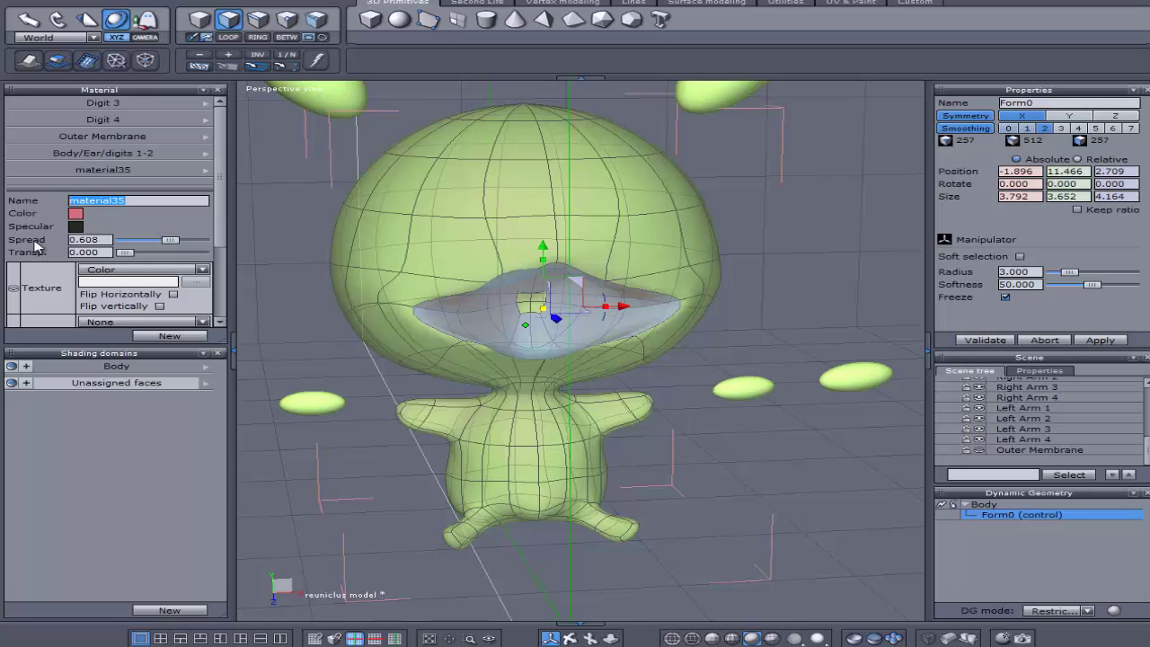
pyautogui.write('mouth')
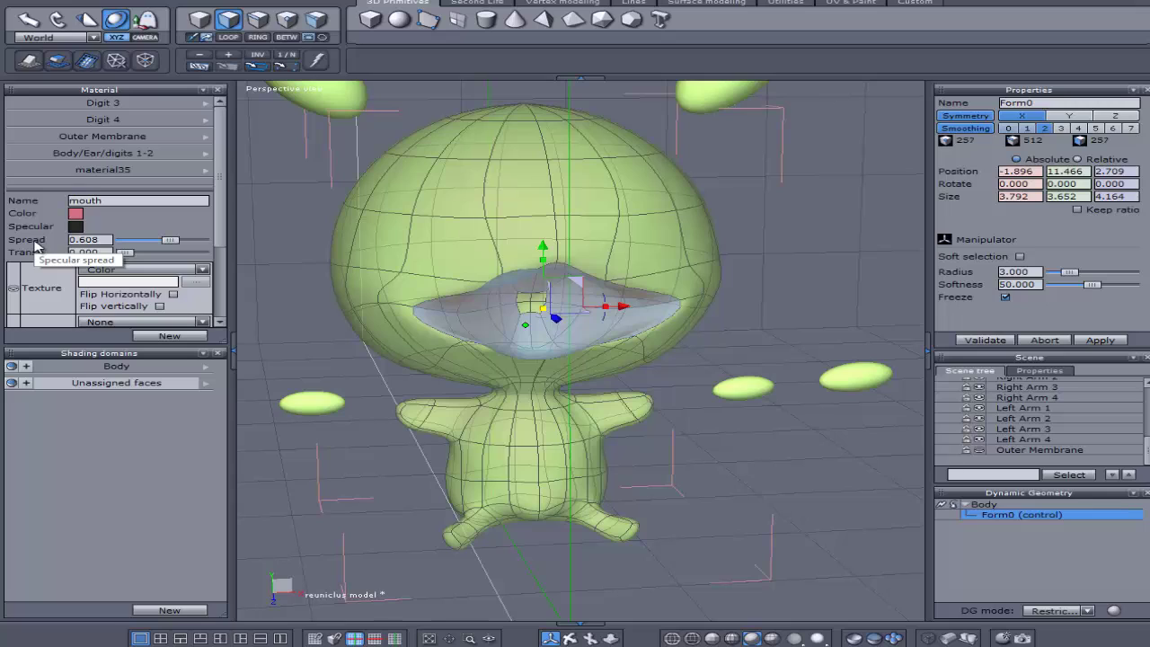
pyautogui.press('Return')
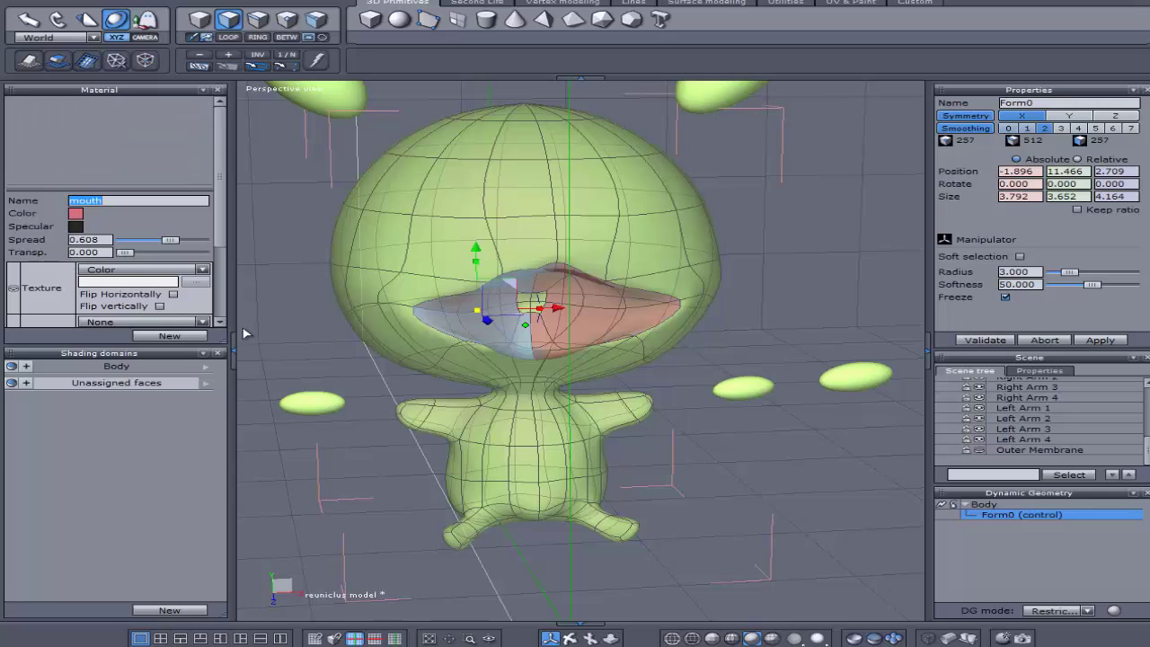
pyautogui.click(729, 416)
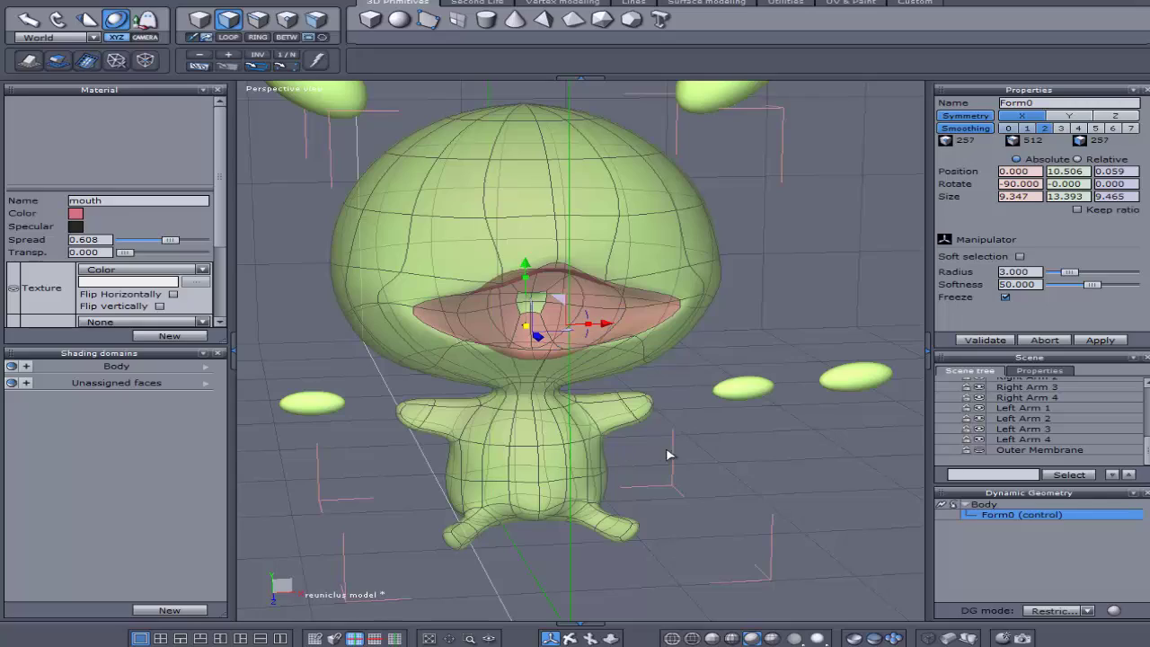
pyautogui.click(703, 462)
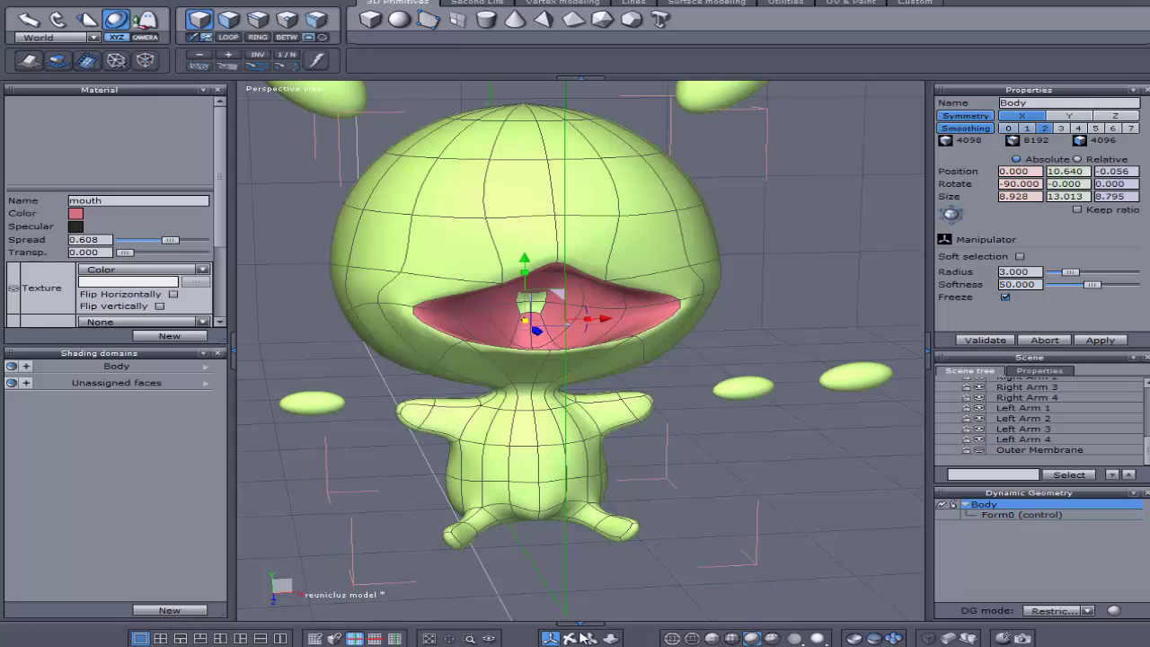
# - Consult reference picture 579 in Windows Photo Viewer to compare the mouth, and return to the model
pyautogui.moveTo(629, 521); pyautogui.dragTo(656, 525, button='right')
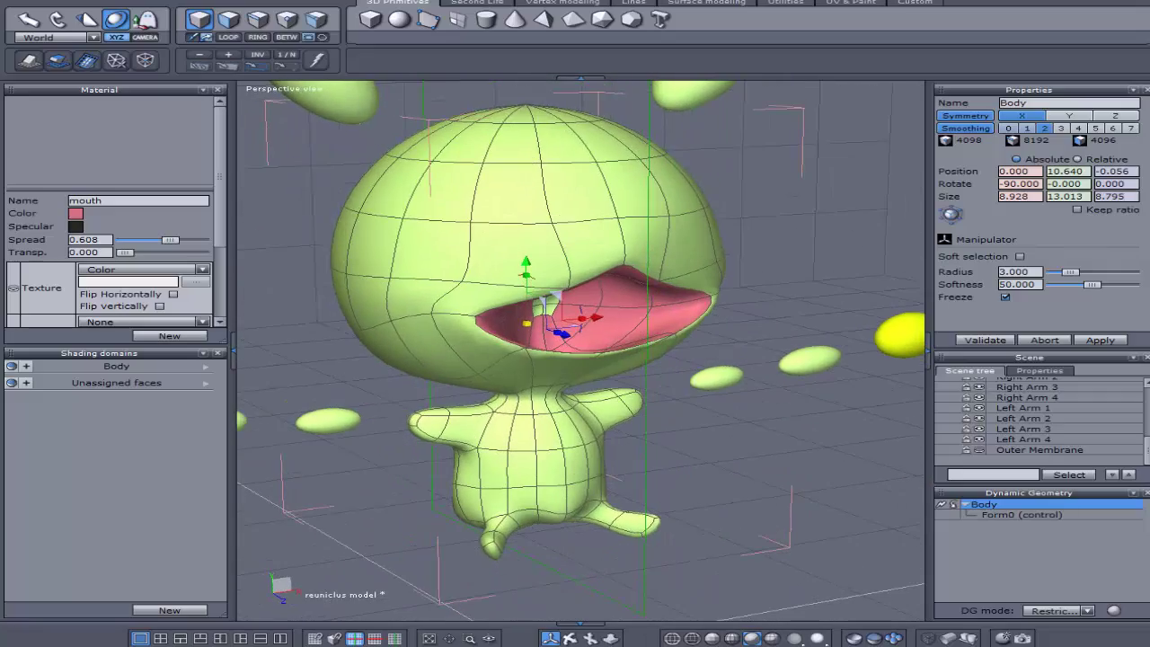
pyautogui.moveTo(603, 642)
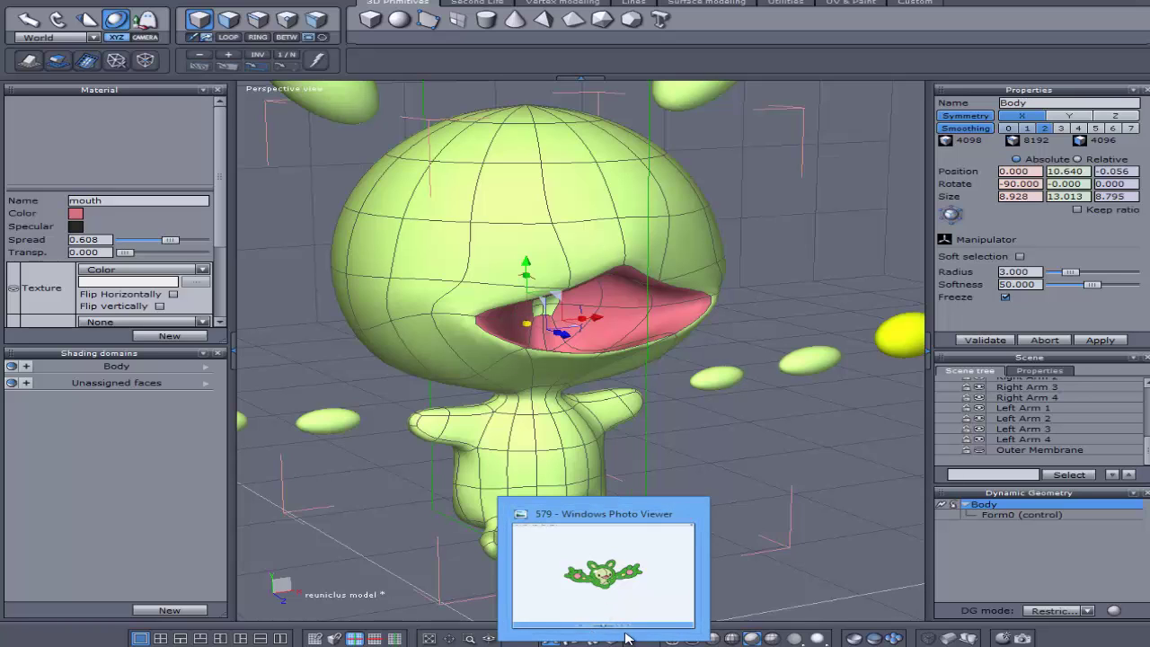
pyautogui.click(559, 643)
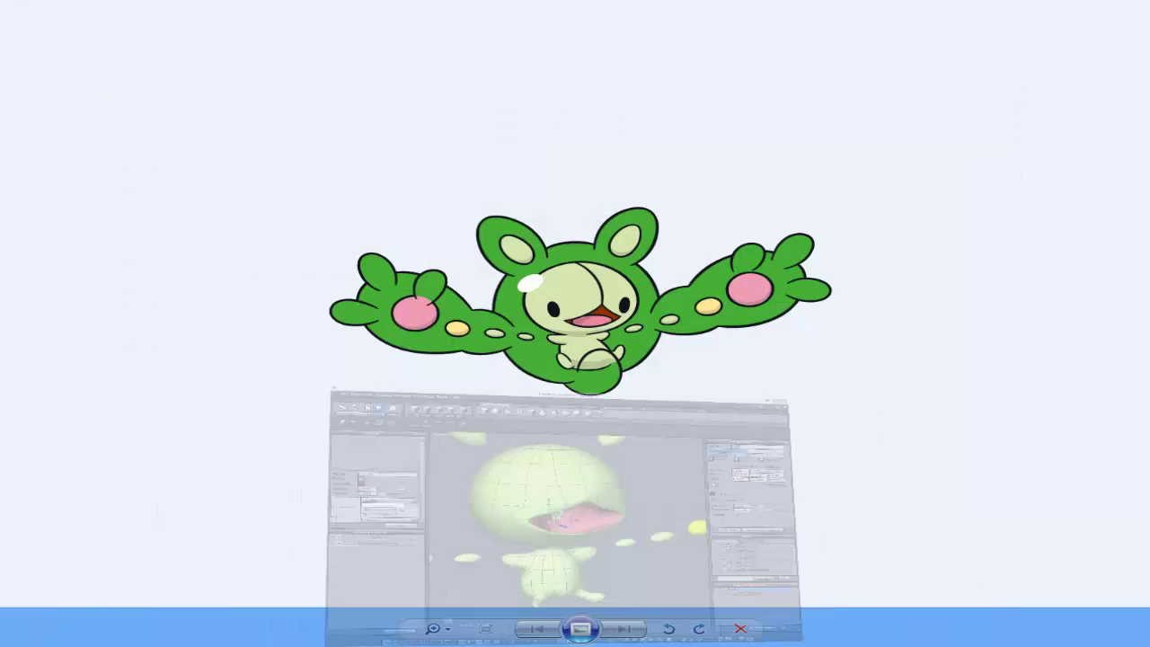
pyautogui.click(558, 642)
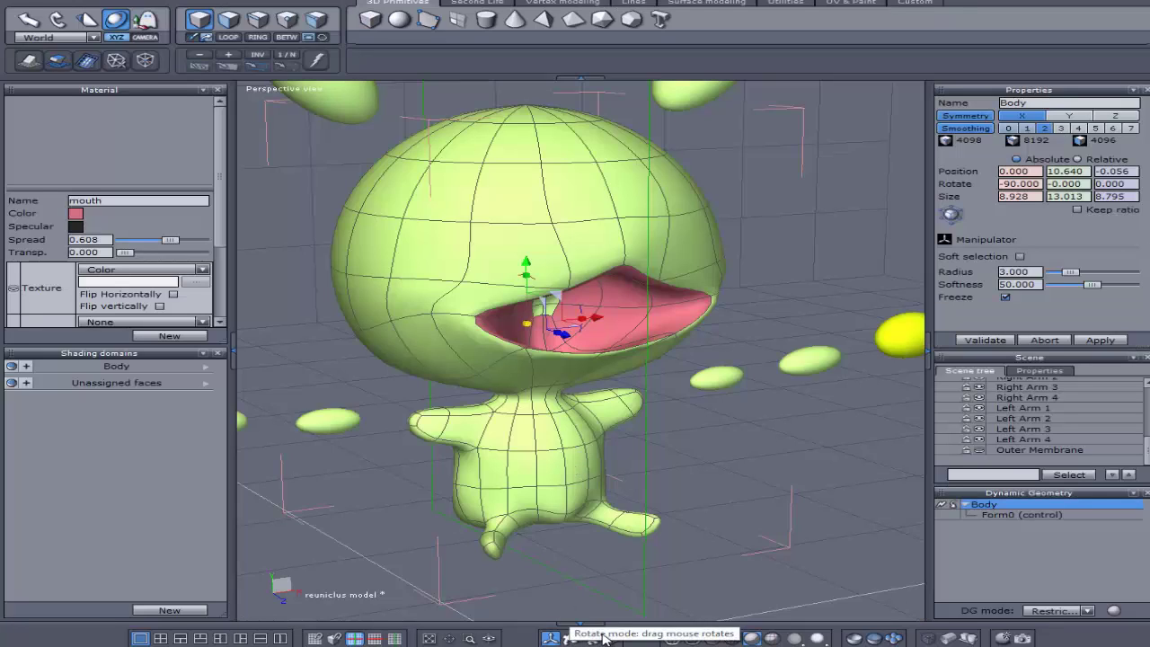
pyautogui.moveTo(550, 638); pyautogui.dragTo(592, 639)
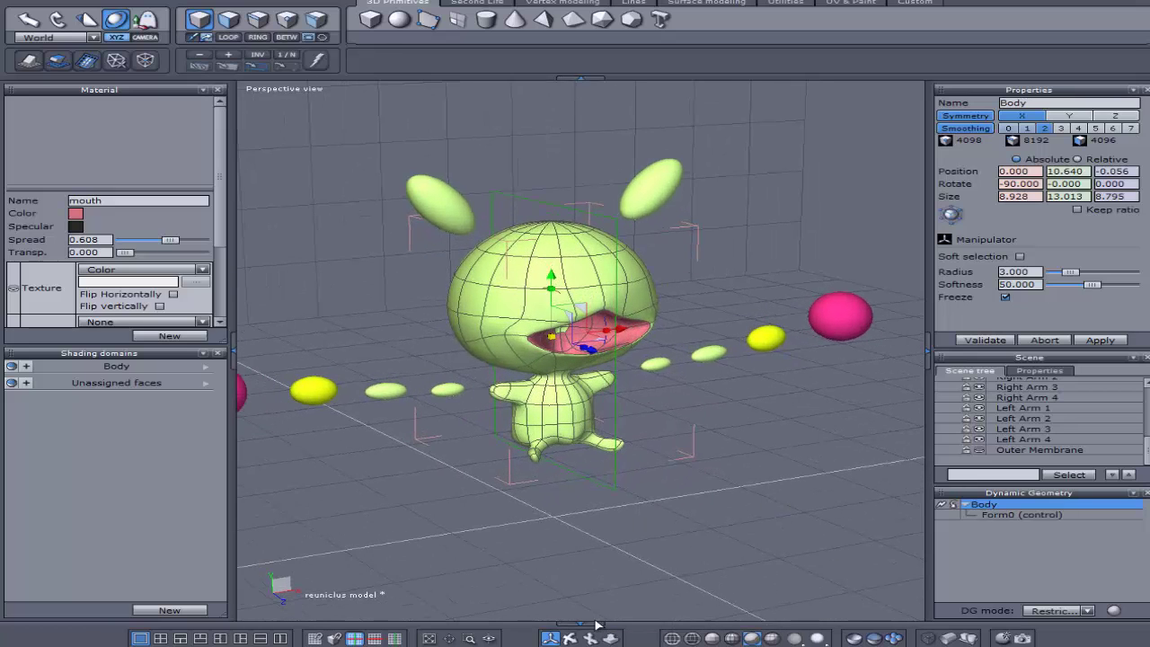
# - Select the four green throat faces at the back of the mouth on the body's control mesh
pyautogui.click(595, 509)
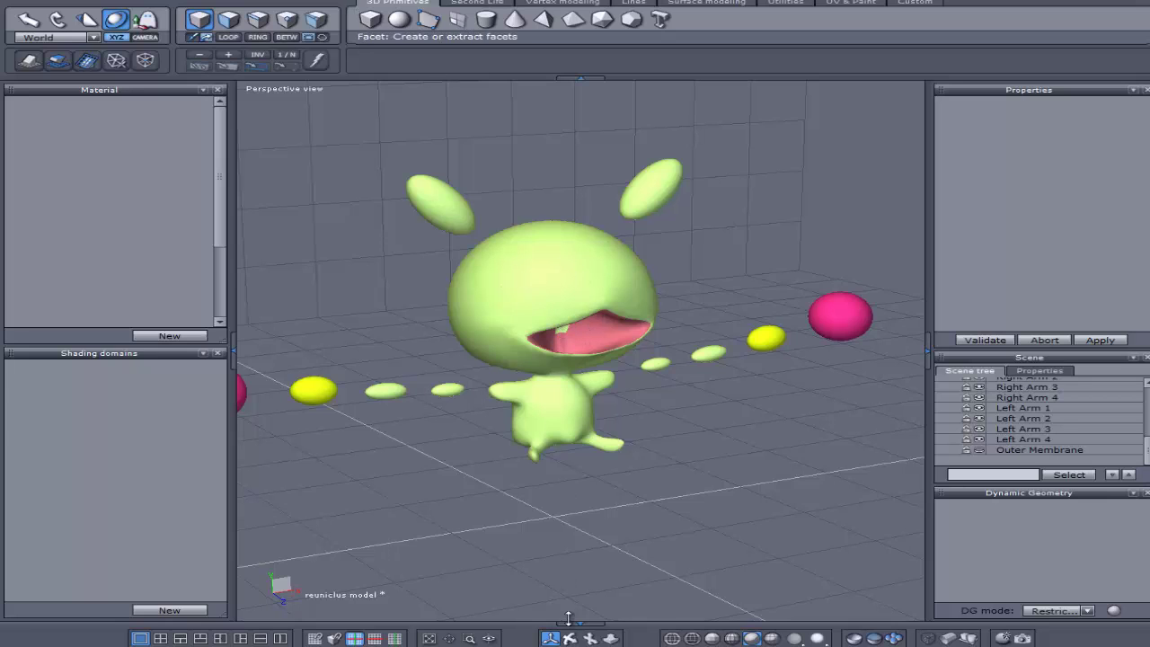
pyautogui.moveTo(550, 638); pyautogui.dragTo(574, 640)
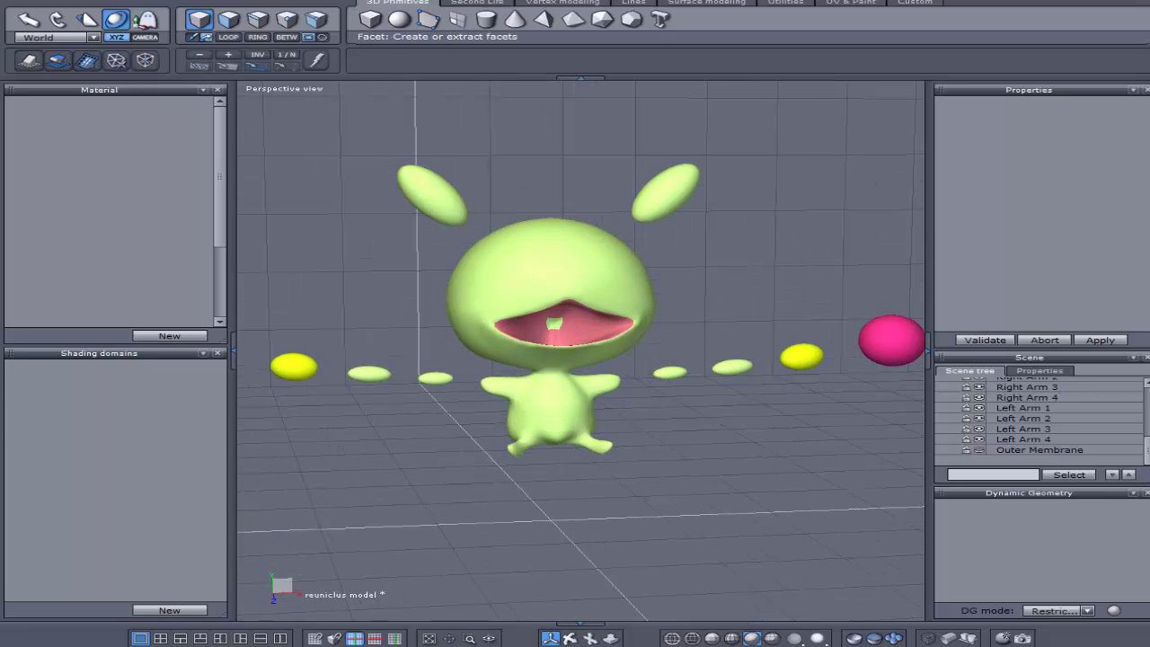
pyautogui.click(558, 328)
pyautogui.scroll(6, 550, 321)
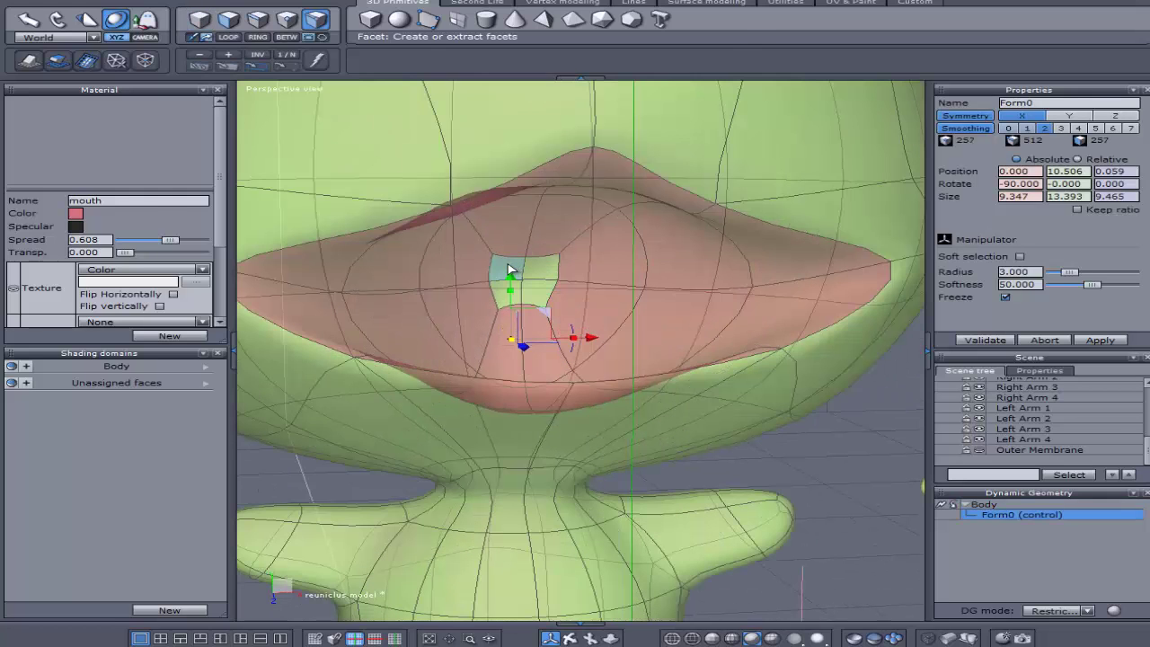
pyautogui.click(509, 270)
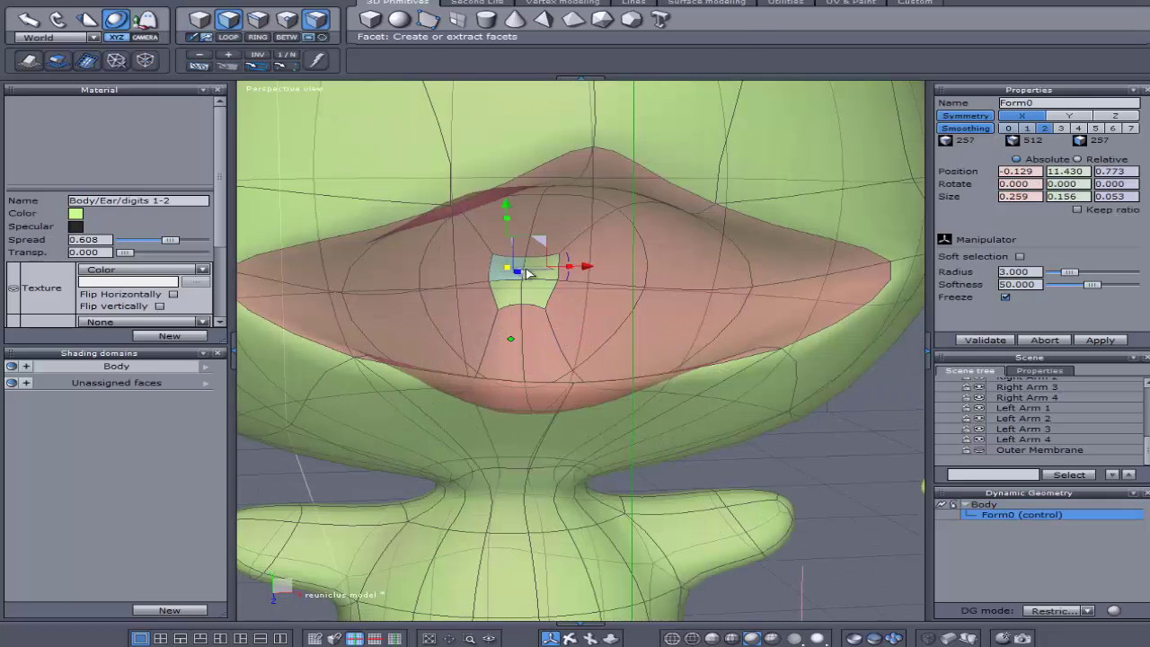
pyautogui.keyDown('shift'); pyautogui.click(516, 307); pyautogui.keyUp('shift')
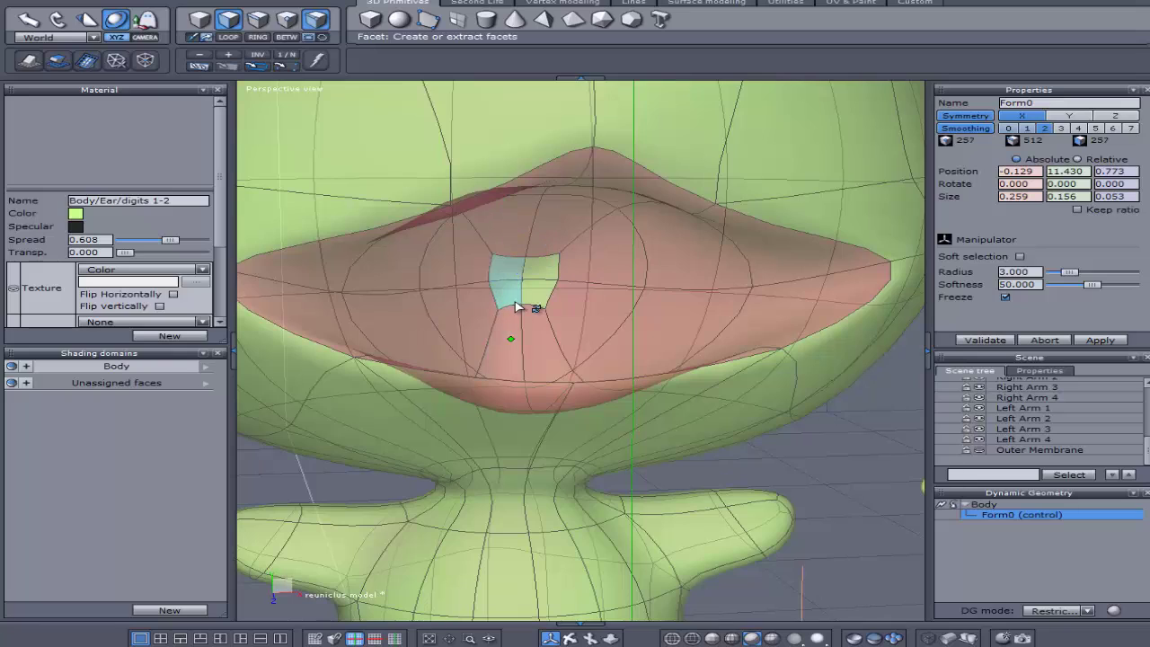
pyautogui.keyDown('shift'); pyautogui.click(531, 294); pyautogui.keyUp('shift')
pyautogui.keyDown('shift'); pyautogui.click(537, 271); pyautogui.keyUp('shift')
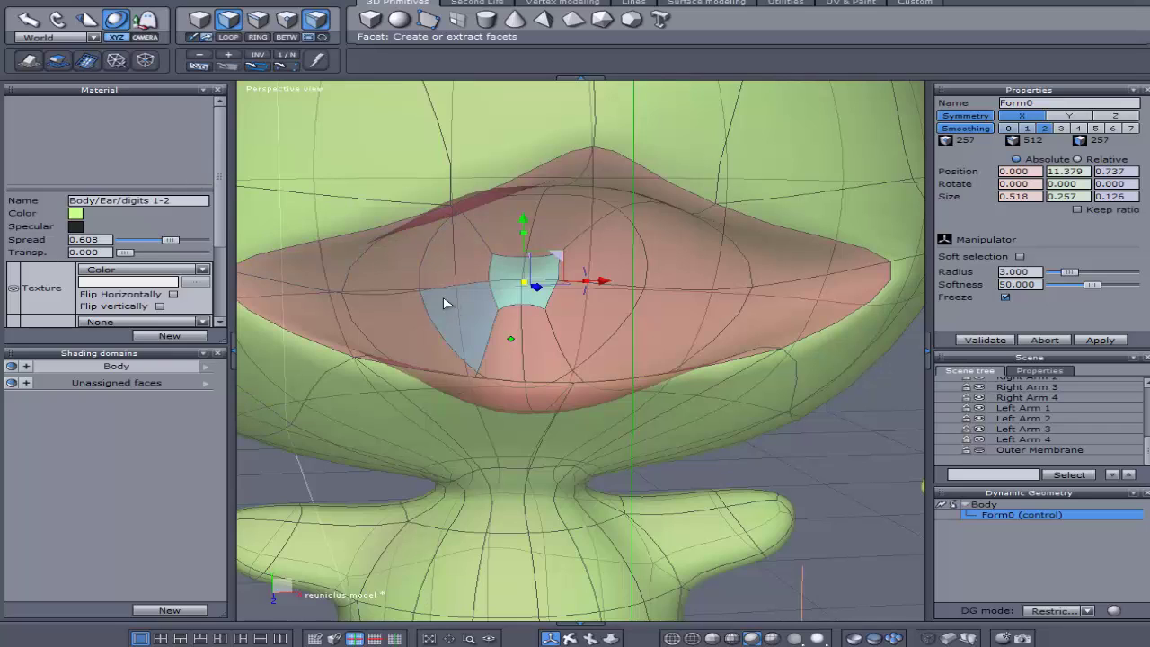
# - Create a new shading domain from the selected throat faces and rename it "mouth"
pyautogui.click(206, 385)
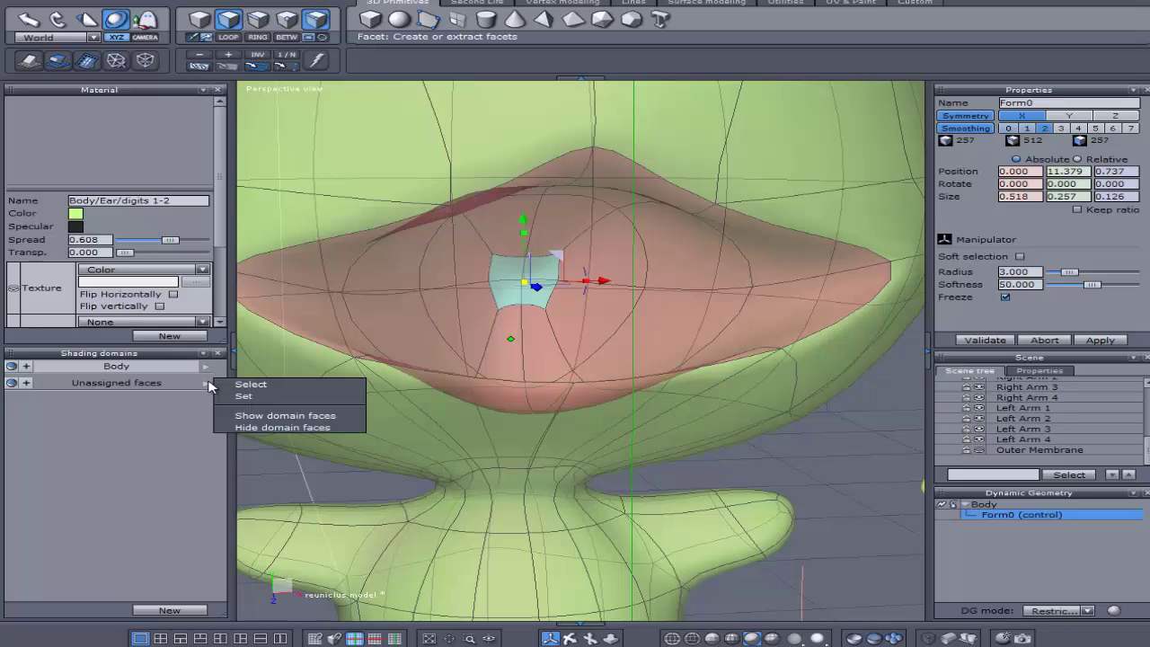
pyautogui.click(180, 611)
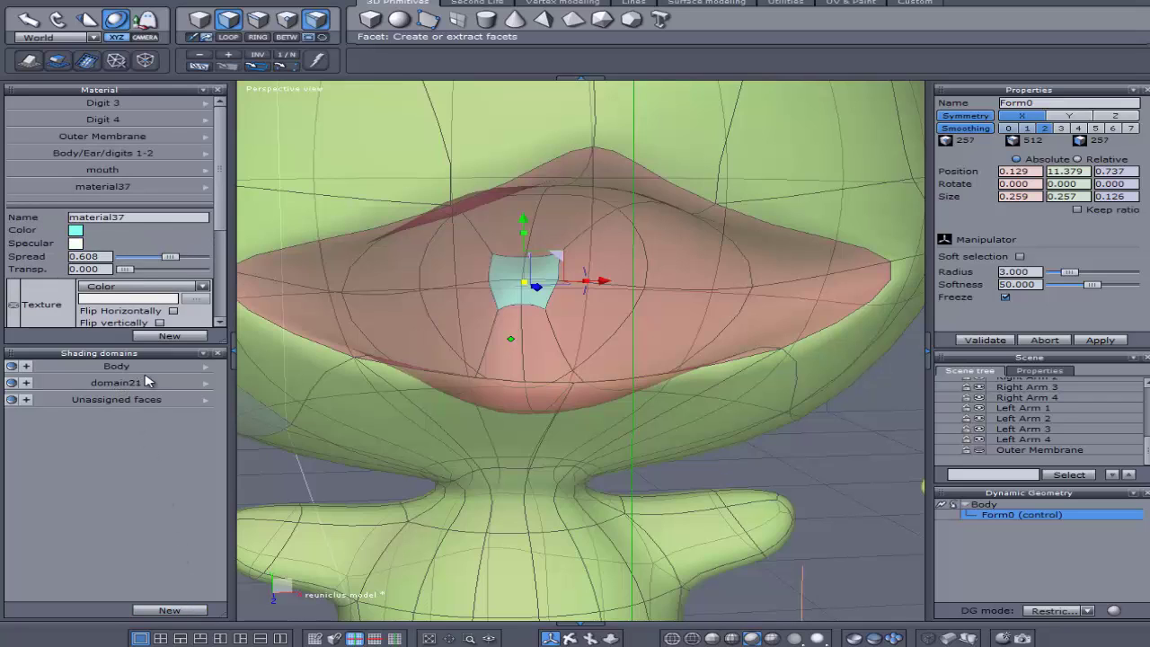
pyautogui.click(206, 387)
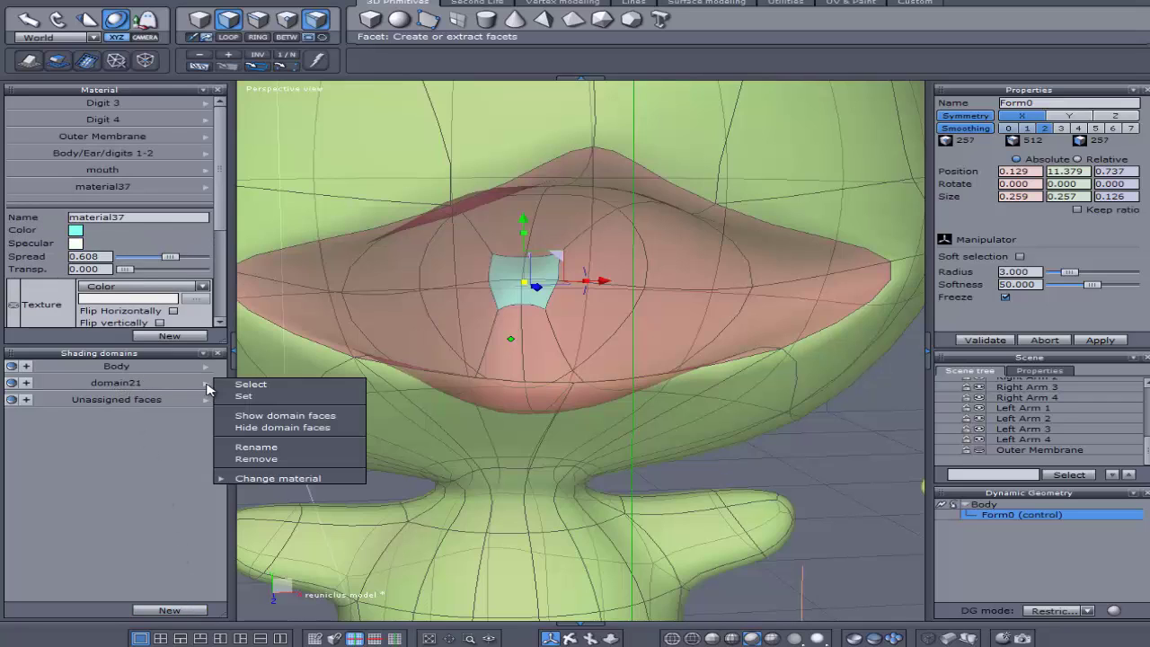
pyautogui.click(251, 446)
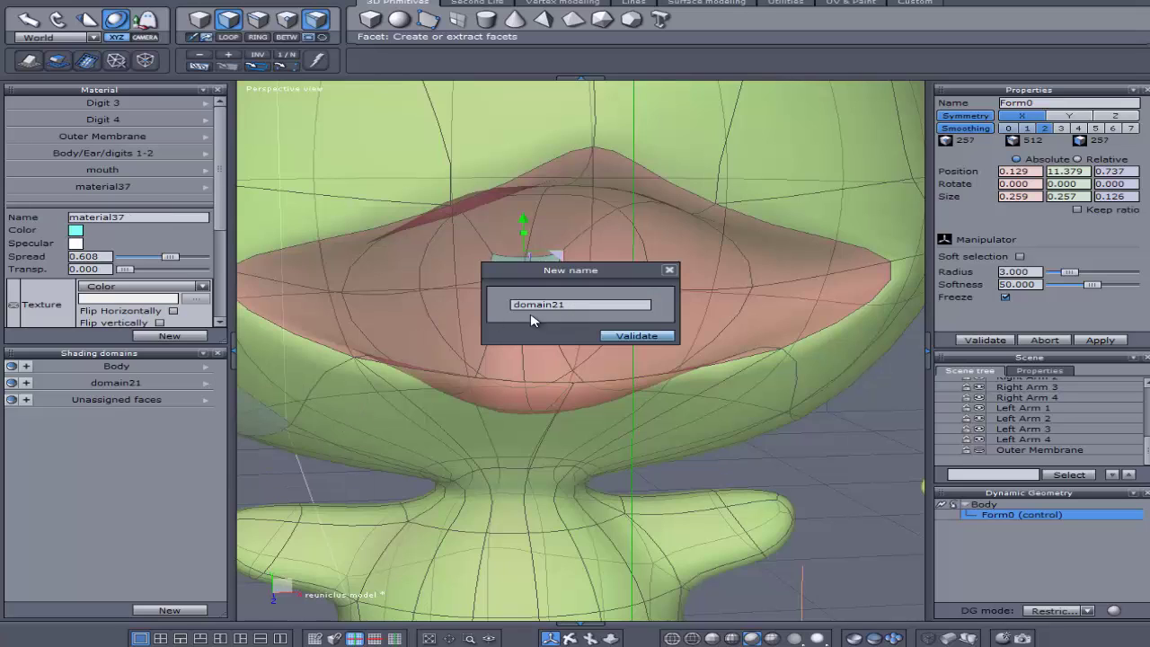
pyautogui.doubleClick(555, 304)
pyautogui.write('mouth')
pyautogui.click(634, 337)
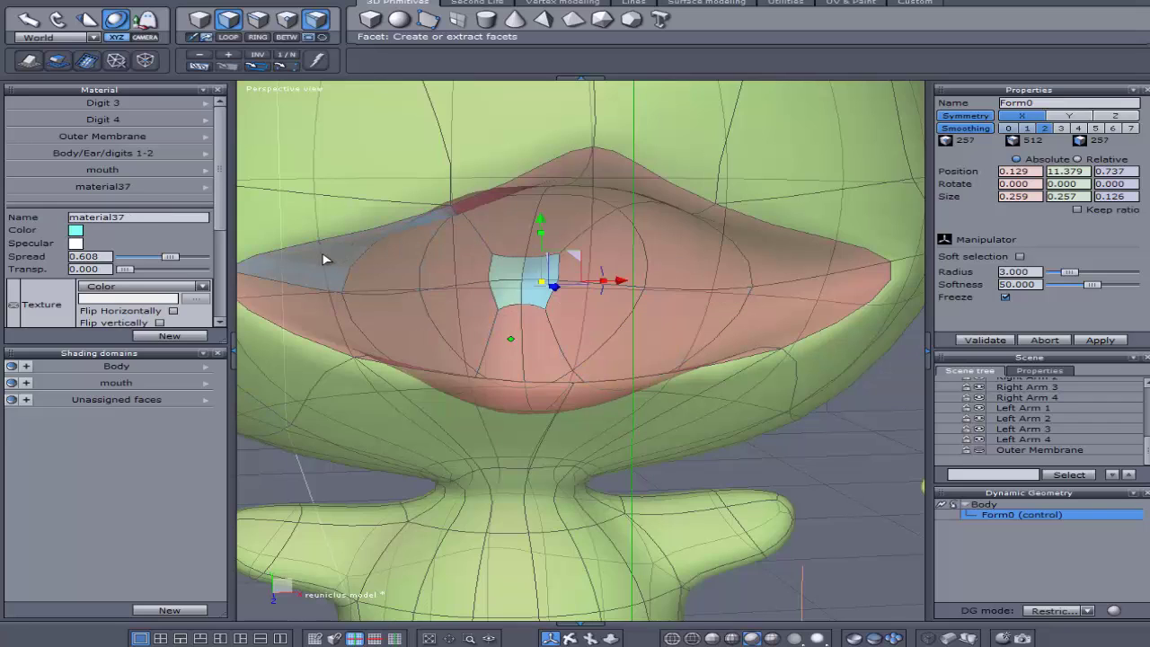
# - Move the faces of the Unassigned faces domain into the mouth domain and apply the mouth material to them
pyautogui.rightClick(205, 385)
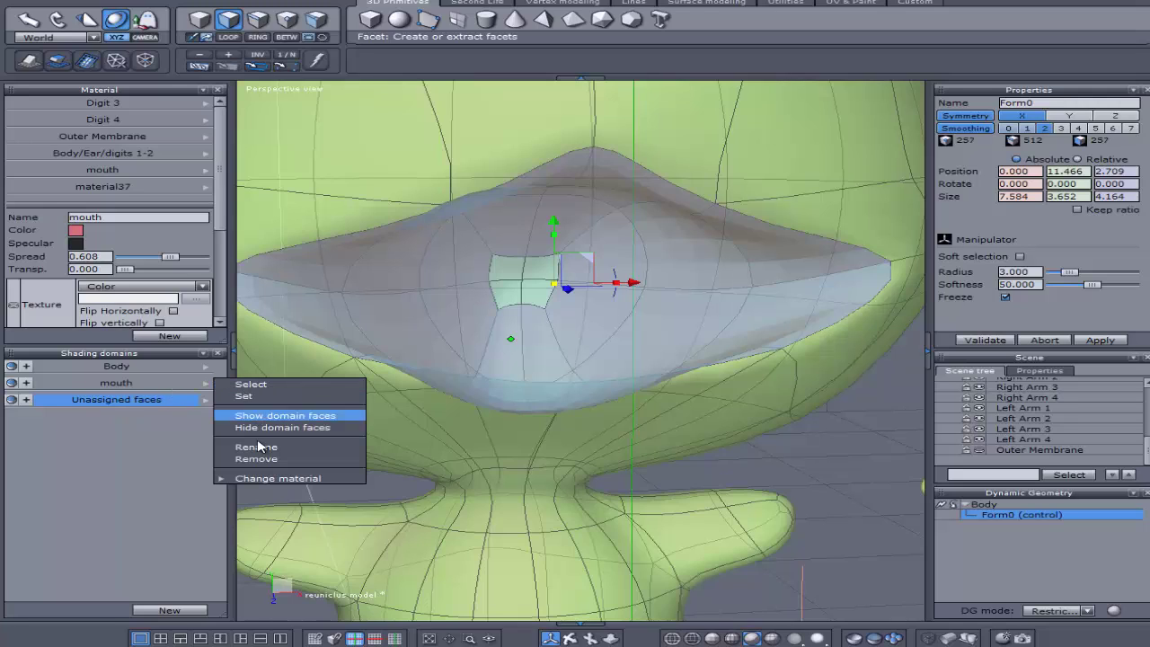
pyautogui.click(269, 415)
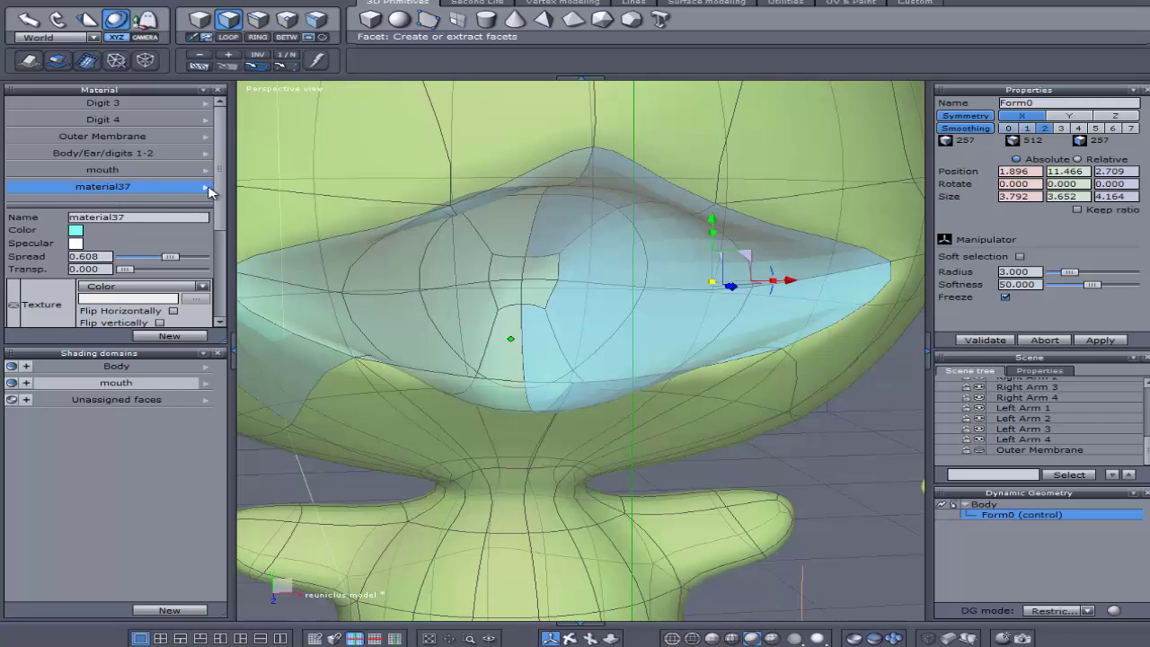
pyautogui.click(207, 189)
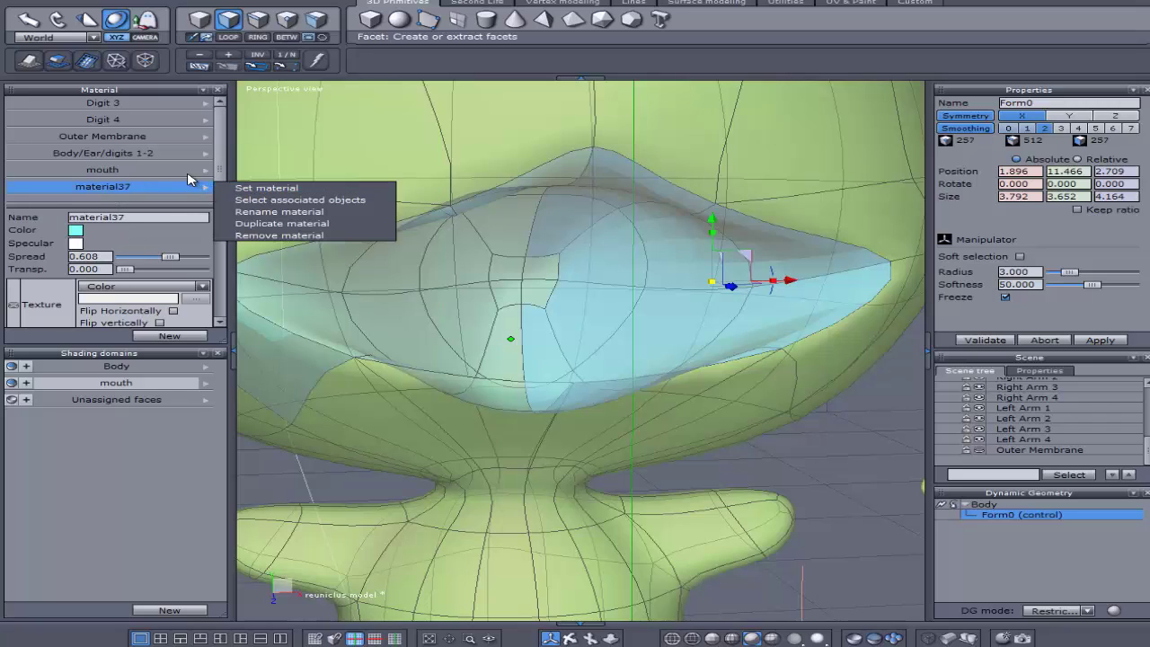
pyautogui.click(147, 173)
pyautogui.click(207, 174)
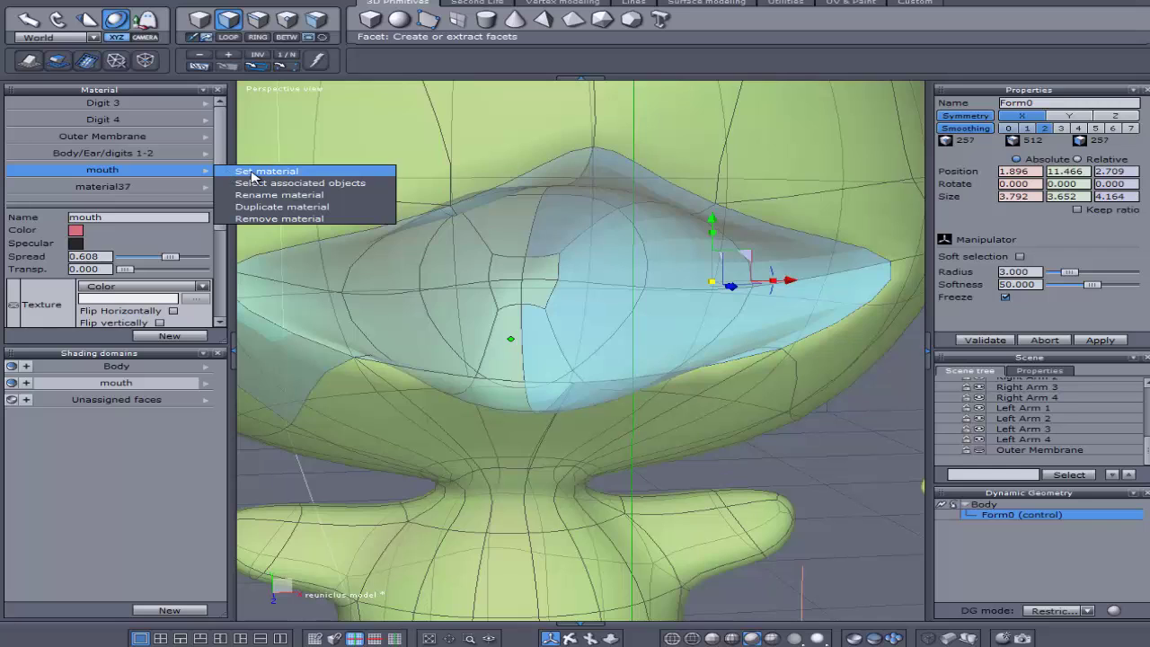
pyautogui.click(257, 177)
pyautogui.click(821, 465)
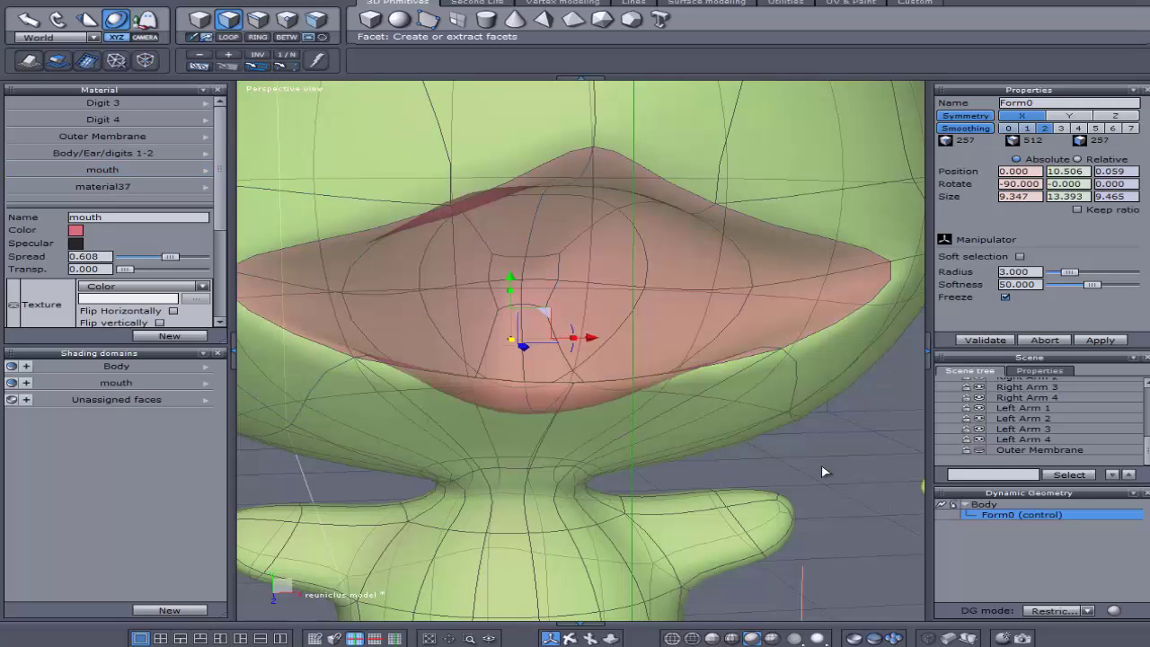
# - Create a sphere about 1.78 in diameter with 9 points beside the head, at eye height
pyautogui.scroll(-5, 564, 494)
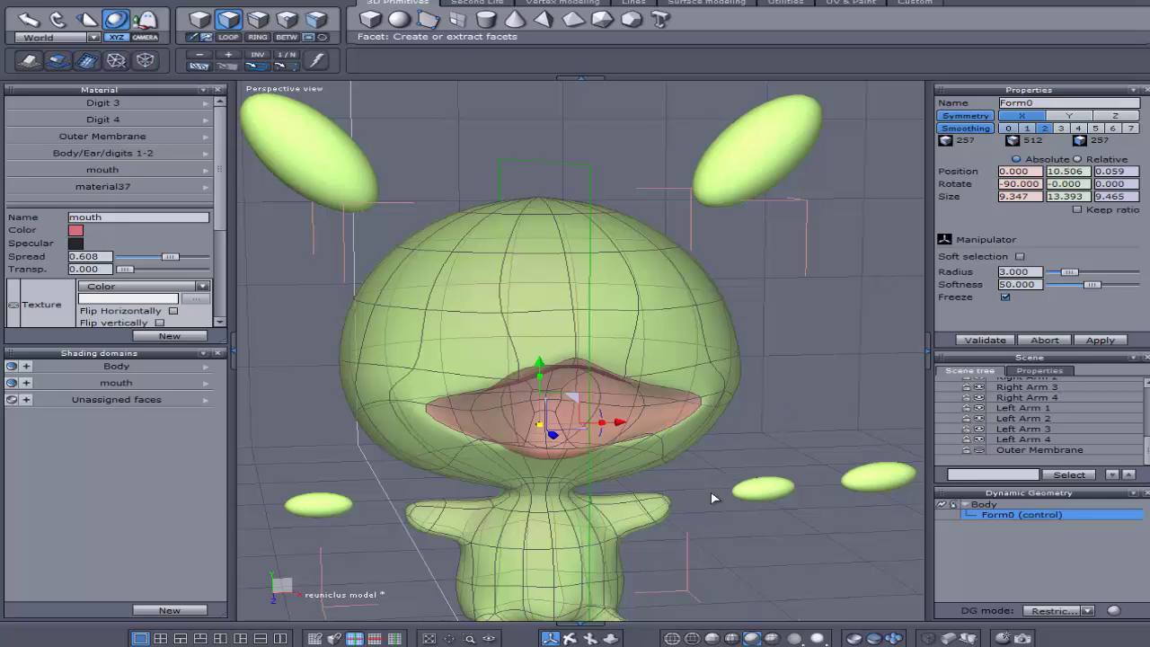
pyautogui.click(736, 427)
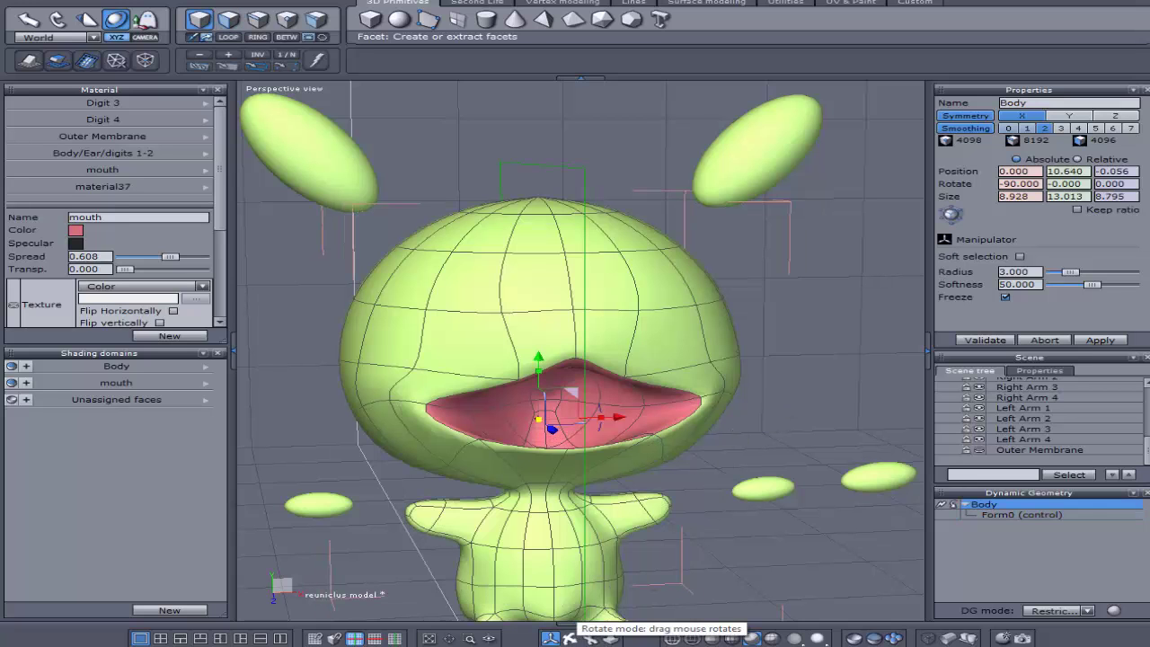
pyautogui.press('3')
pyautogui.moveTo(575, 620); pyautogui.dragTo(719, 635, button='middle')
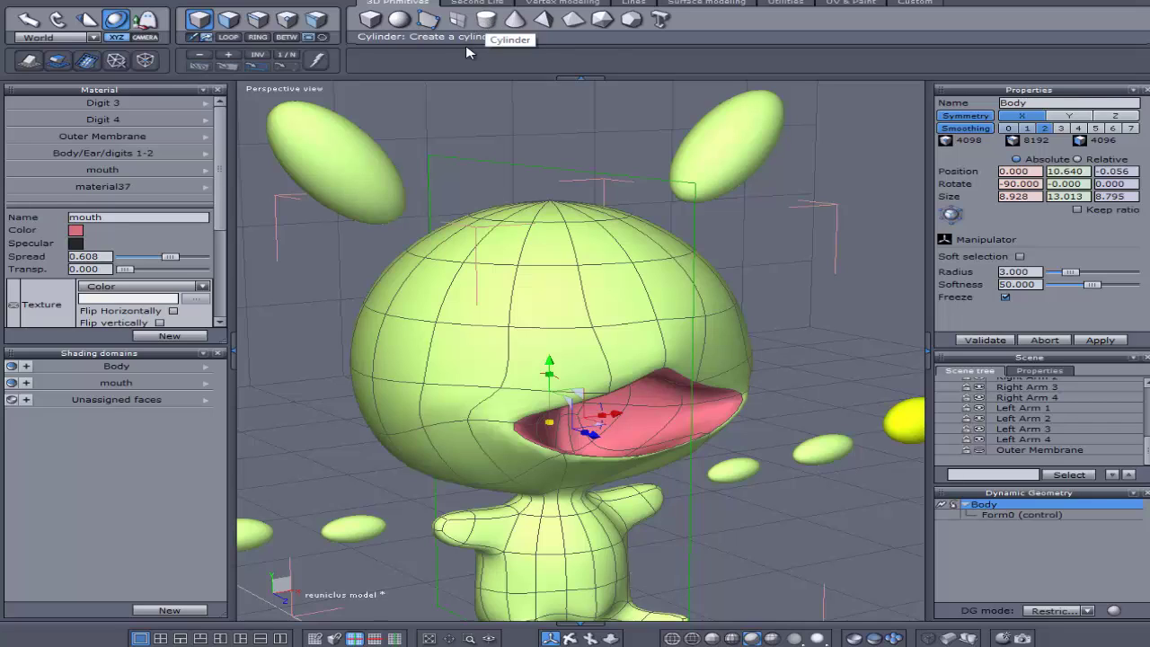
pyautogui.click(400, 20)
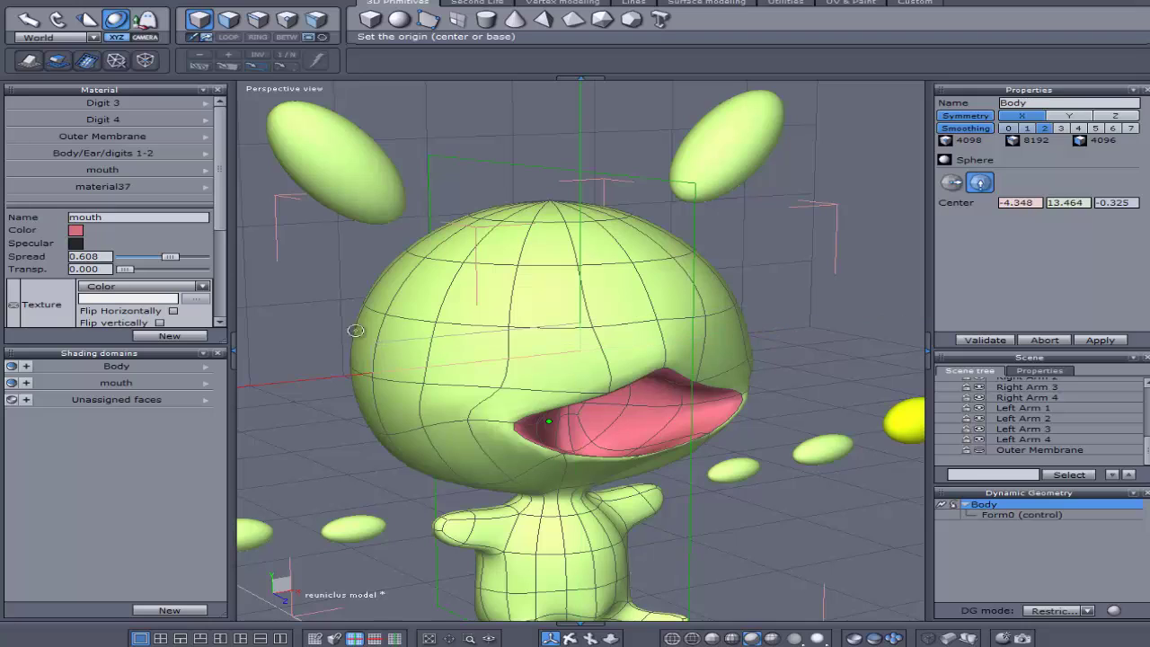
pyautogui.moveTo(281, 351)
pyautogui.mouseDown()
pyautogui.moveTo(331, 376)
pyautogui.moveTo(320, 387)
pyautogui.mouseUp()
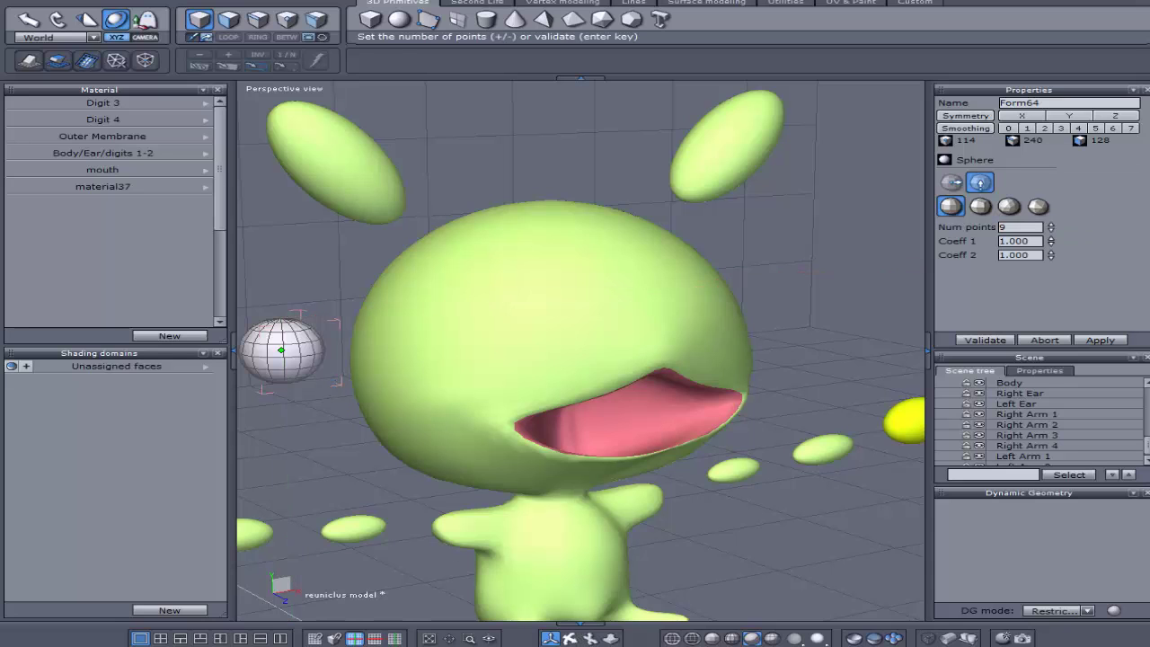
pyautogui.moveTo(575, 359); pyautogui.dragTo(683, 363, button='middle')
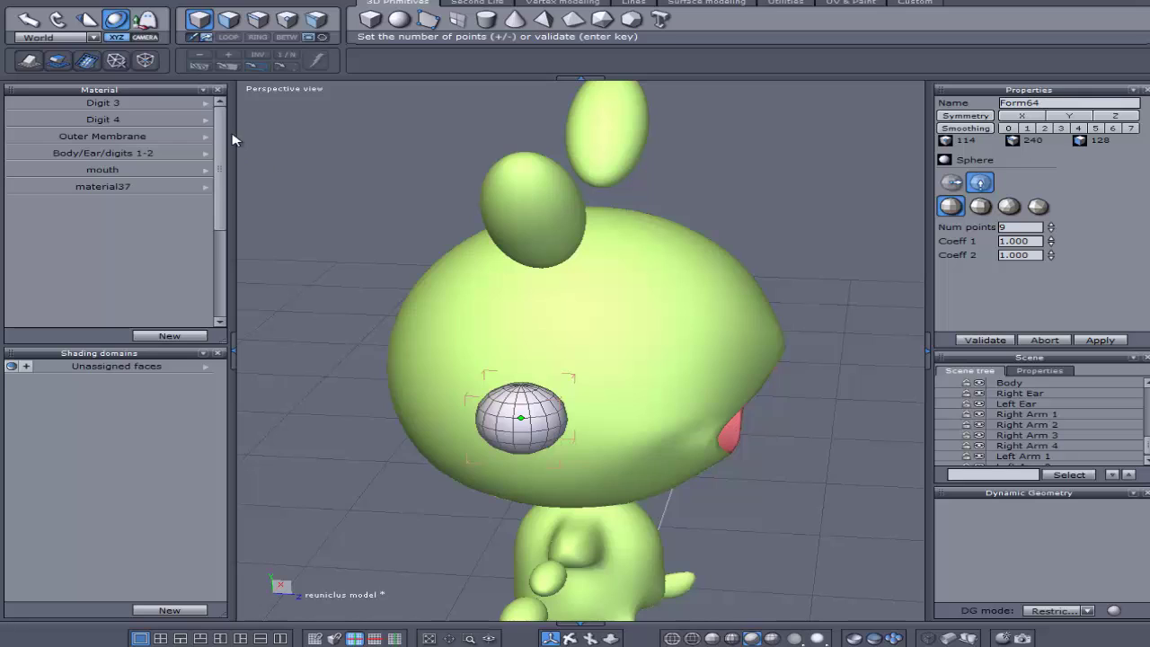
pyautogui.click(315, 20)
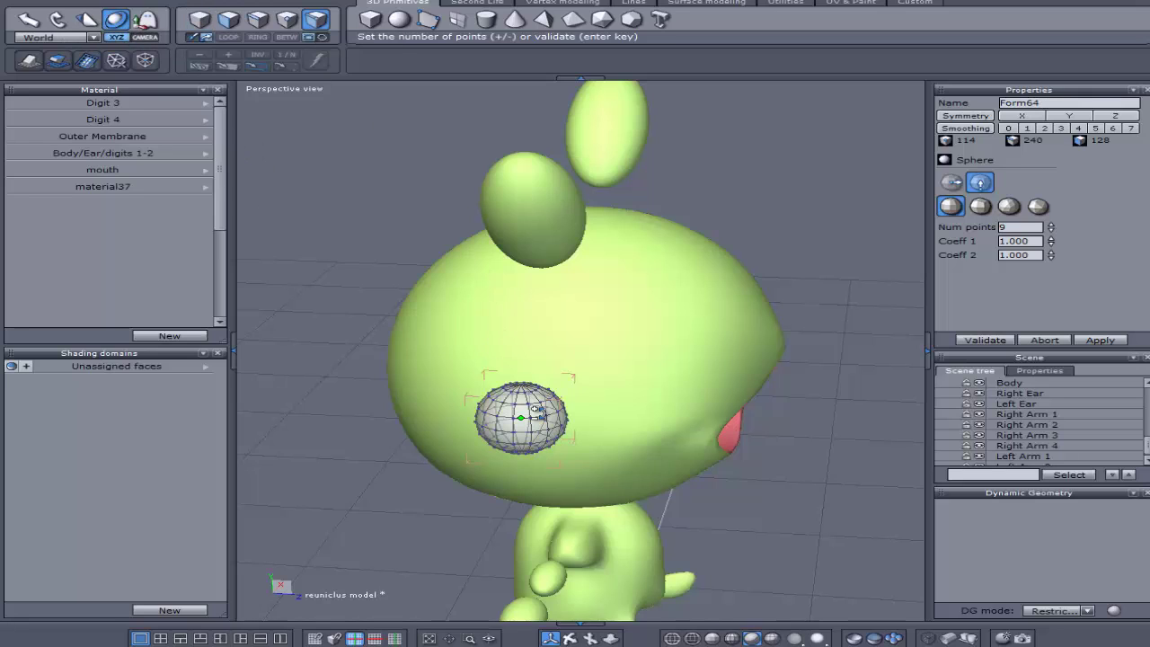
pyautogui.click(984, 339)
# - Flatten the sphere to about 0.28 deep along Z and narrow it to about 0.87 wide along X
pyautogui.moveTo(611, 426); pyautogui.dragTo(557, 424)
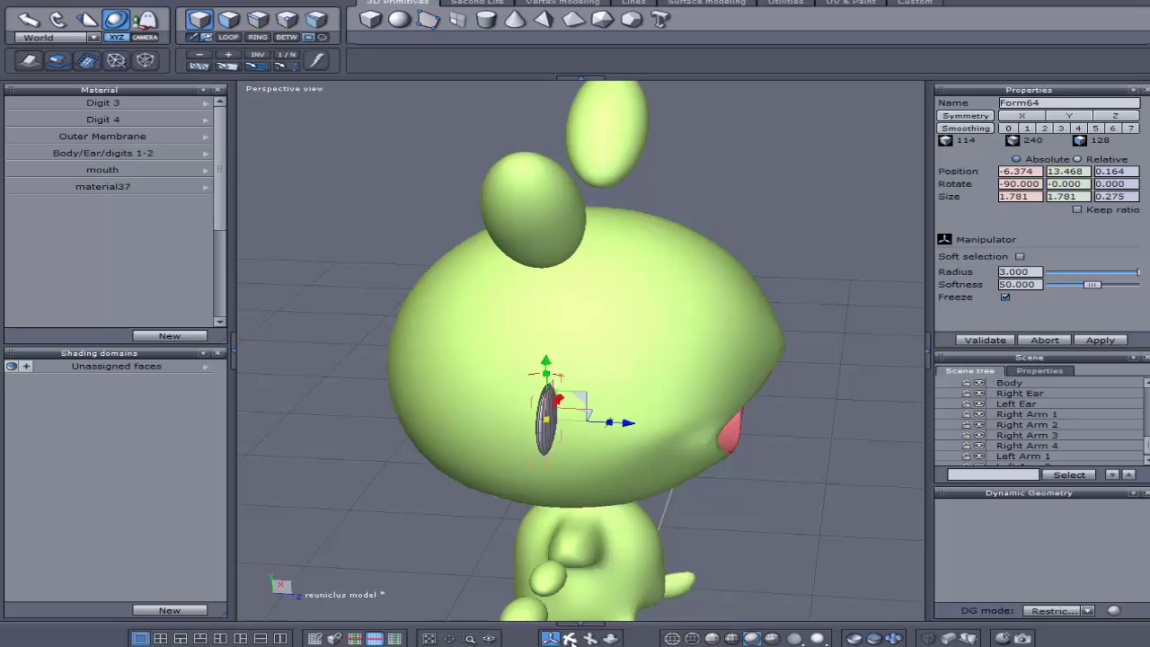
pyautogui.moveTo(570, 636); pyautogui.dragTo(440, 632, button='right')
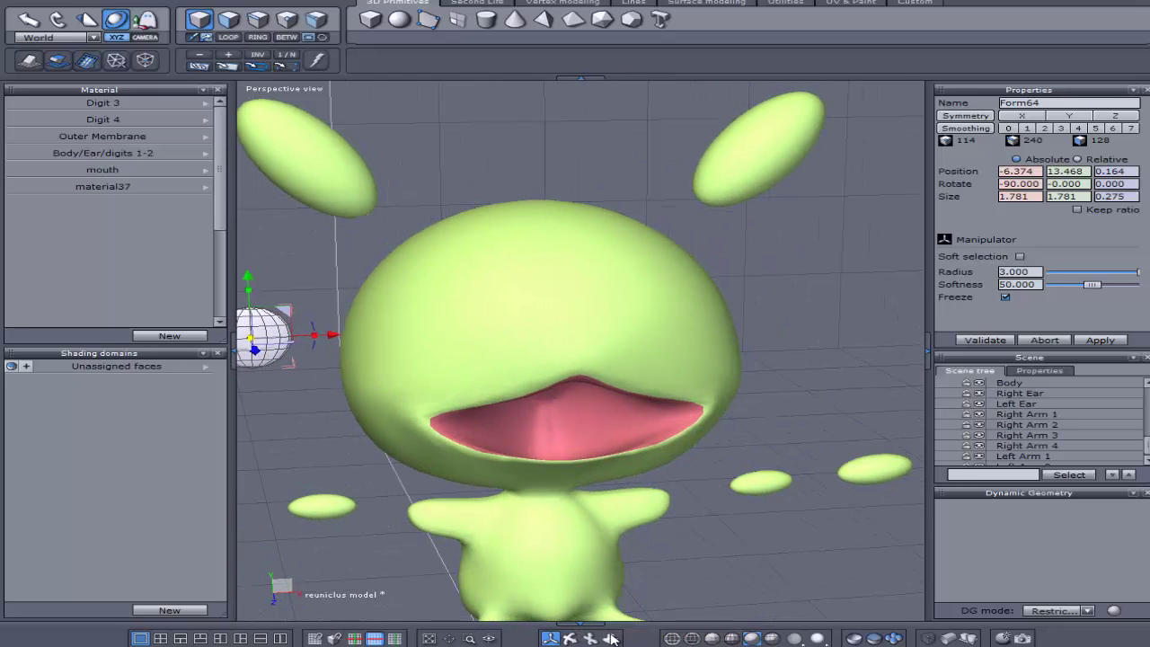
pyautogui.moveTo(590, 638); pyautogui.dragTo(431, 373, button='right')
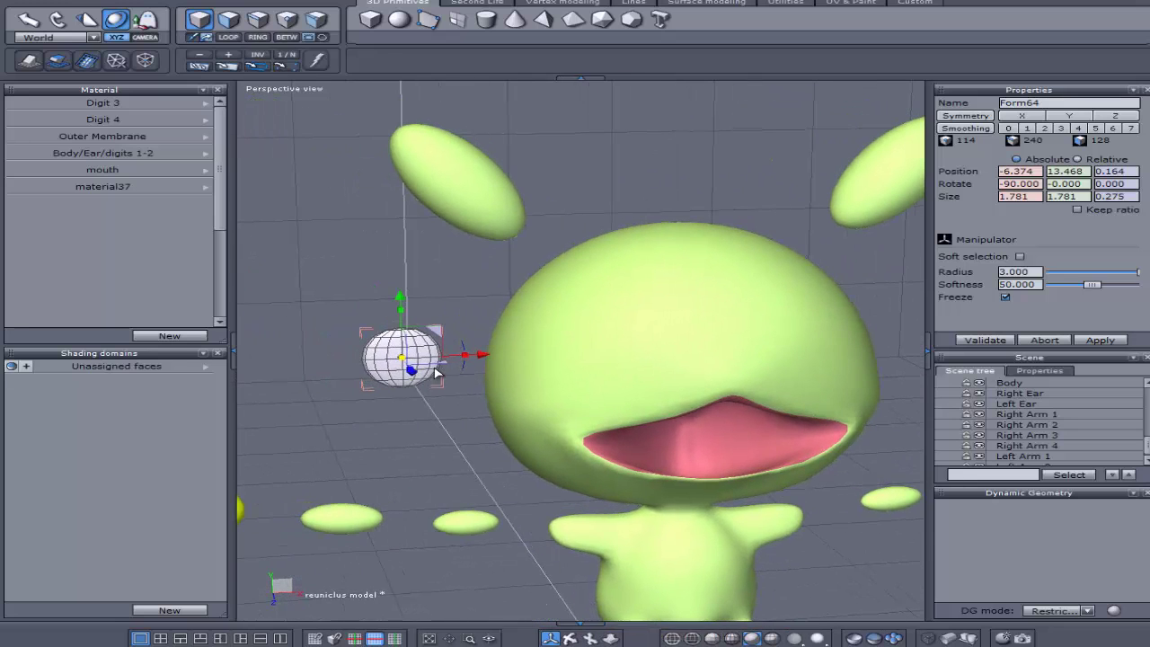
pyautogui.moveTo(479, 357); pyautogui.dragTo(438, 364)
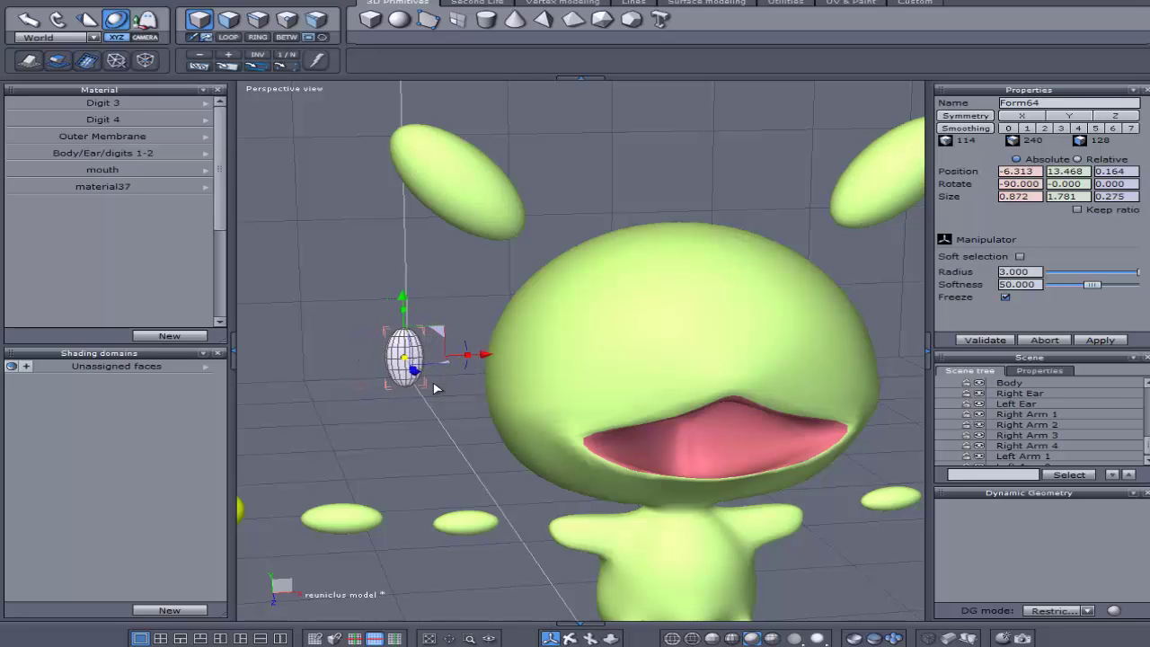
# - Create a new shading domain from the flattened sphere's unassigned faces and rename it "Eyes"
pyautogui.click(126, 374)
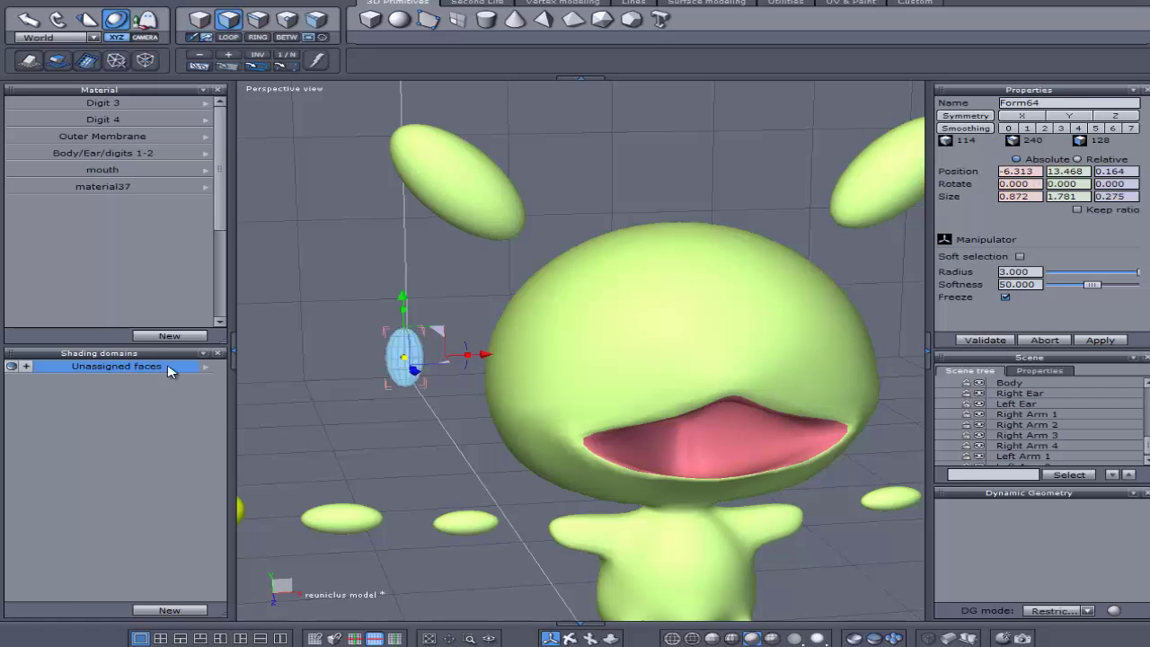
pyautogui.click(180, 611)
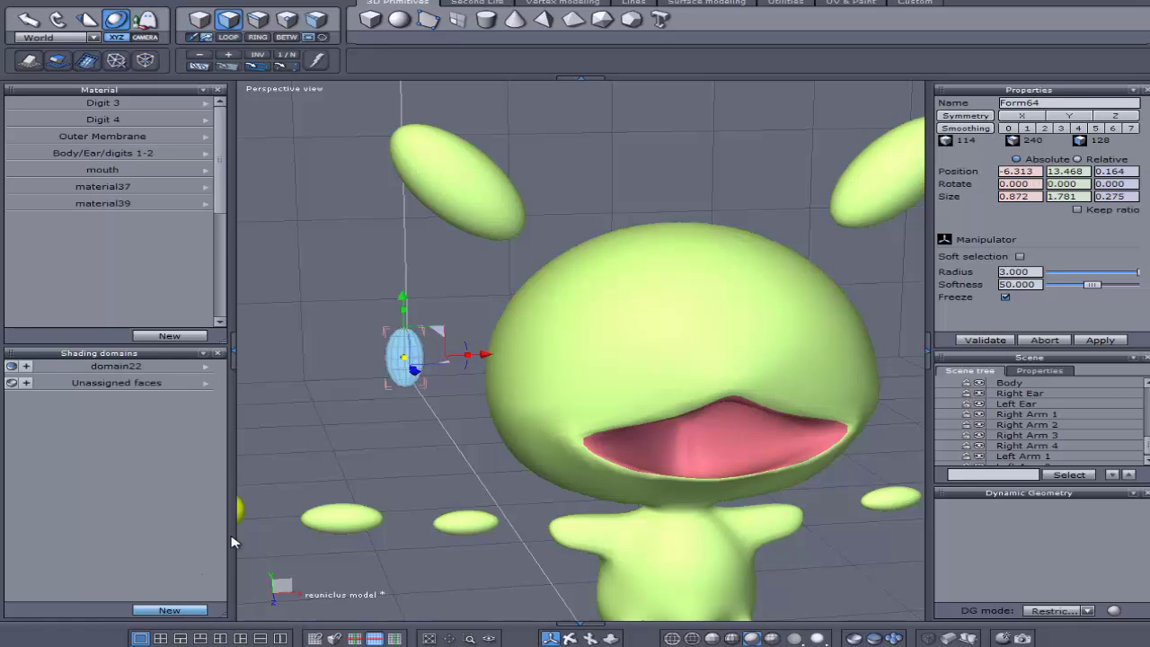
pyautogui.click(211, 375)
pyautogui.click(297, 427)
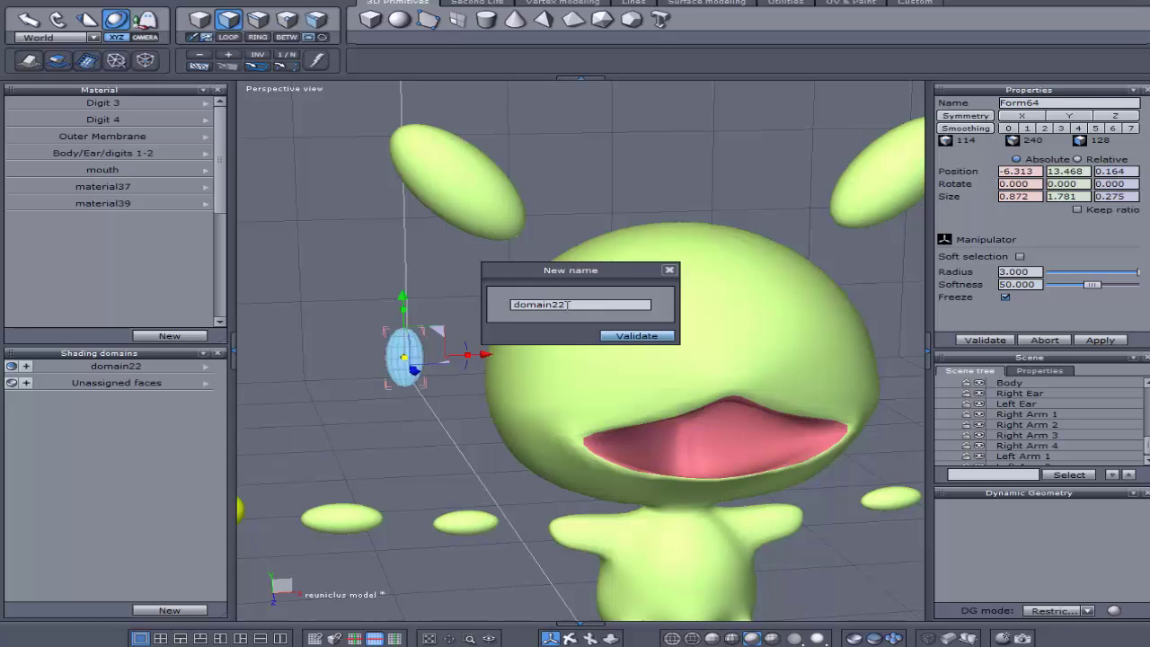
pyautogui.moveTo(567, 305); pyautogui.dragTo(451, 348)
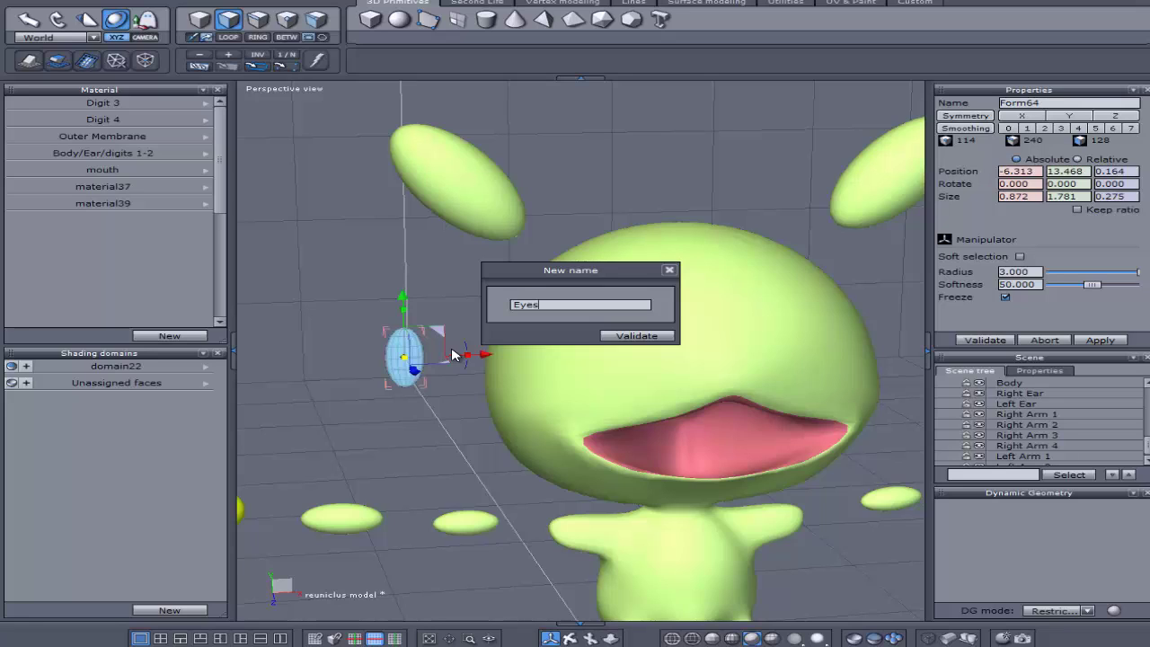
pyautogui.click(638, 335)
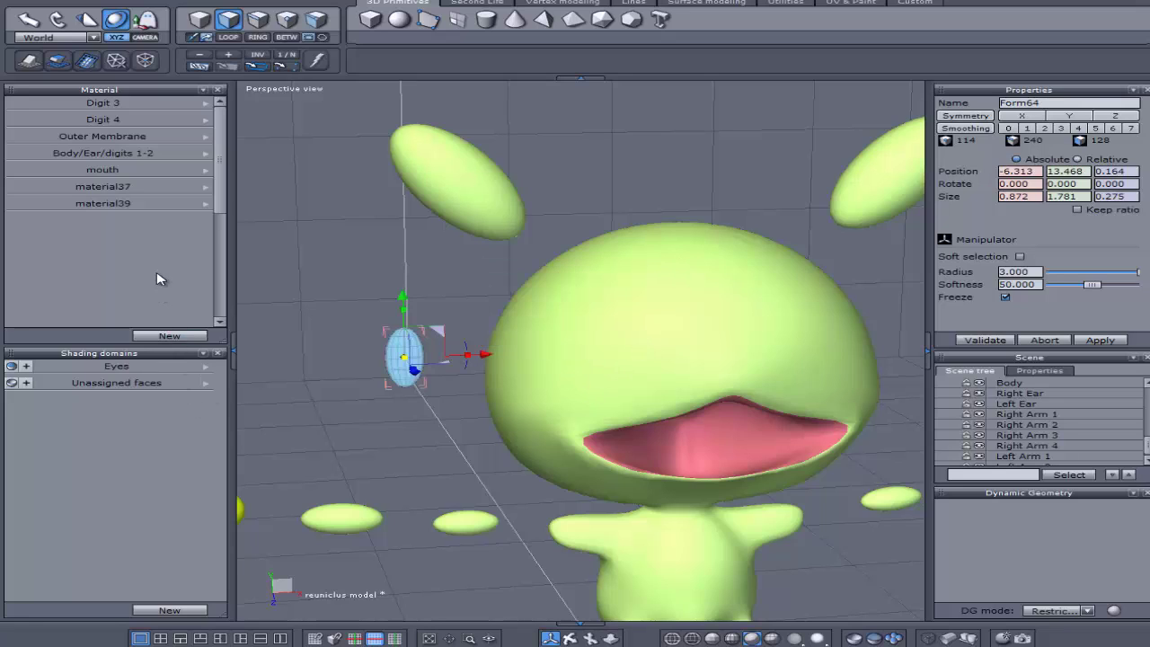
# - Change the color of material37 to black and apply that material to the eye's faces
pyautogui.click(120, 187)
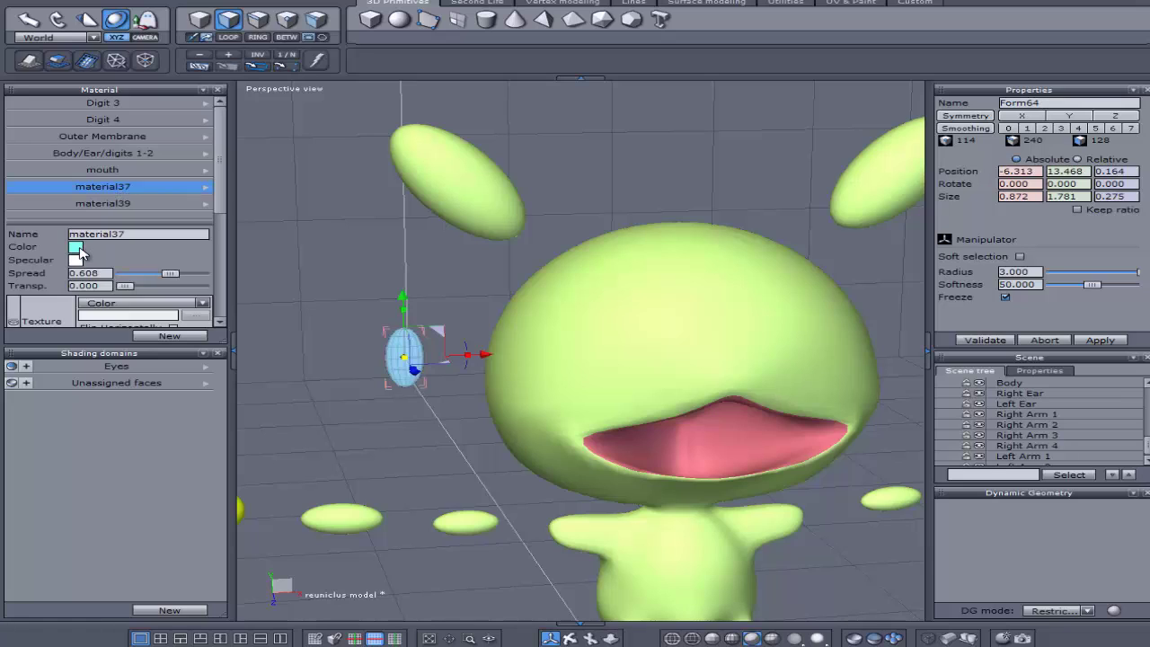
pyautogui.click(77, 248)
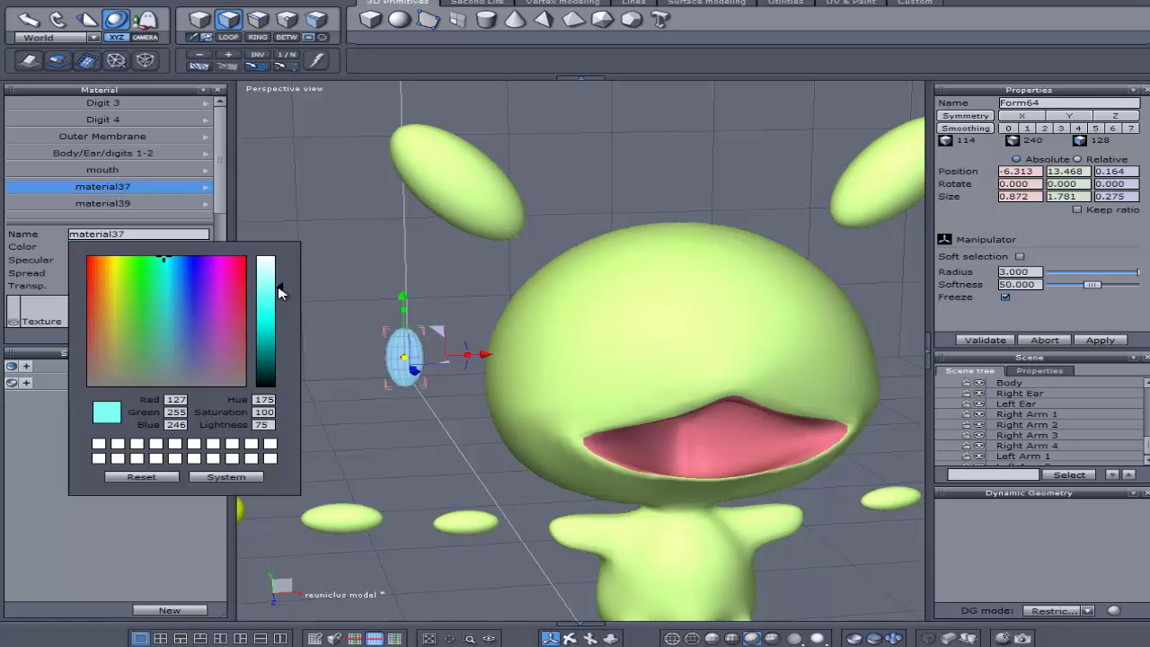
pyautogui.moveTo(279, 290); pyautogui.dragTo(279, 339)
pyautogui.moveTo(279, 388); pyautogui.dragTo(280, 393)
pyautogui.click(207, 187)
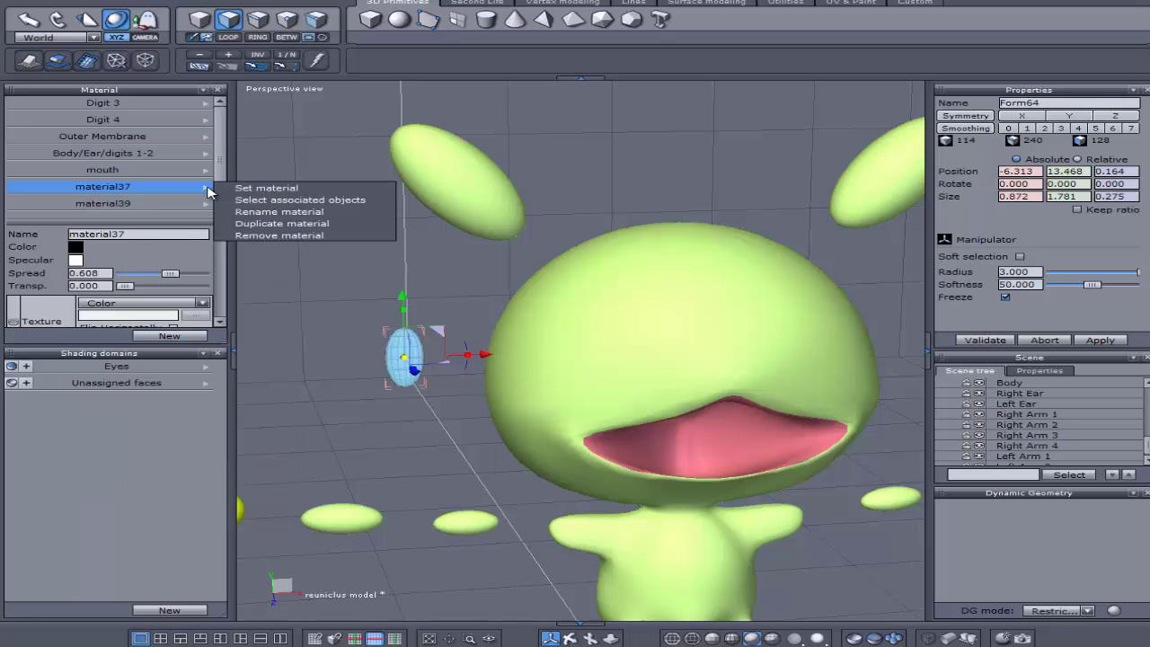
pyautogui.click(260, 189)
pyautogui.click(353, 413)
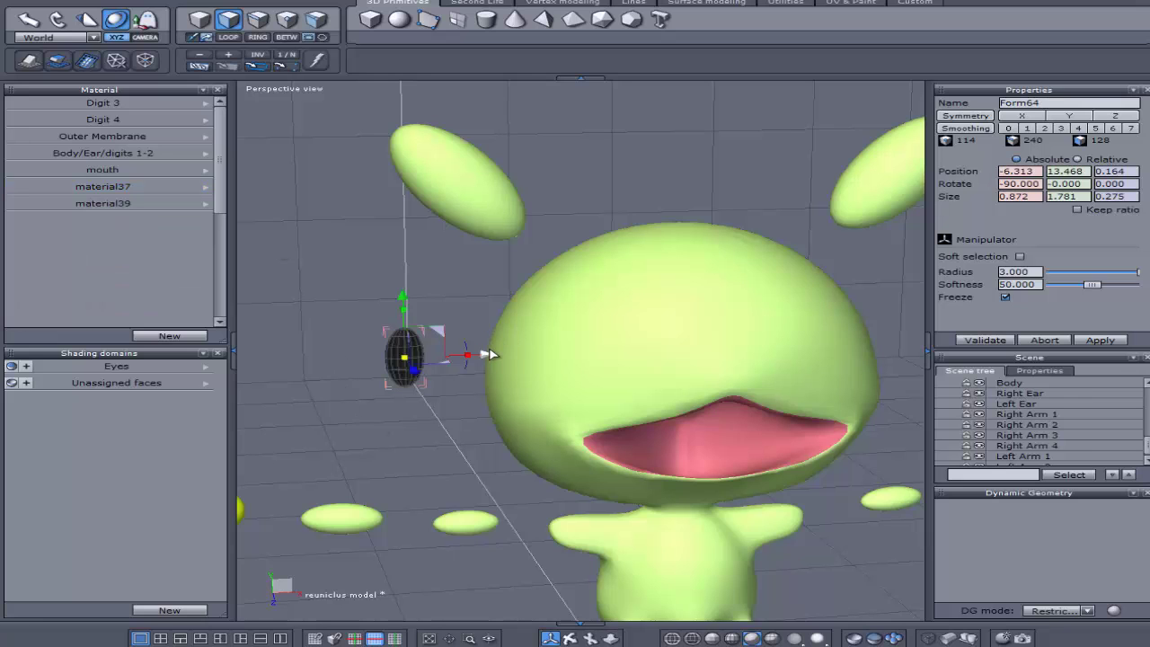
# - Move the eye inward and forward to the front of the head, at about X -2.01 and Z 4.08
pyautogui.moveTo(490, 354); pyautogui.dragTo(511, 336)
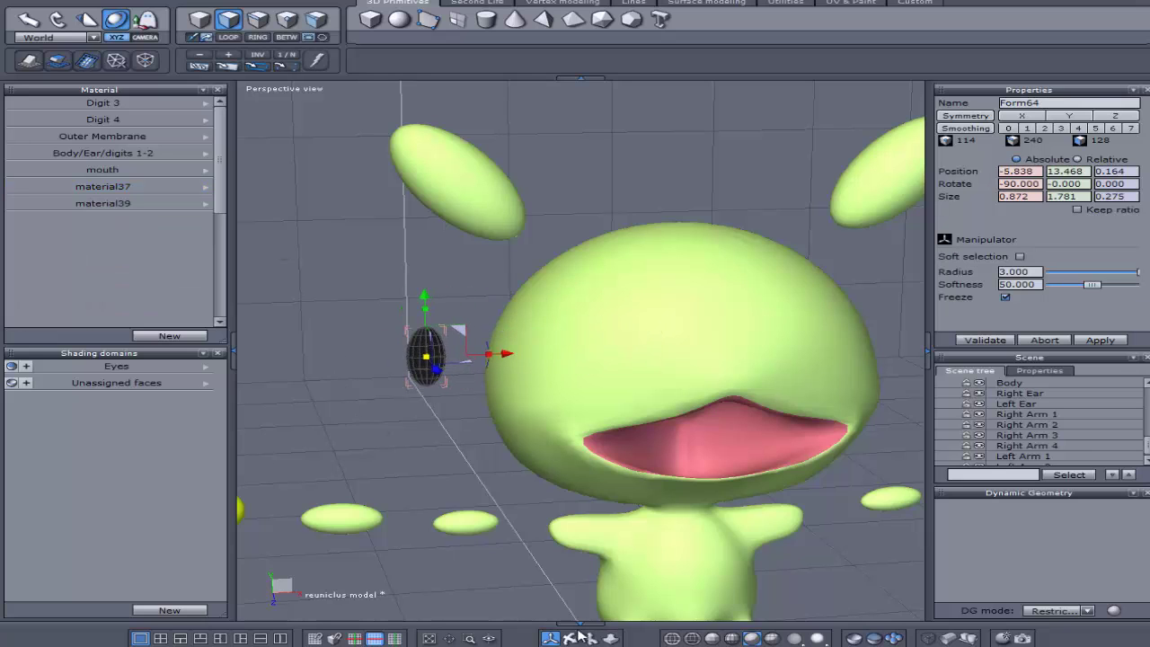
pyautogui.moveTo(572, 638); pyautogui.dragTo(673, 638, button='middle')
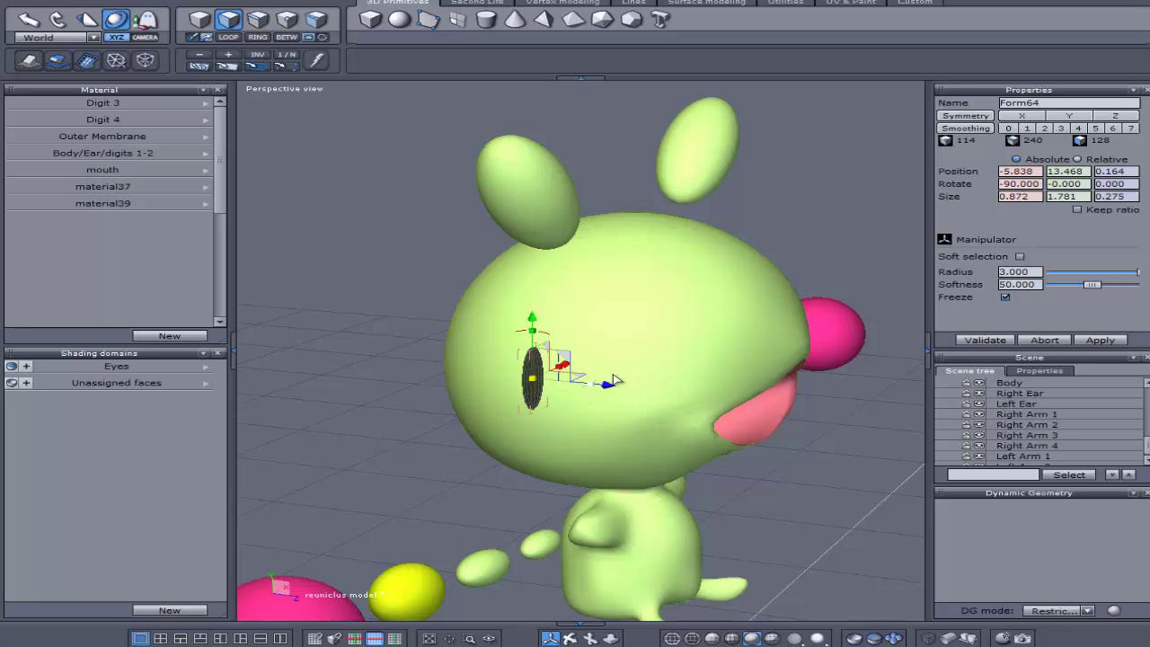
pyautogui.moveTo(611, 388); pyautogui.dragTo(787, 397)
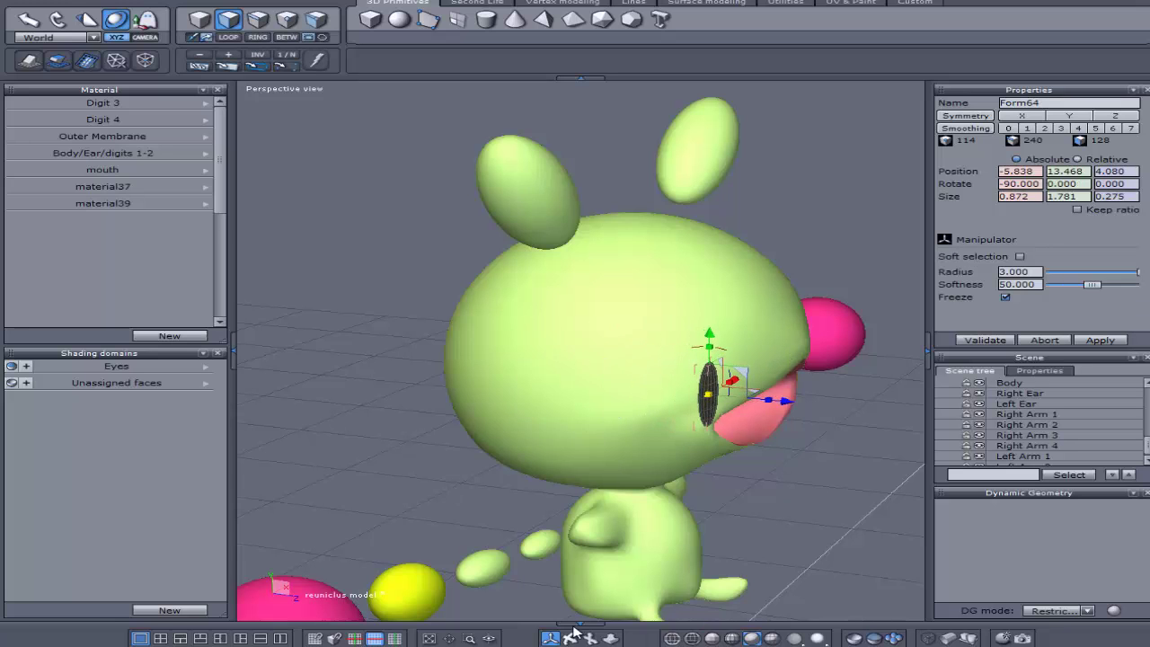
pyautogui.moveTo(573, 638); pyautogui.dragTo(530, 639)
pyautogui.moveTo(573, 393); pyautogui.dragTo(566, 395, button='middle')
pyautogui.moveTo(492, 447); pyautogui.dragTo(655, 446)
# - Raise the eye onto the forehead at about Y 15.5, Z 2.57 and tilt it around X to about -127.6 degrees
pyautogui.moveTo(531, 632); pyautogui.dragTo(636, 615, button='middle')
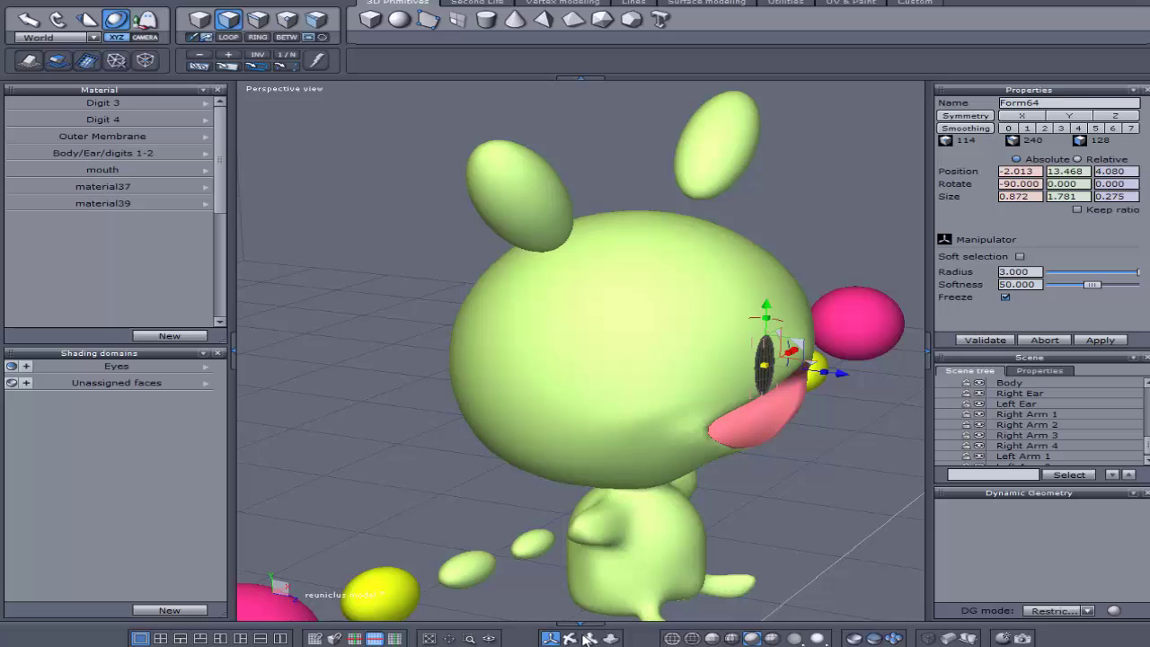
pyautogui.moveTo(588, 638); pyautogui.dragTo(914, 234)
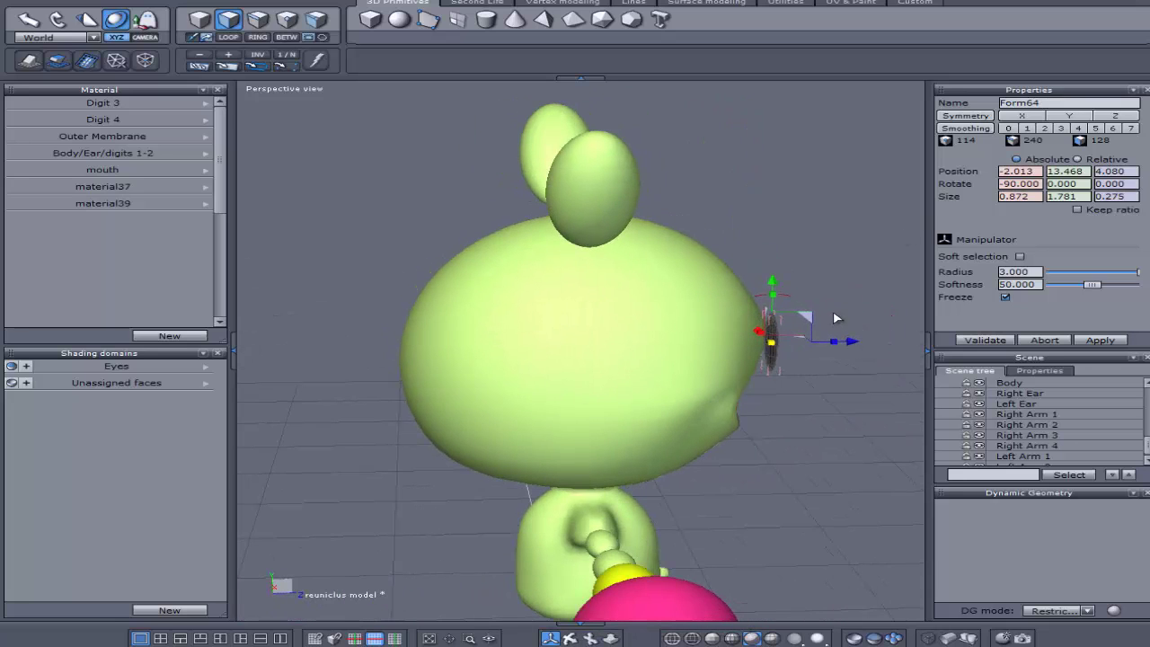
pyautogui.moveTo(806, 316); pyautogui.dragTo(674, 216)
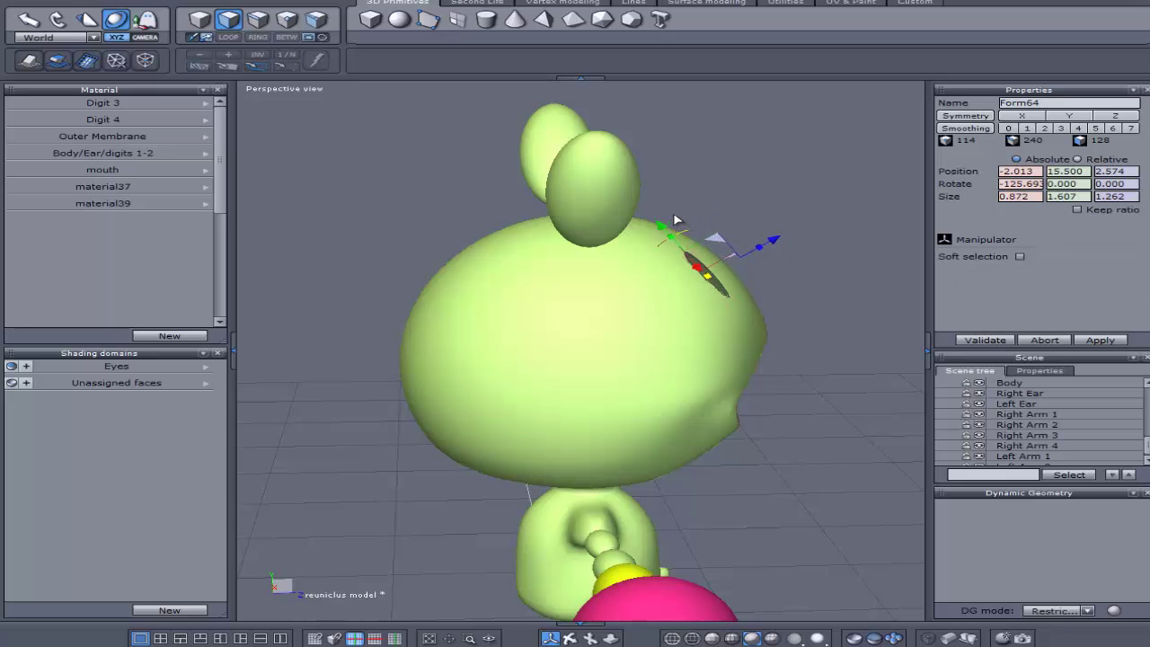
# - Turn the eye to about -17.8 degrees around Y and shift it to about X -2.71, Y 15.21
pyautogui.moveTo(569, 638); pyautogui.dragTo(721, 441, button='middle')
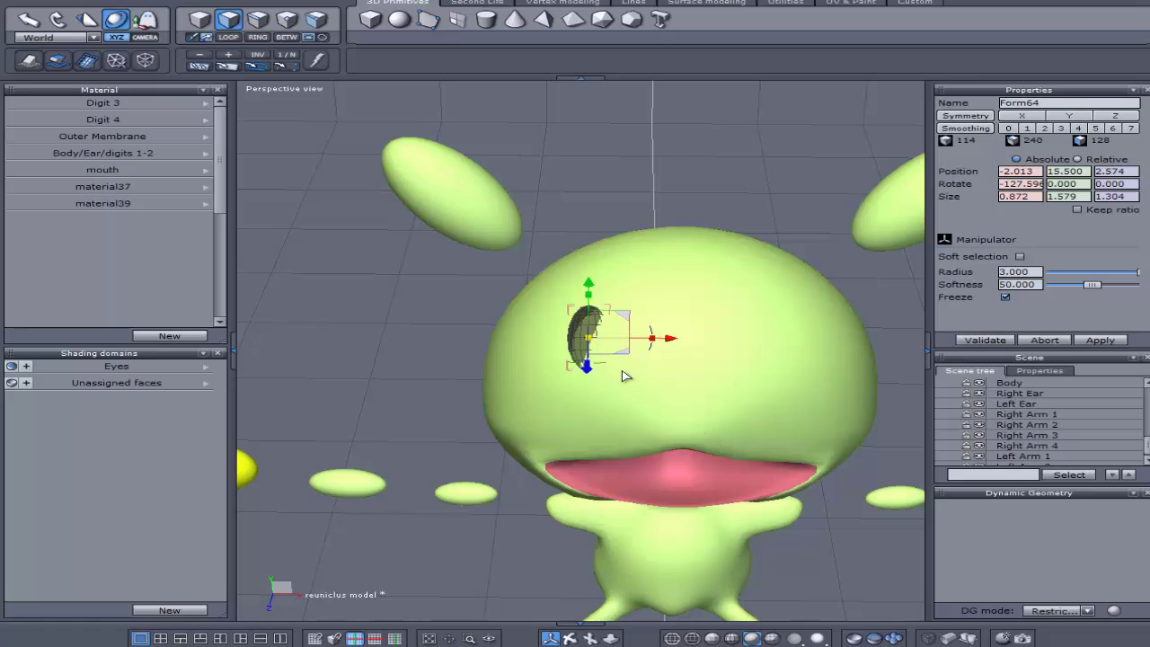
pyautogui.moveTo(597, 363); pyautogui.dragTo(586, 364)
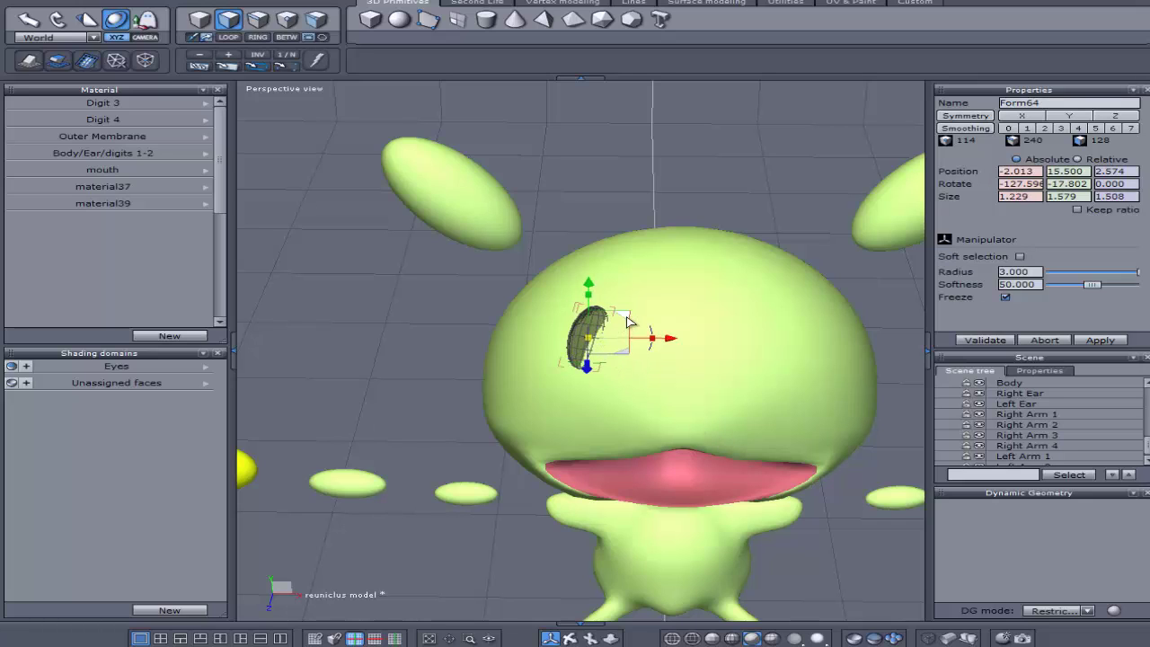
pyautogui.moveTo(625, 317); pyautogui.dragTo(593, 331)
# - Turn the eye around Y to about -43.5 degrees, sink it to about Z 2.39, and return to object selection
pyautogui.moveTo(564, 632); pyautogui.dragTo(808, 593, button='middle')
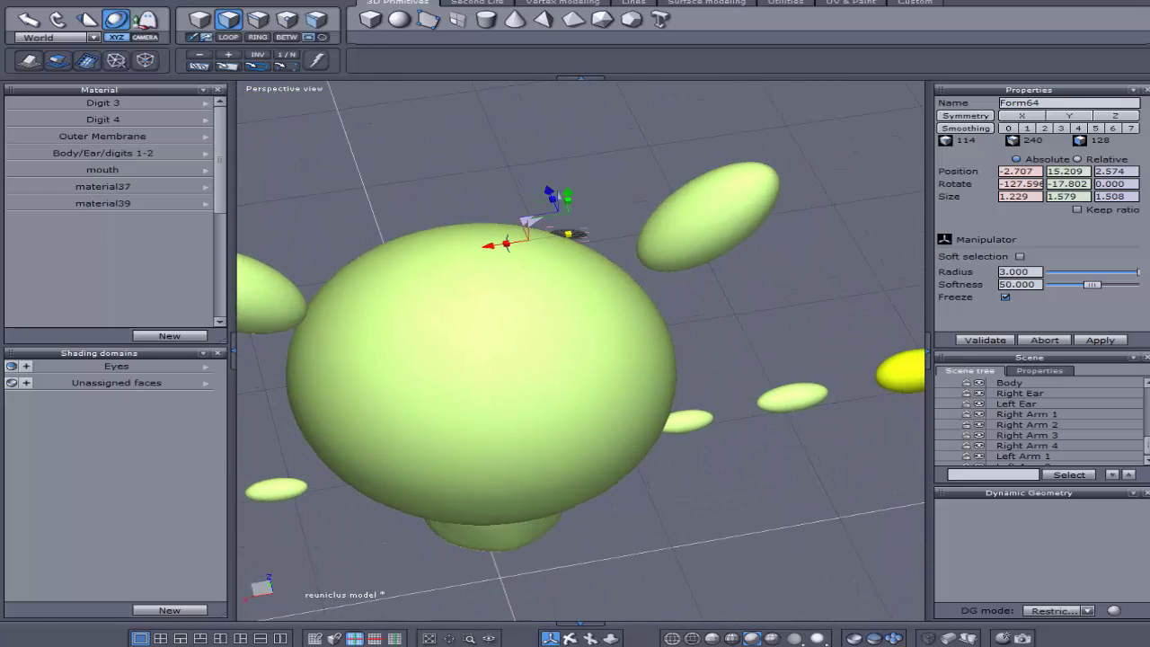
pyautogui.moveTo(546, 203); pyautogui.dragTo(571, 203)
pyautogui.moveTo(576, 593); pyautogui.dragTo(227, 609, button='middle')
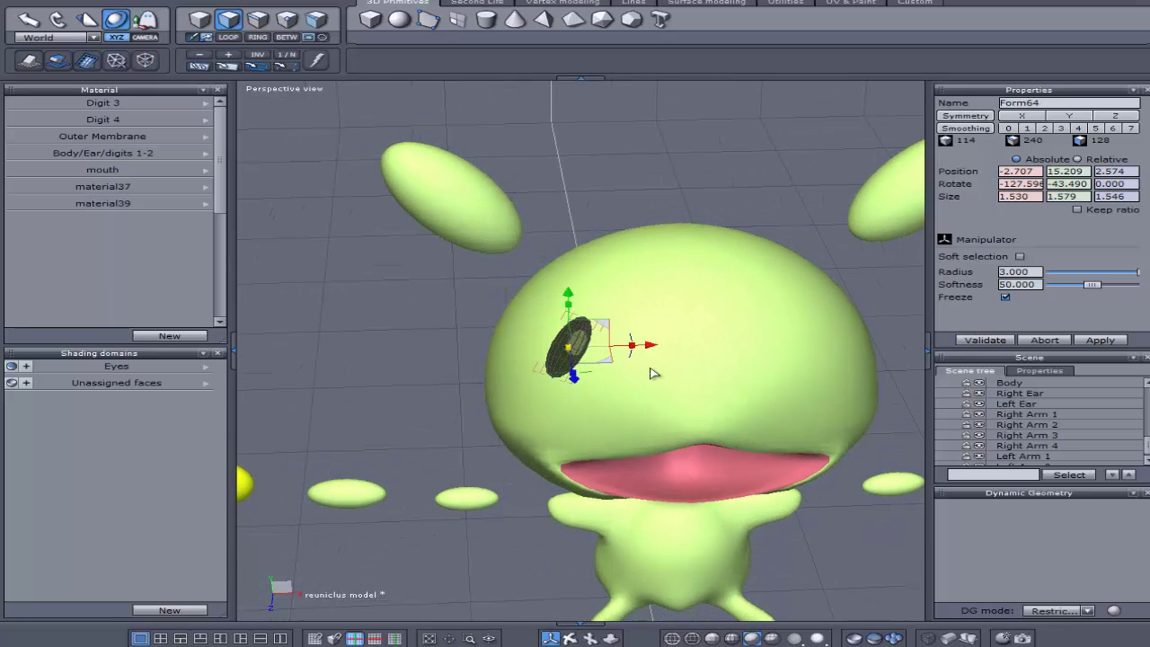
pyautogui.moveTo(615, 362)
pyautogui.mouseDown()
pyautogui.moveTo(585, 364)
pyautogui.moveTo(609, 361)
pyautogui.mouseUp()
pyautogui.press('F1')
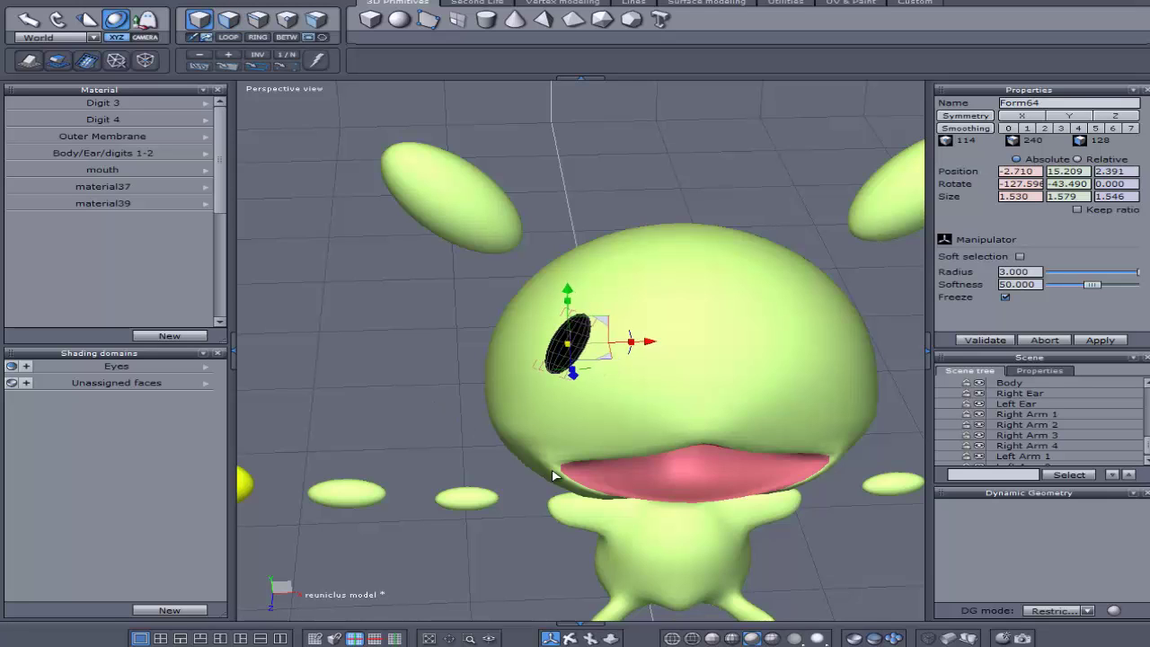
# - Lower the eye to about X -3.53, Y 13.76, Z 2.74 and rotate it to about -96.2, -41.3, -16.1 degrees
pyautogui.moveTo(550, 638); pyautogui.dragTo(509, 617)
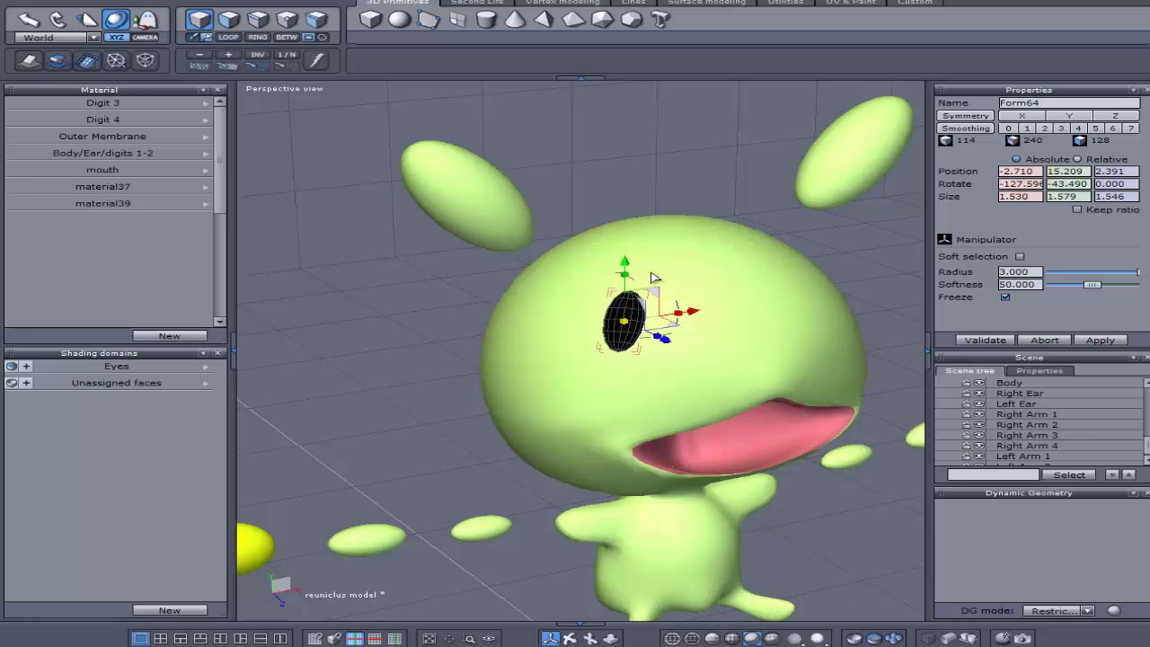
pyautogui.moveTo(657, 292); pyautogui.dragTo(680, 331)
pyautogui.moveTo(685, 377); pyautogui.dragTo(661, 373)
pyautogui.moveTo(565, 639); pyautogui.dragTo(377, 642, button='middle')
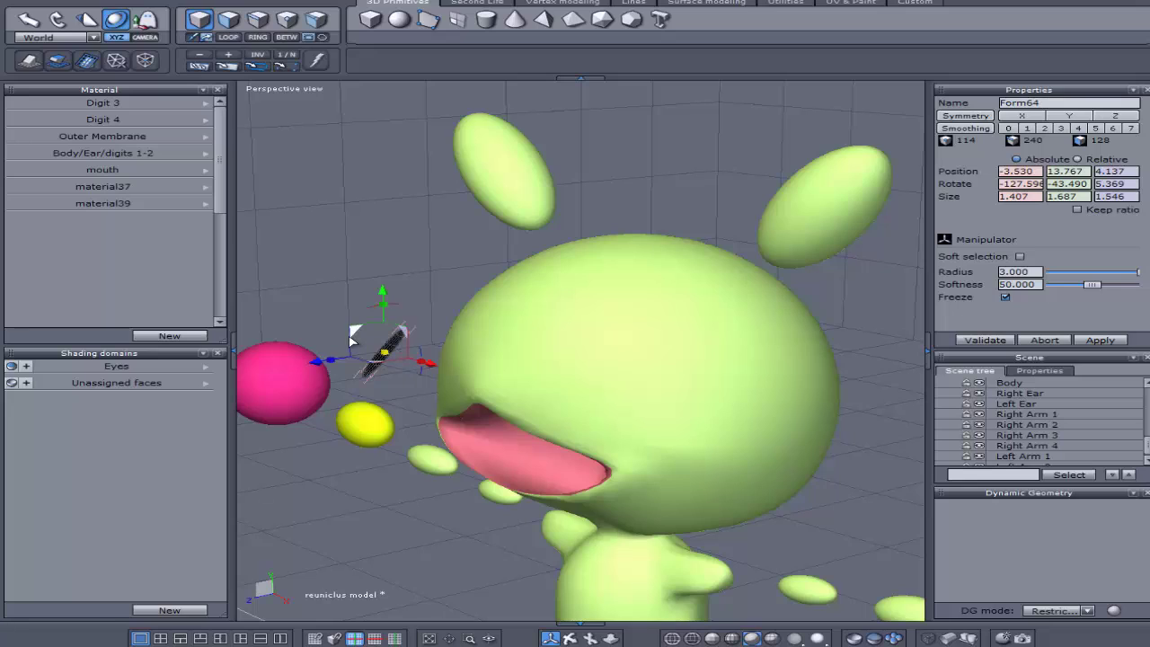
pyautogui.moveTo(356, 333); pyautogui.dragTo(457, 313)
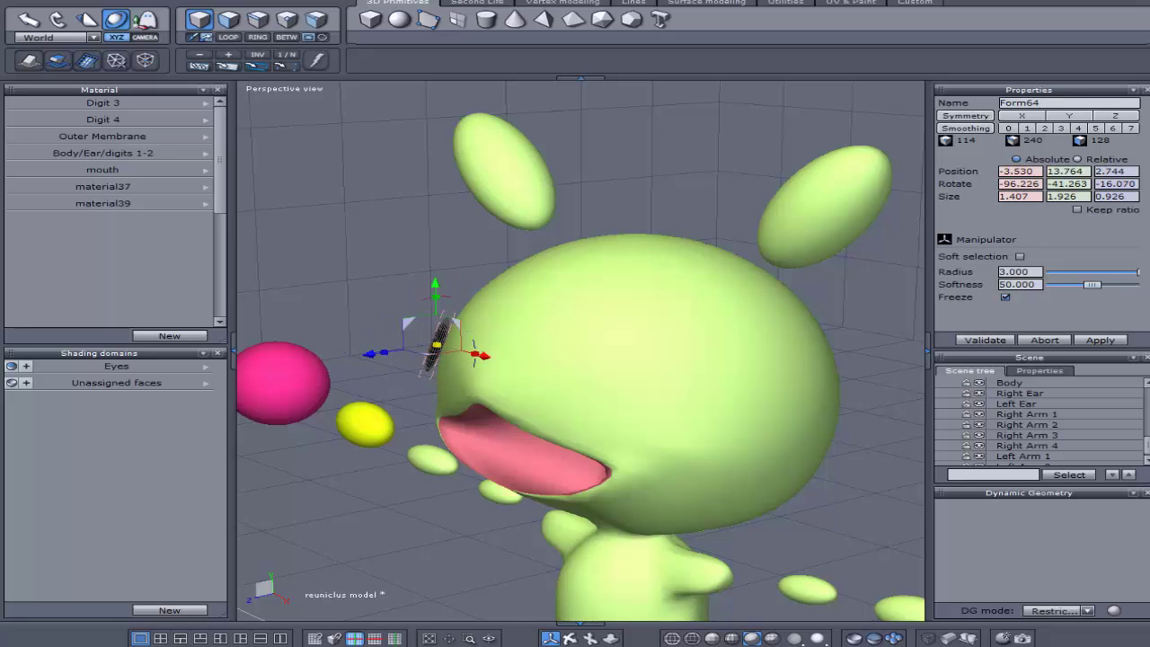
# - Shift the eye inward, slightly down and forward to about X -3.17, Y 13.62, Z 3.20
pyautogui.moveTo(476, 436); pyautogui.dragTo(557, 429, button='right')
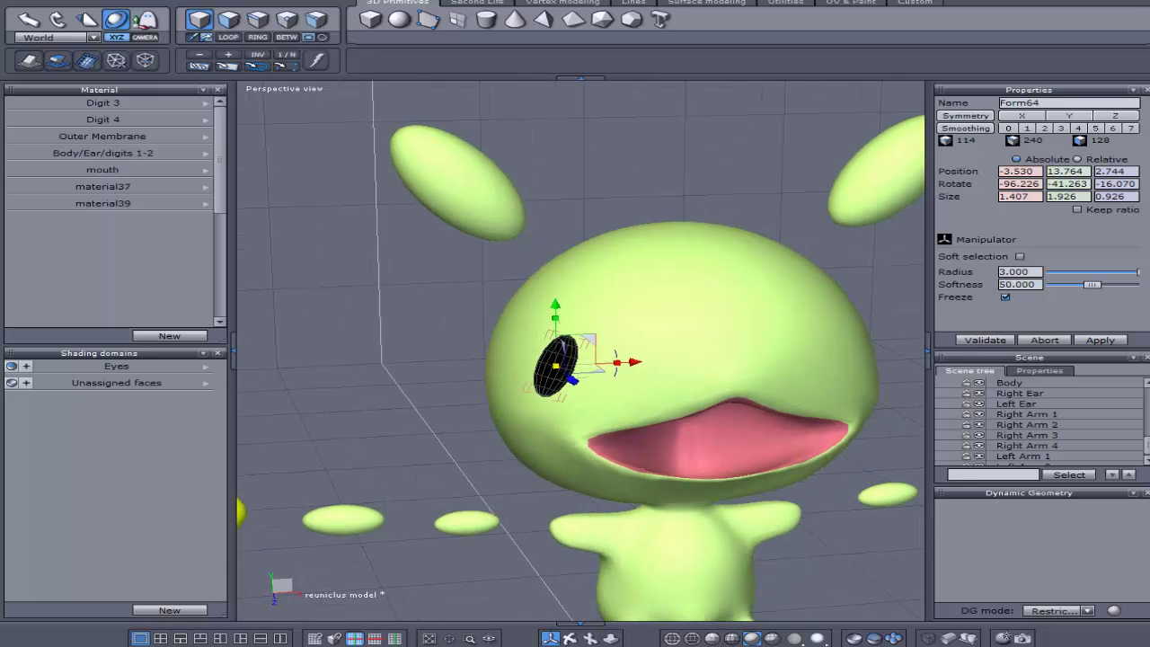
pyautogui.moveTo(635, 363); pyautogui.dragTo(611, 352)
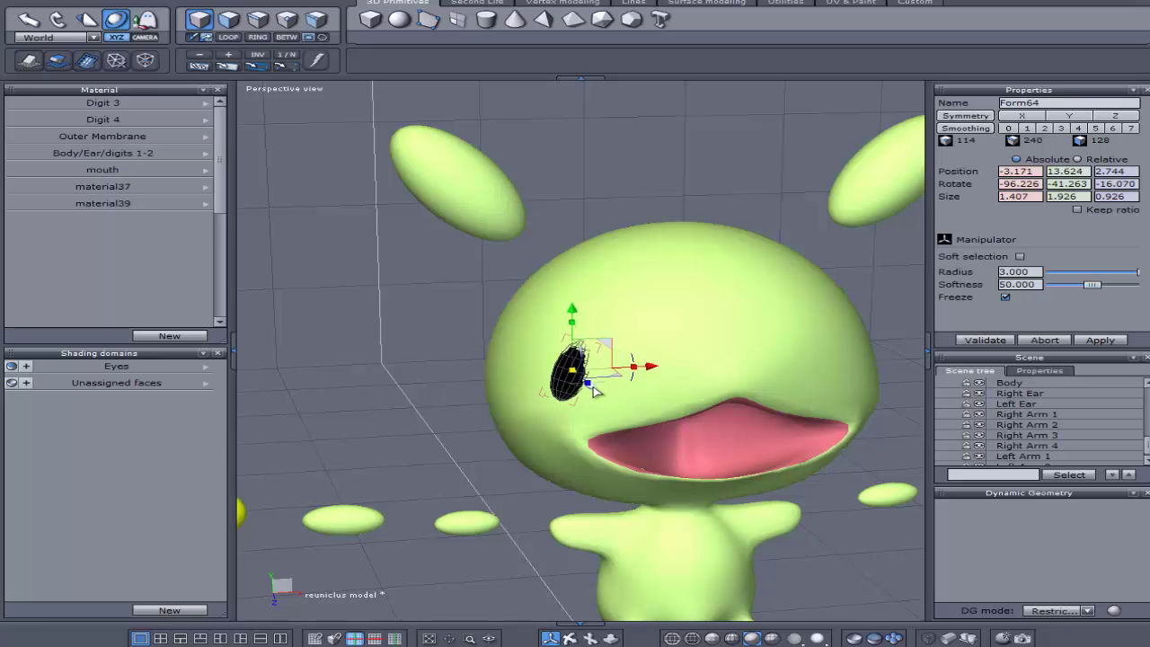
pyautogui.moveTo(595, 390); pyautogui.dragTo(600, 394)
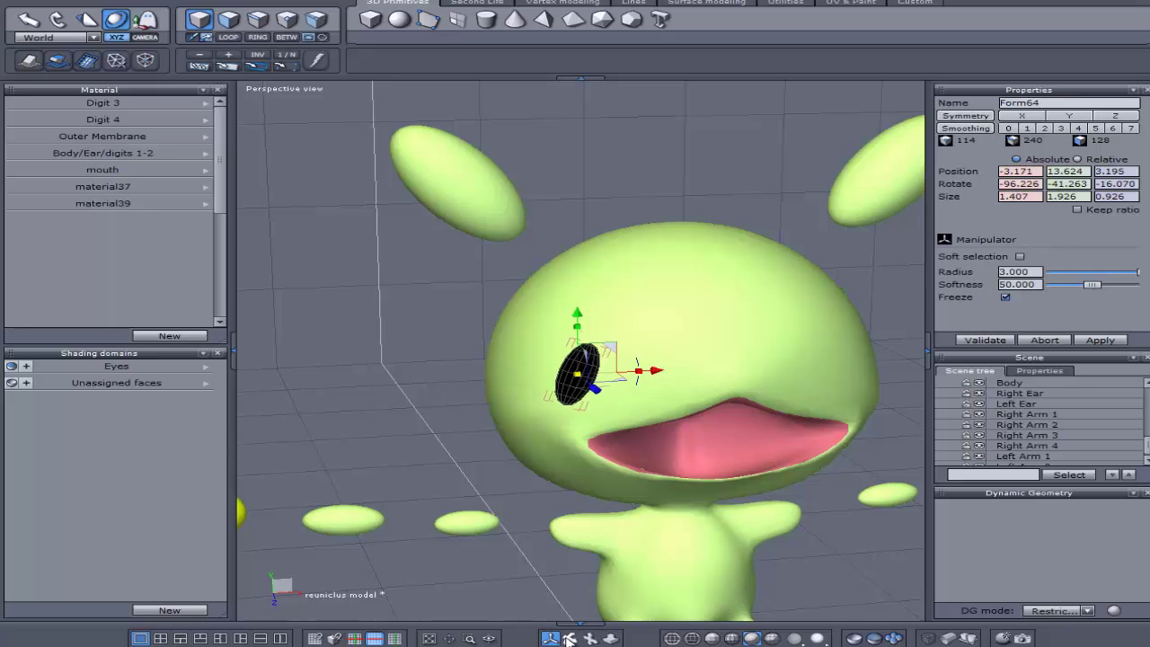
# - Seat the eye against the face at about X -3.23, Z 2.97, rotated to about -79.9, -36.3, -26.4 degrees
pyautogui.moveTo(584, 355); pyautogui.dragTo(500, 378, button='middle')
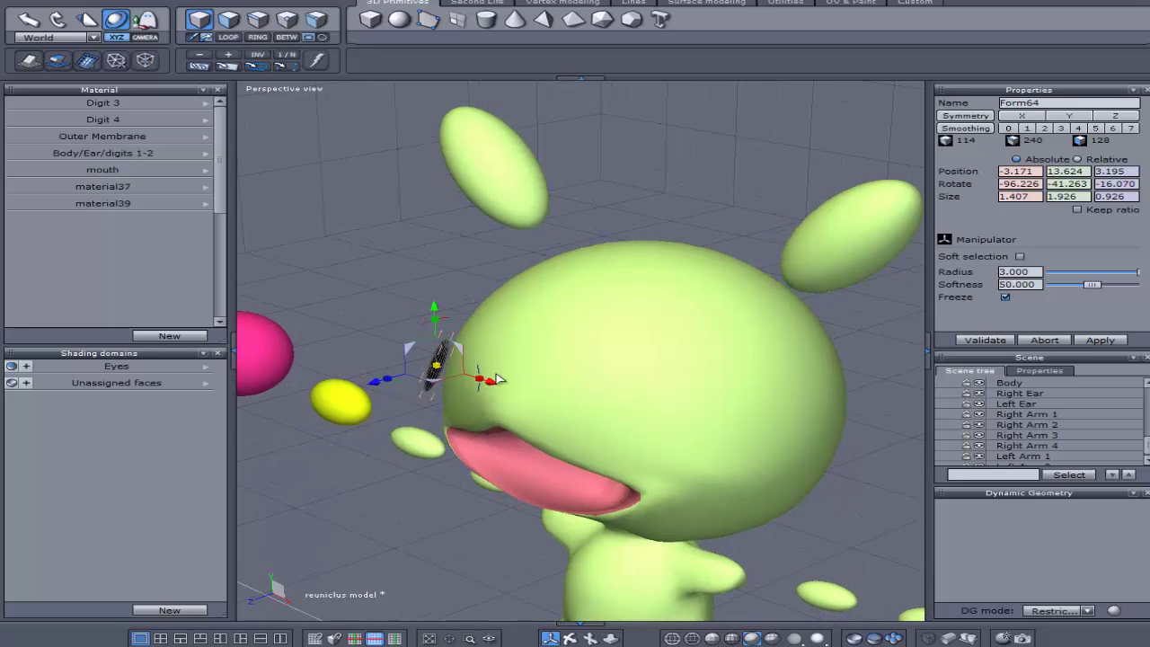
pyautogui.moveTo(382, 384); pyautogui.dragTo(390, 380)
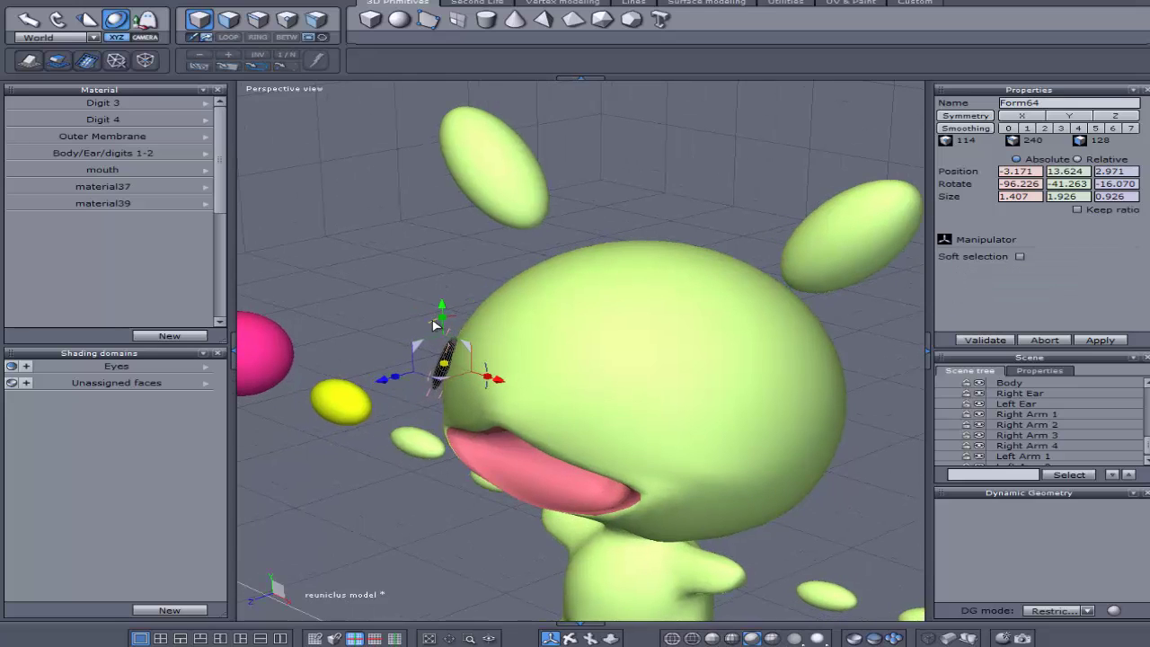
pyautogui.moveTo(435, 322); pyautogui.dragTo(497, 383)
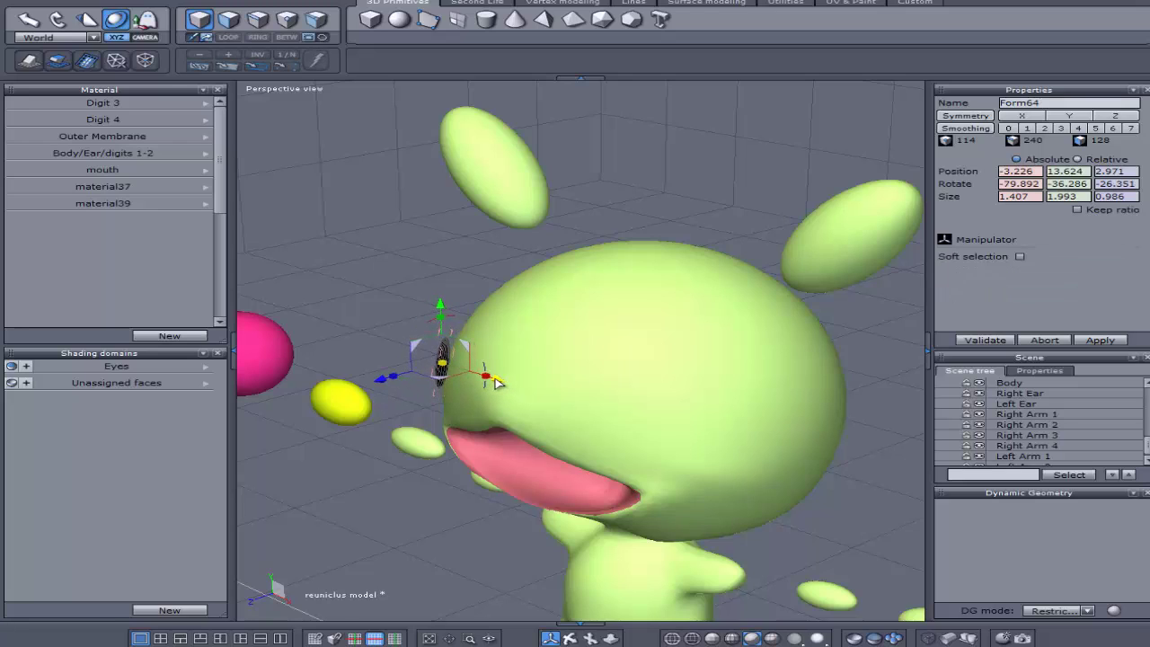
pyautogui.click(495, 382)
# - Place a copy of the eye on the opposite side of the head at about X 3.20
pyautogui.moveTo(575, 503); pyautogui.dragTo(513, 593, button='middle')
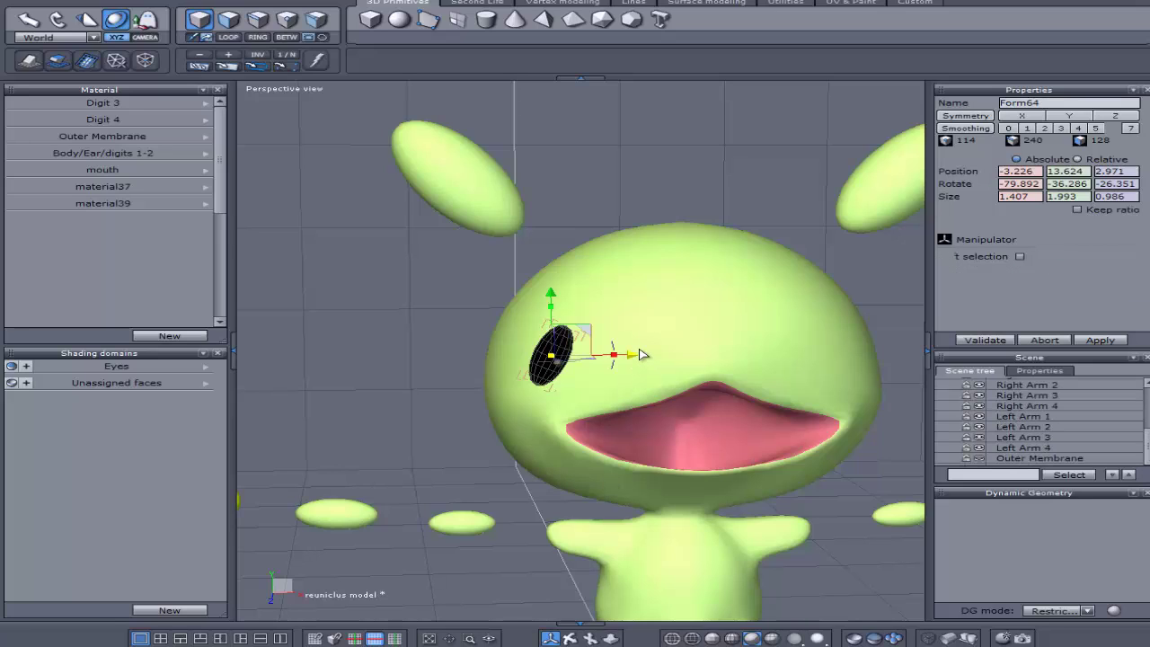
pyautogui.click(892, 345)
pyautogui.hotkey('ctrl', 'z')
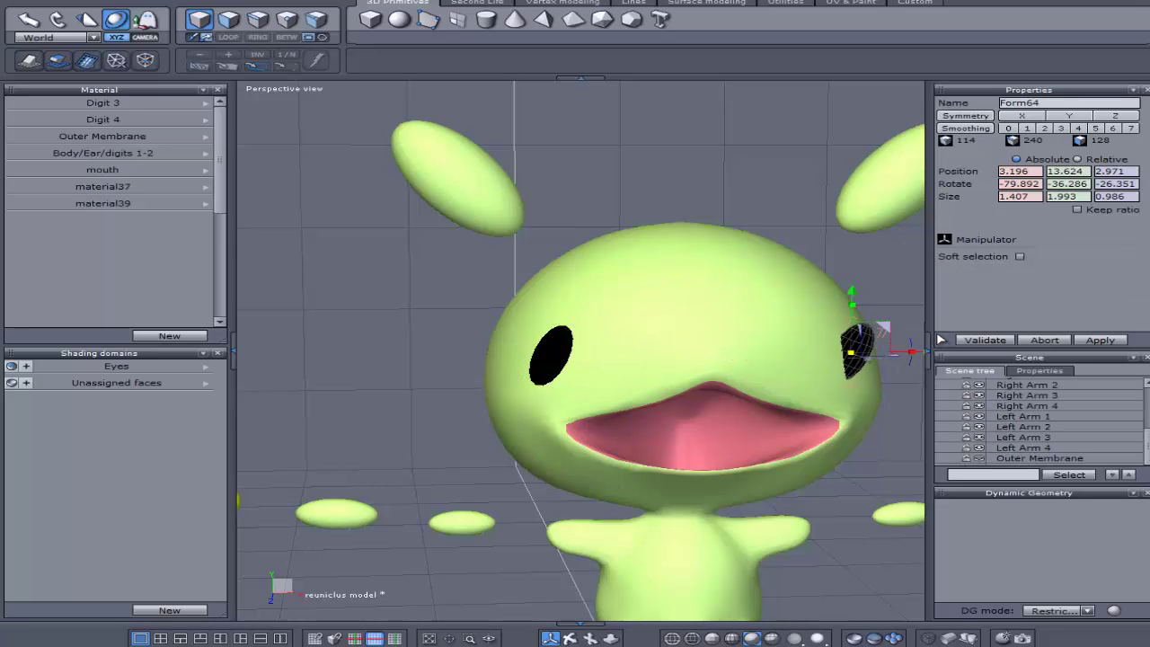
# - Rotate the copied eye to follow its side of the face, at about -105.7, 23.3 and 2.9 degrees
pyautogui.moveTo(682, 350); pyautogui.dragTo(593, 395, button='middle')
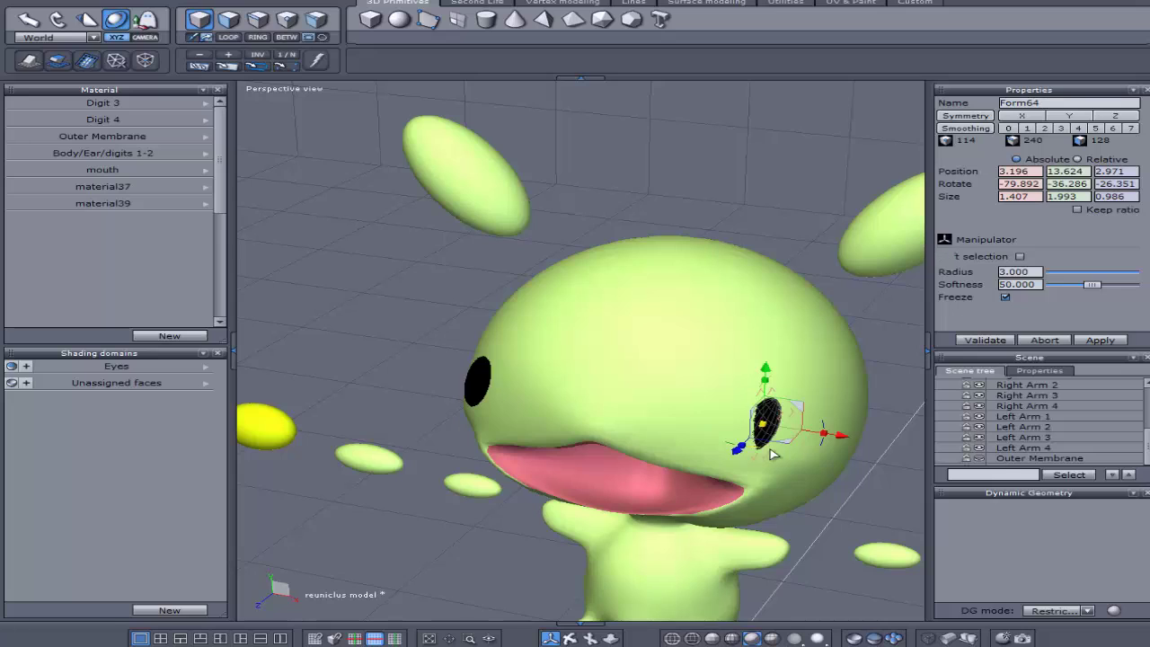
pyautogui.moveTo(771, 455); pyautogui.dragTo(812, 399)
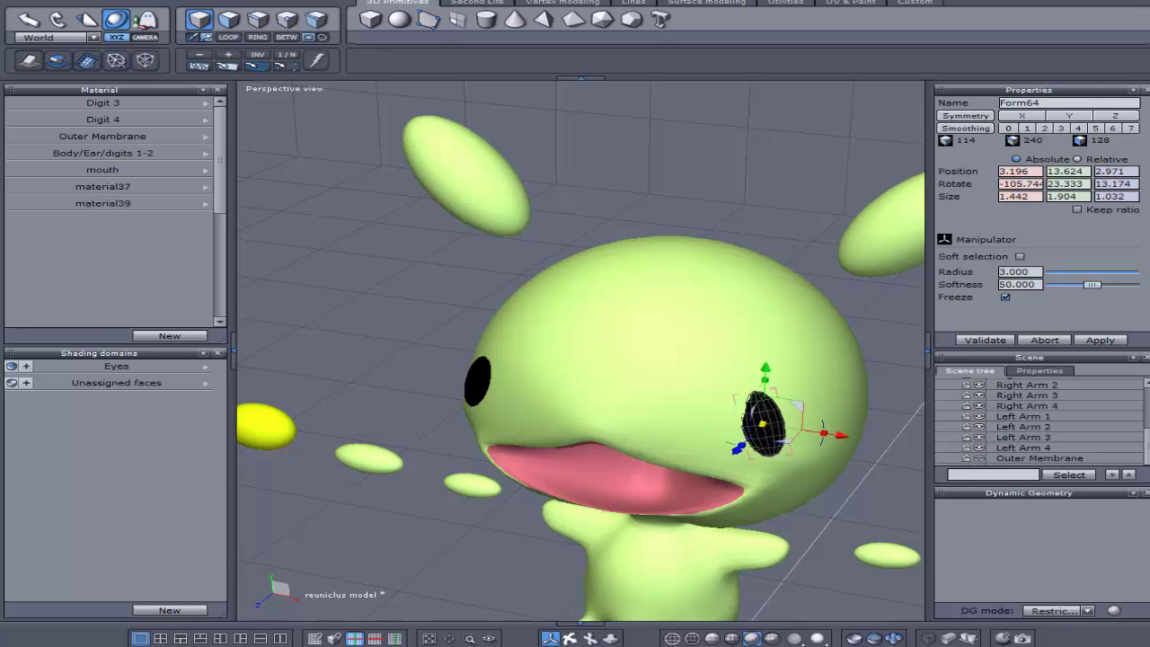
pyautogui.click(570, 638)
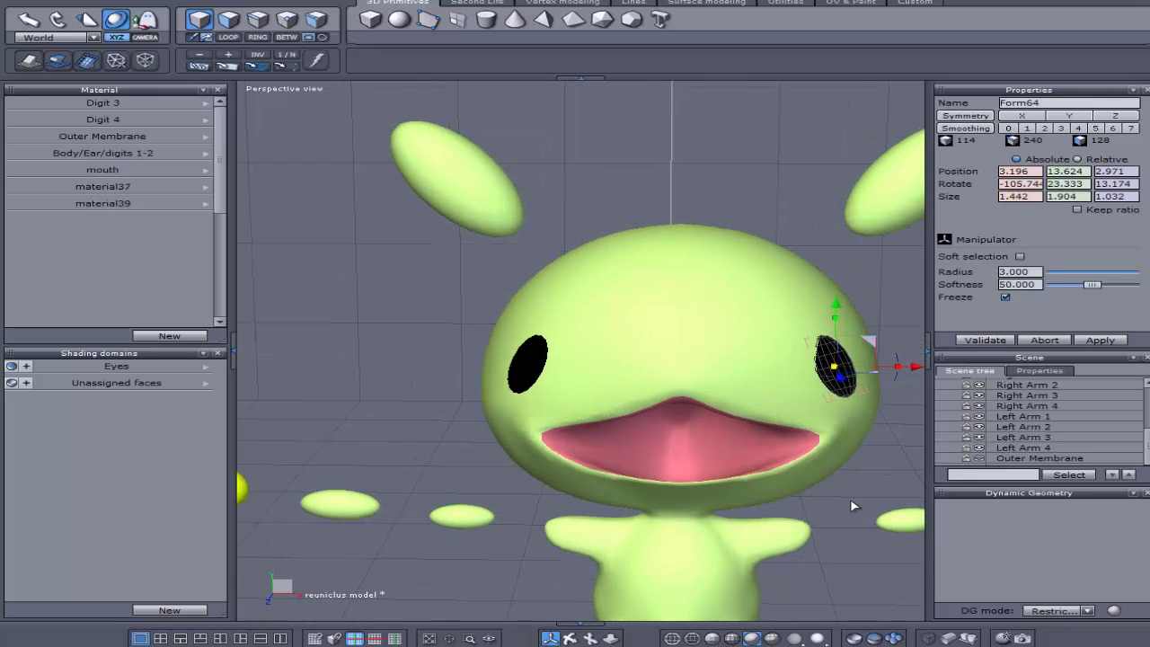
pyautogui.moveTo(900, 359); pyautogui.dragTo(905, 367)
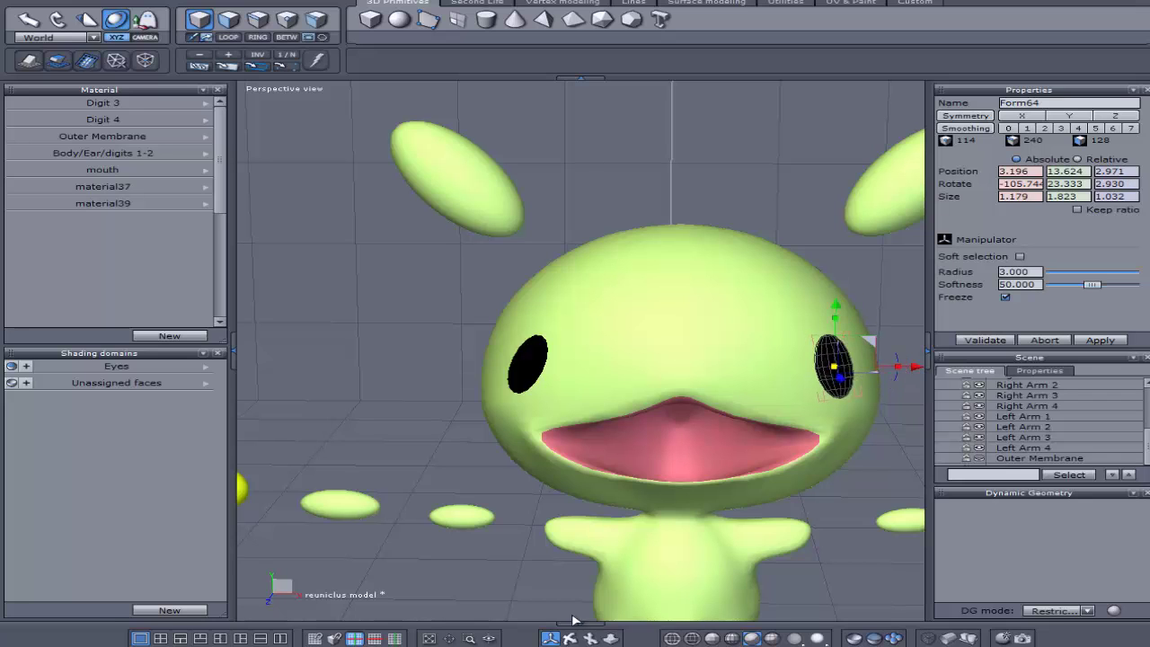
# - Rotate the copied eye to about -105.1, 34.1, 3.2 degrees and move it to about X 2.96, Y 14.12
pyautogui.press('Down')
pyautogui.moveTo(590, 638); pyautogui.dragTo(638, 634)
pyautogui.scroll(3, 582, 350)
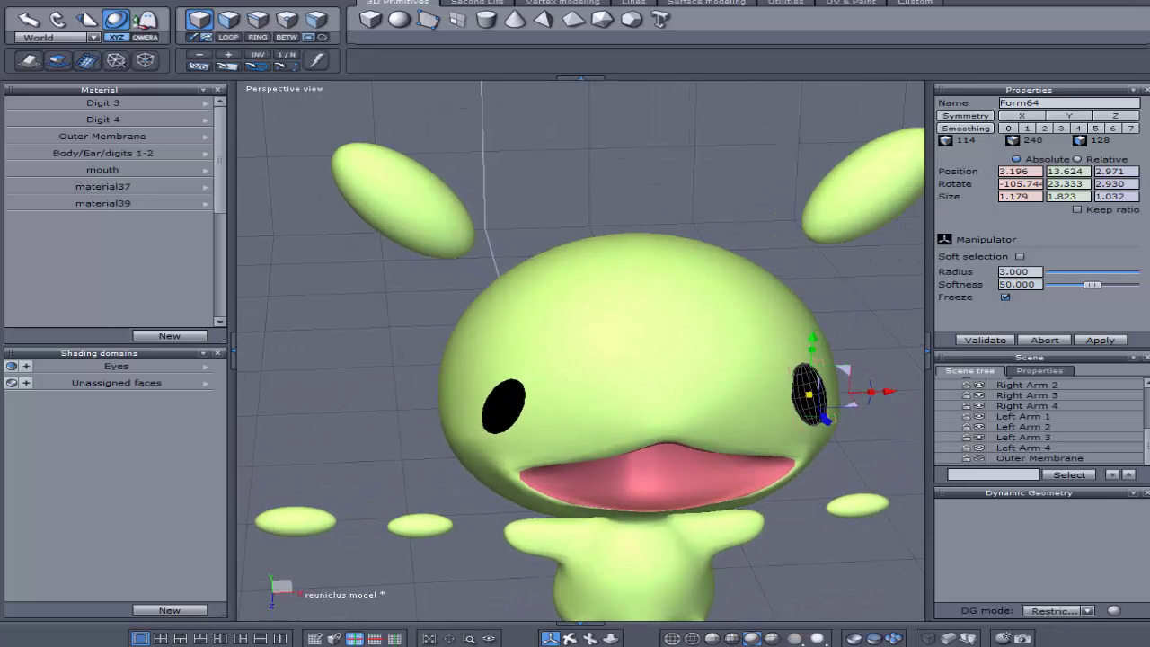
pyautogui.moveTo(920, 419); pyautogui.dragTo(832, 409, button='middle')
pyautogui.moveTo(590, 638); pyautogui.dragTo(699, 528)
pyautogui.moveTo(549, 638); pyautogui.dragTo(526, 607)
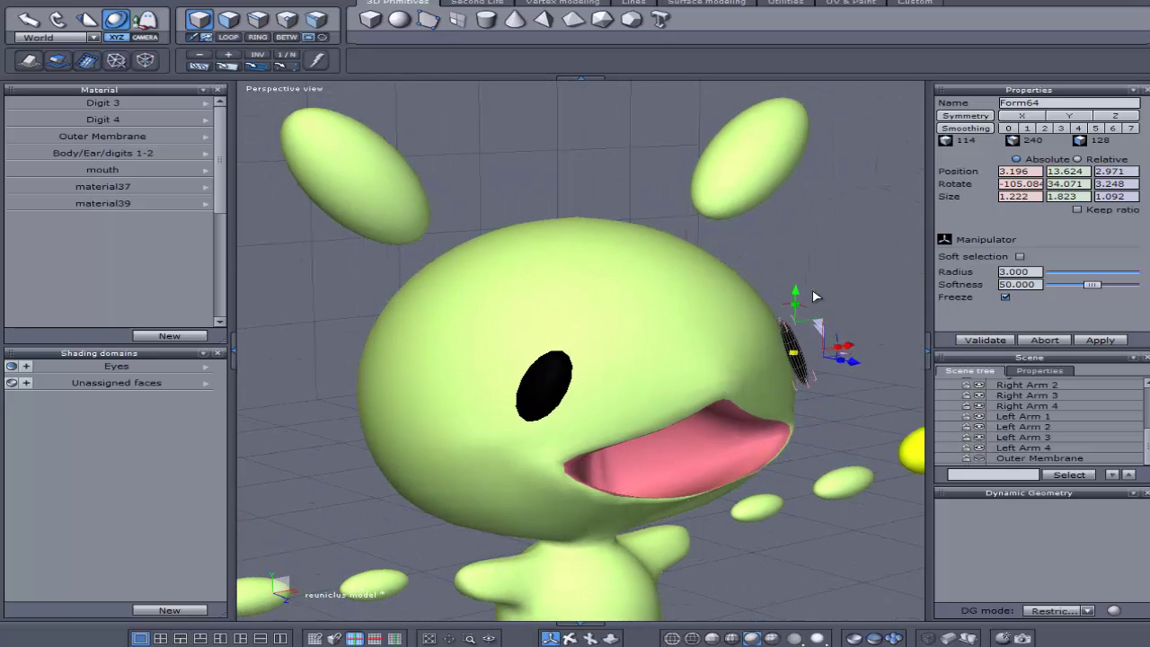
pyautogui.moveTo(814, 298)
pyautogui.mouseDown()
pyautogui.moveTo(813, 281)
pyautogui.moveTo(810, 307)
pyautogui.mouseUp()
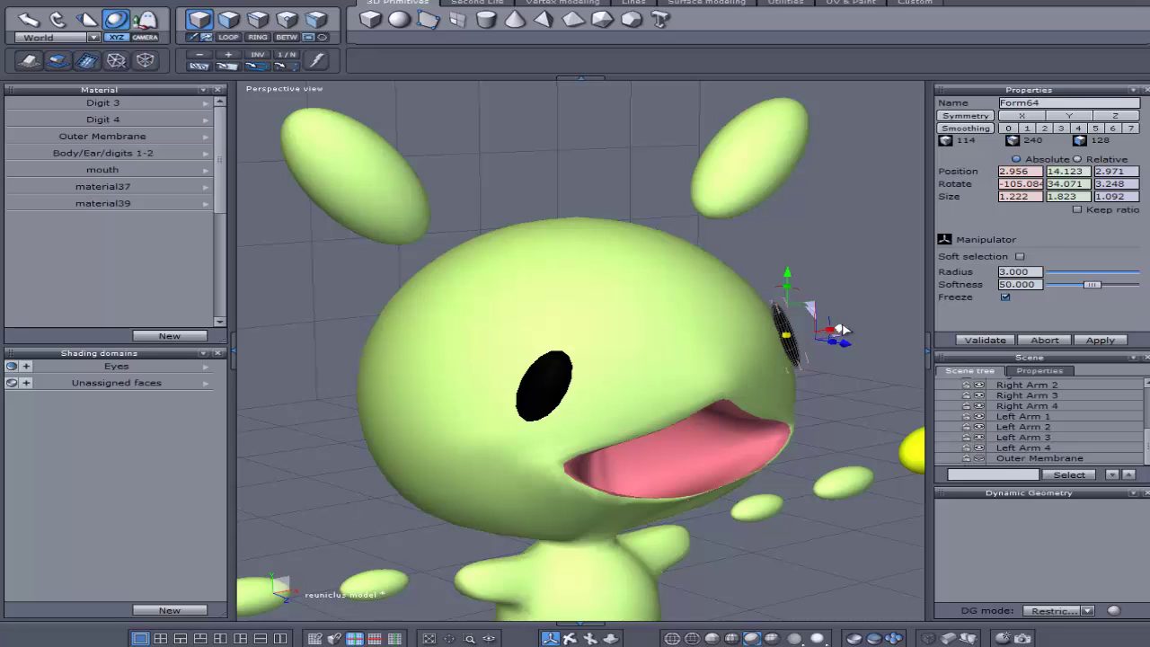
# - Rotate the copied eye further so that it tilts with the slope of its side of the head
pyautogui.moveTo(837, 332)
pyautogui.mouseDown()
pyautogui.moveTo(858, 331)
pyautogui.moveTo(841, 332)
pyautogui.moveTo(834, 341)
pyautogui.moveTo(854, 345)
pyautogui.moveTo(843, 344)
pyautogui.mouseUp()
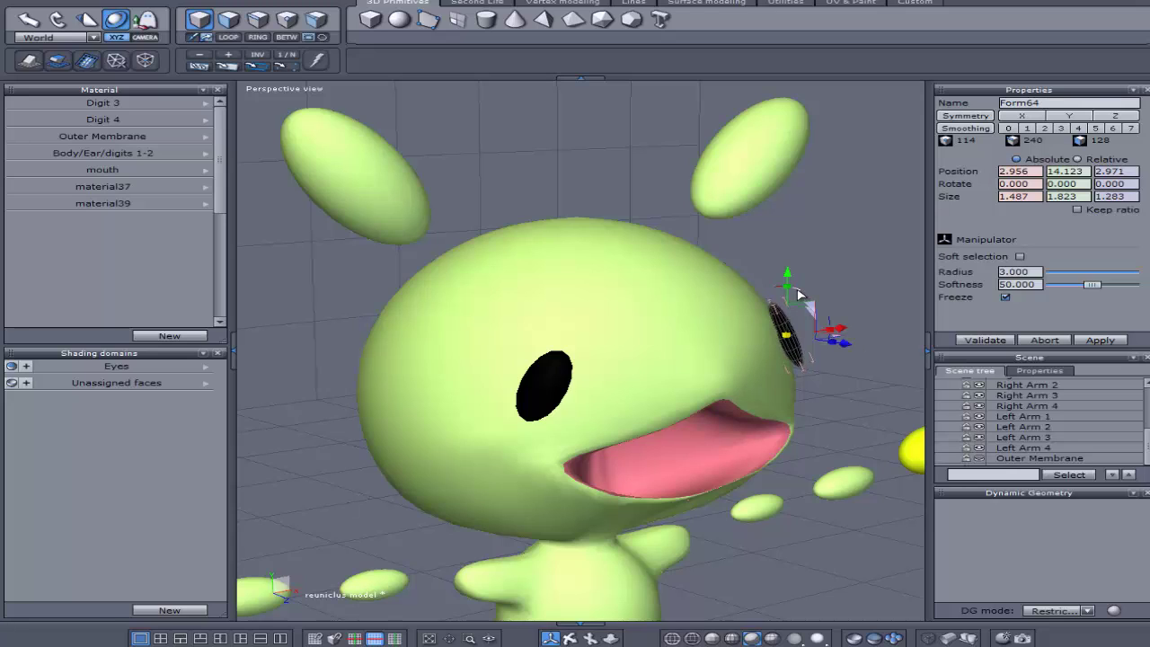
pyautogui.moveTo(797, 293); pyautogui.dragTo(791, 287)
pyautogui.moveTo(787, 334); pyautogui.dragTo(799, 335)
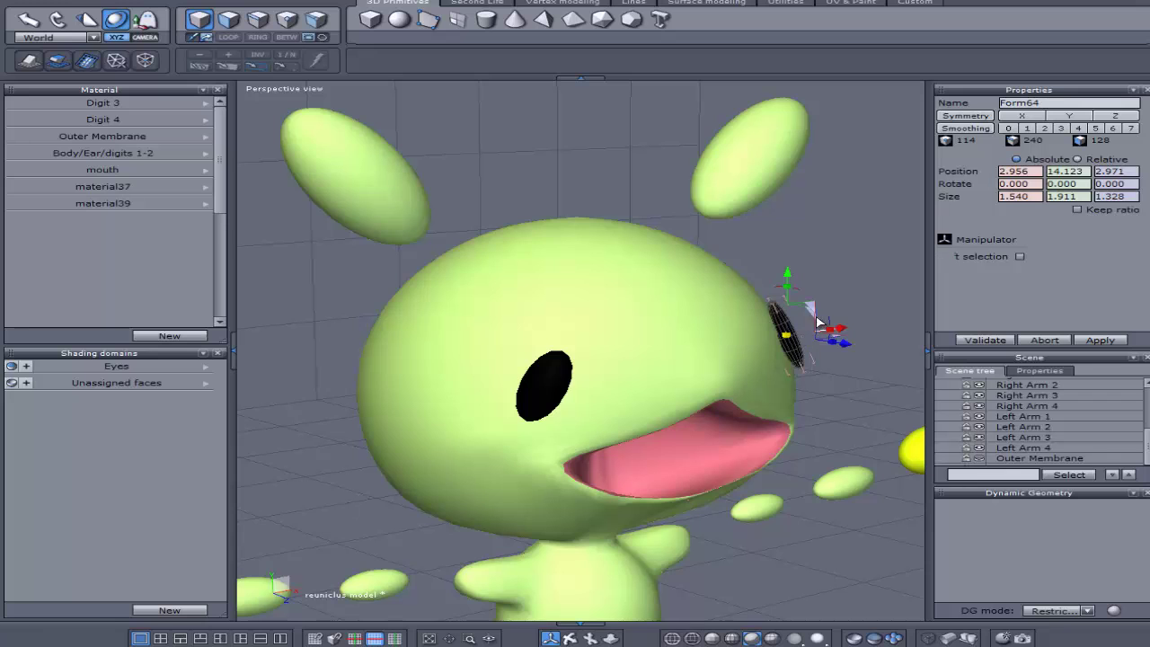
pyautogui.moveTo(551, 638); pyautogui.dragTo(509, 640)
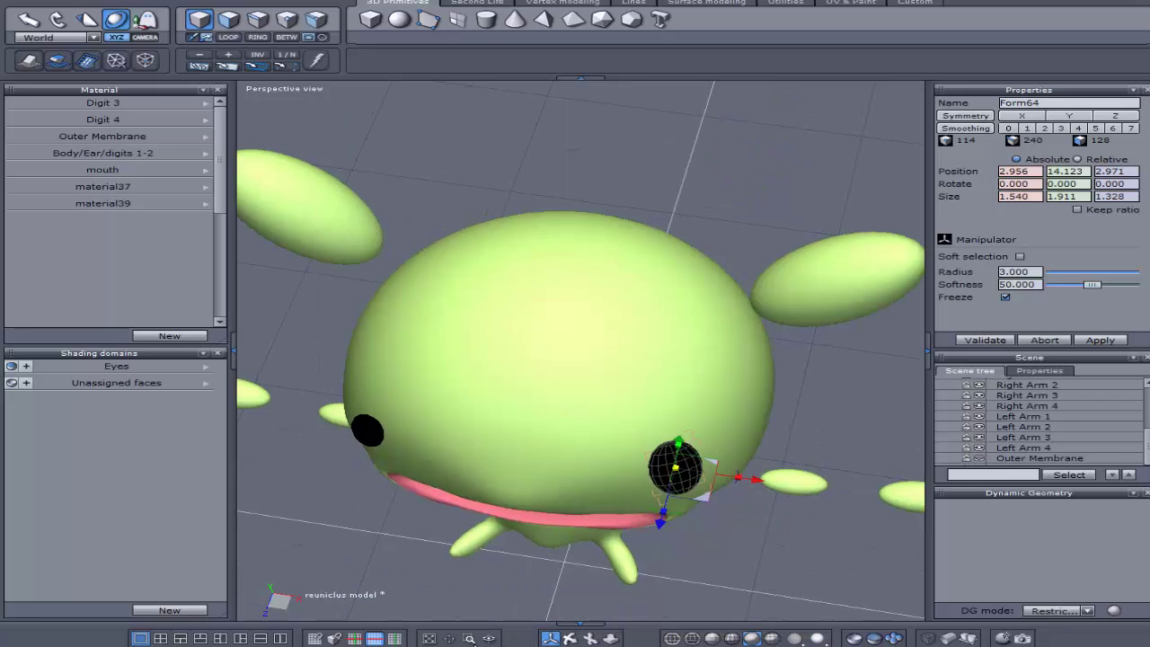
pyautogui.click(469, 639)
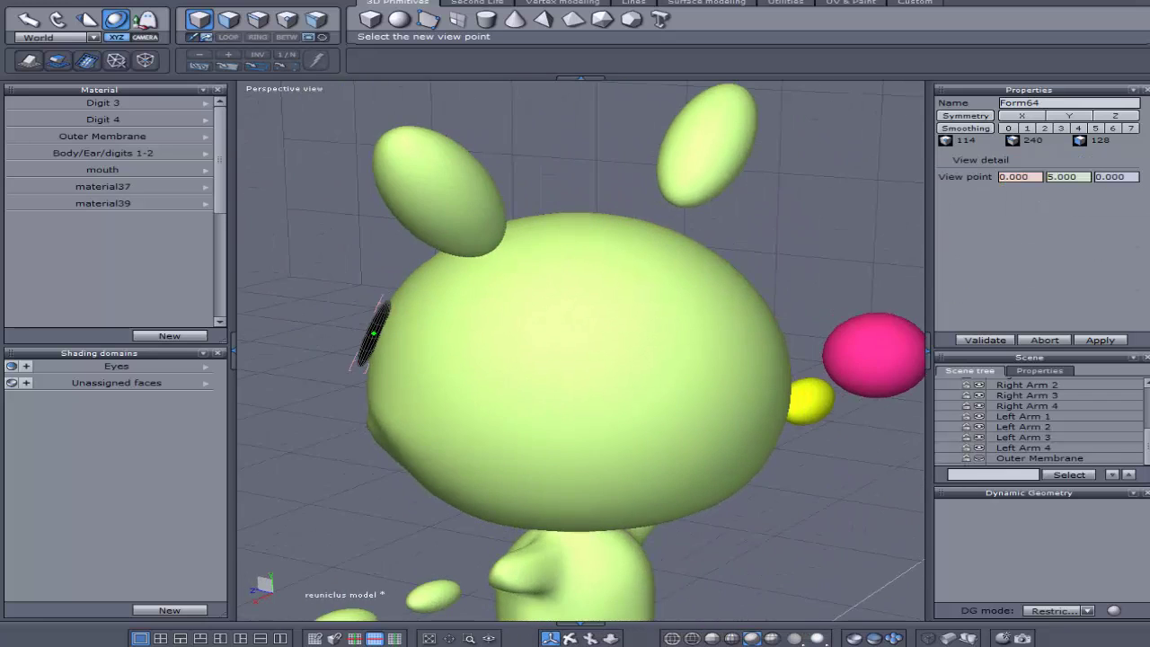
pyautogui.moveTo(400, 347)
pyautogui.mouseDown(button='middle')
pyautogui.moveTo(373, 347)
pyautogui.moveTo(408, 347)
pyautogui.mouseUp(button='middle')
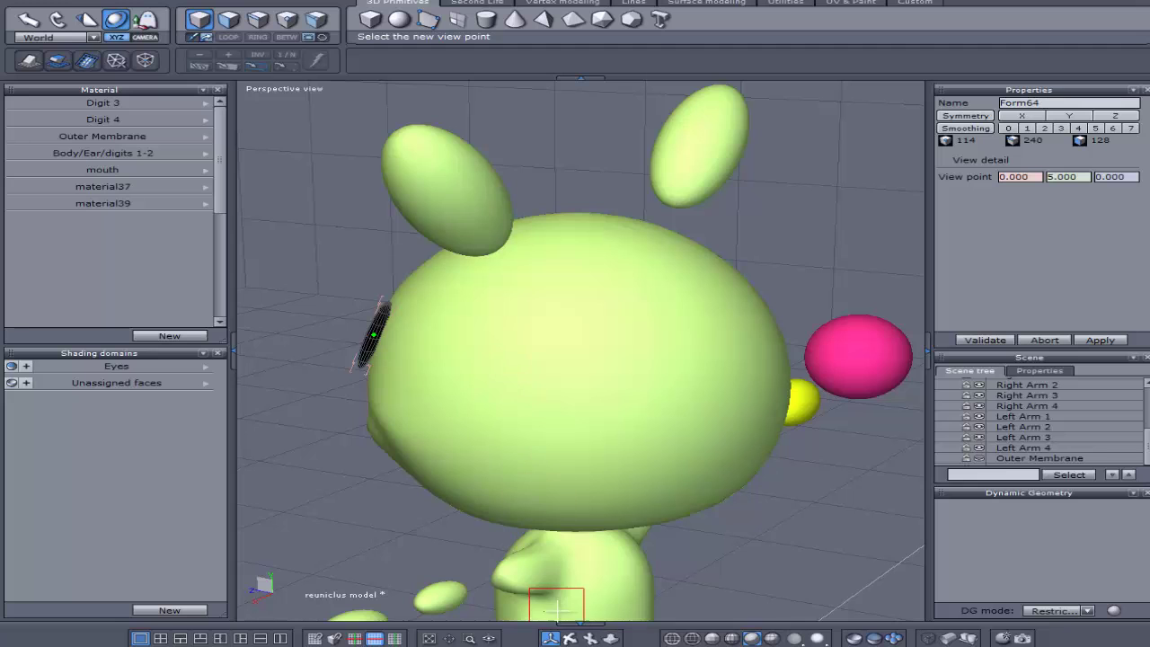
pyautogui.moveTo(555, 640); pyautogui.dragTo(476, 639)
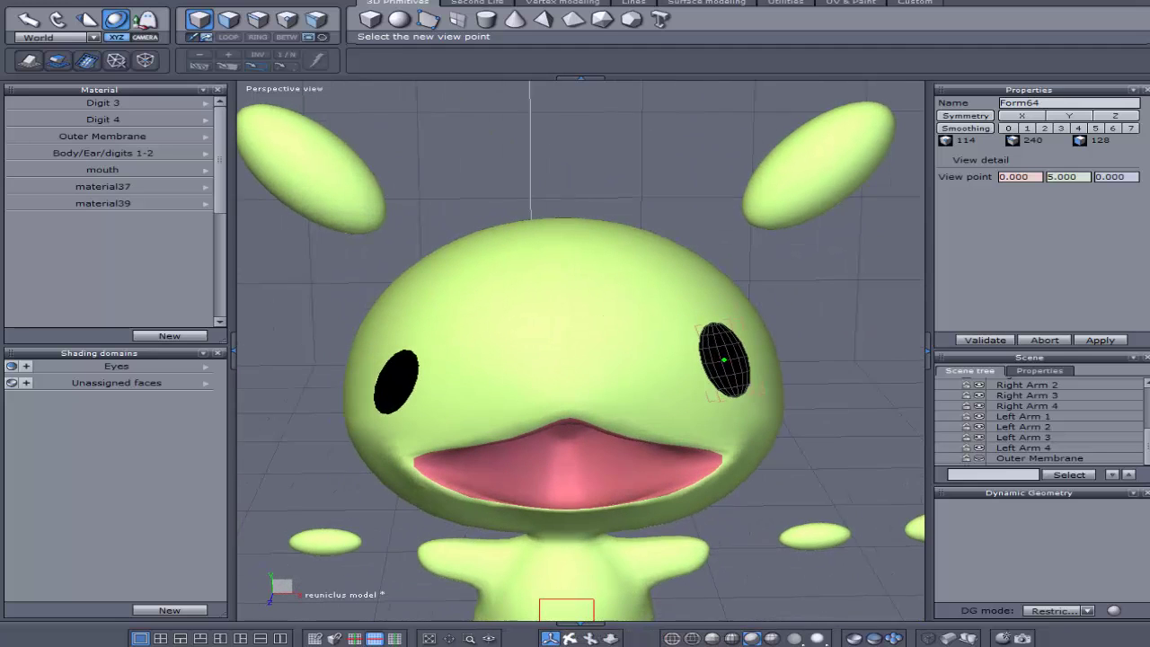
pyautogui.click(116, 20)
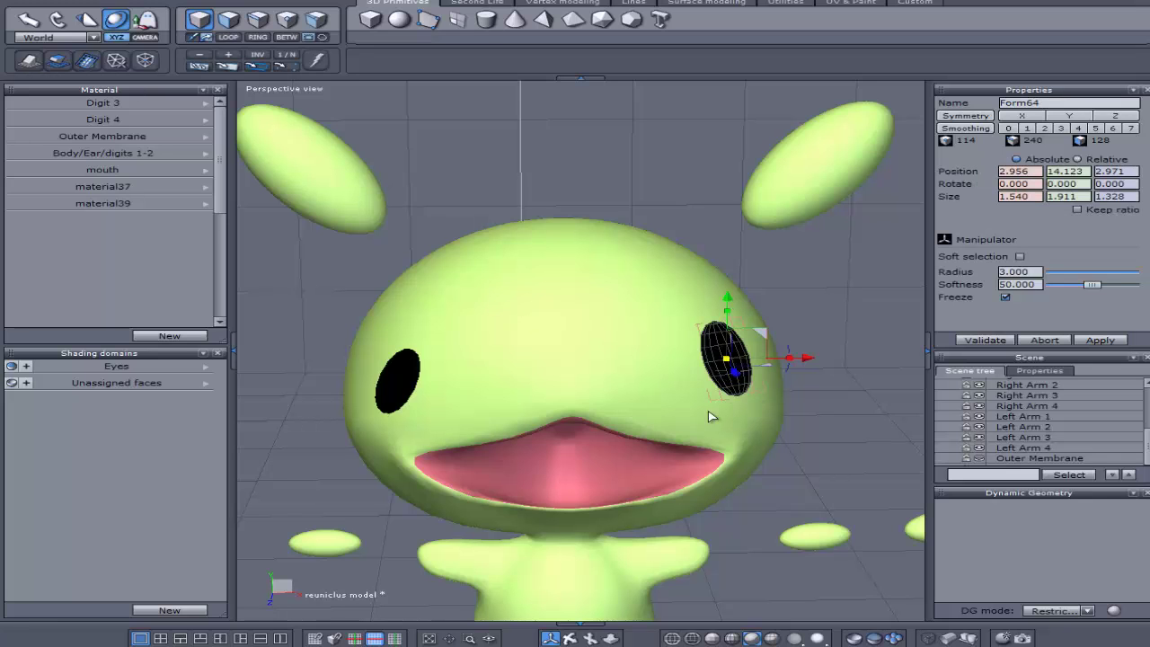
# - Seat the copied eye against the face at about Y 14.13, Z 2.88 and turn it to follow the head's curve
pyautogui.moveTo(550, 638)
pyautogui.mouseDown()
pyautogui.moveTo(476, 639)
pyautogui.moveTo(530, 638)
pyautogui.mouseUp()
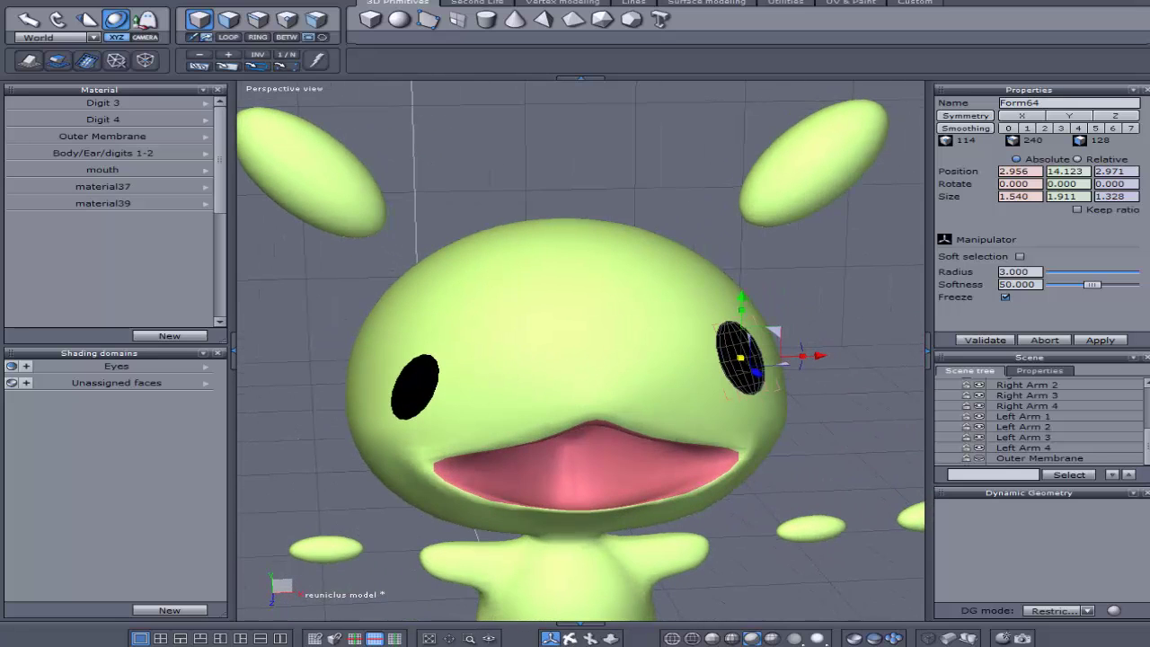
pyautogui.moveTo(570, 638); pyautogui.dragTo(373, 639)
pyautogui.moveTo(539, 359); pyautogui.dragTo(611, 359, button='middle')
pyautogui.moveTo(588, 591); pyautogui.dragTo(572, 591, button='middle')
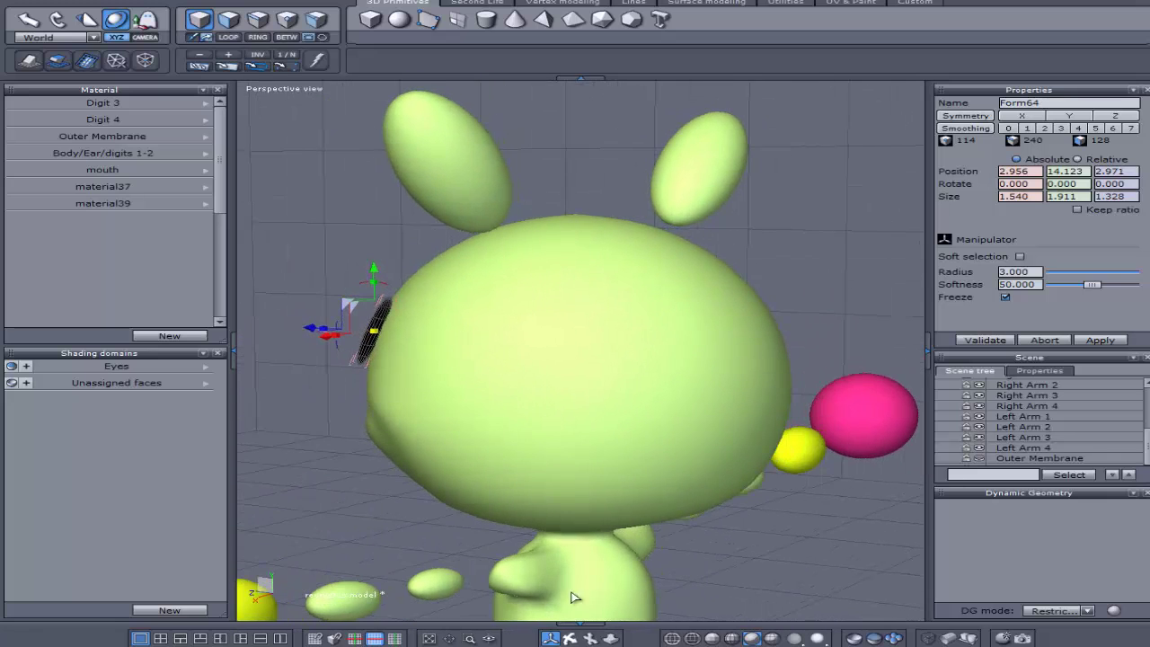
pyautogui.moveTo(388, 290); pyautogui.dragTo(350, 305)
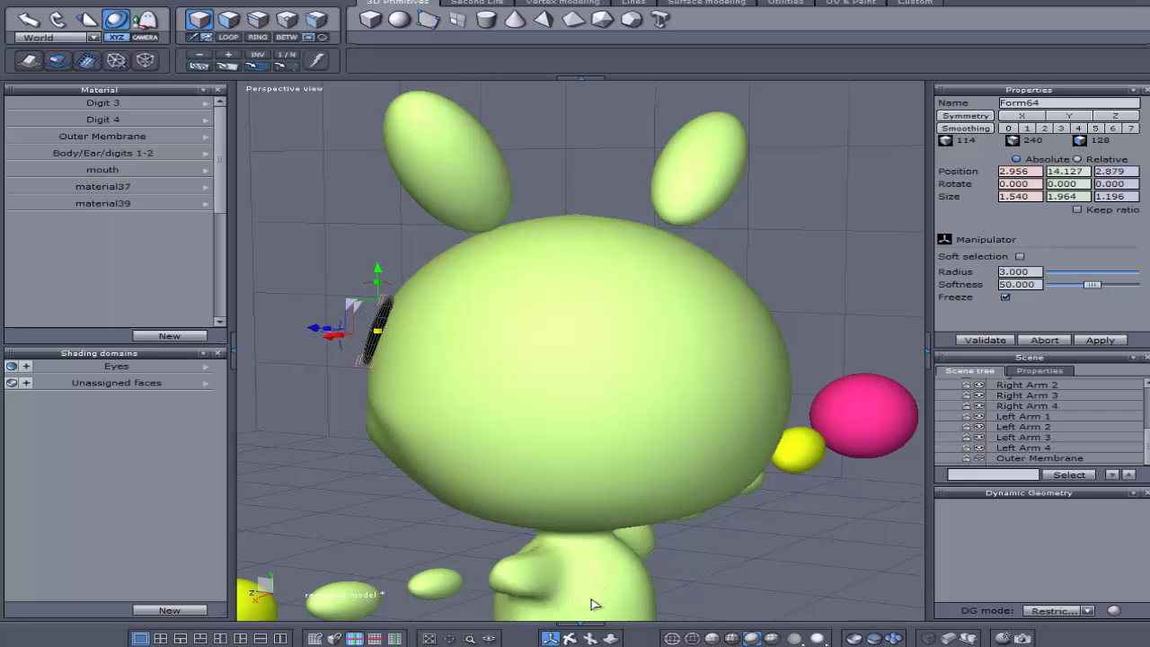
pyautogui.moveTo(571, 636); pyautogui.dragTo(778, 639)
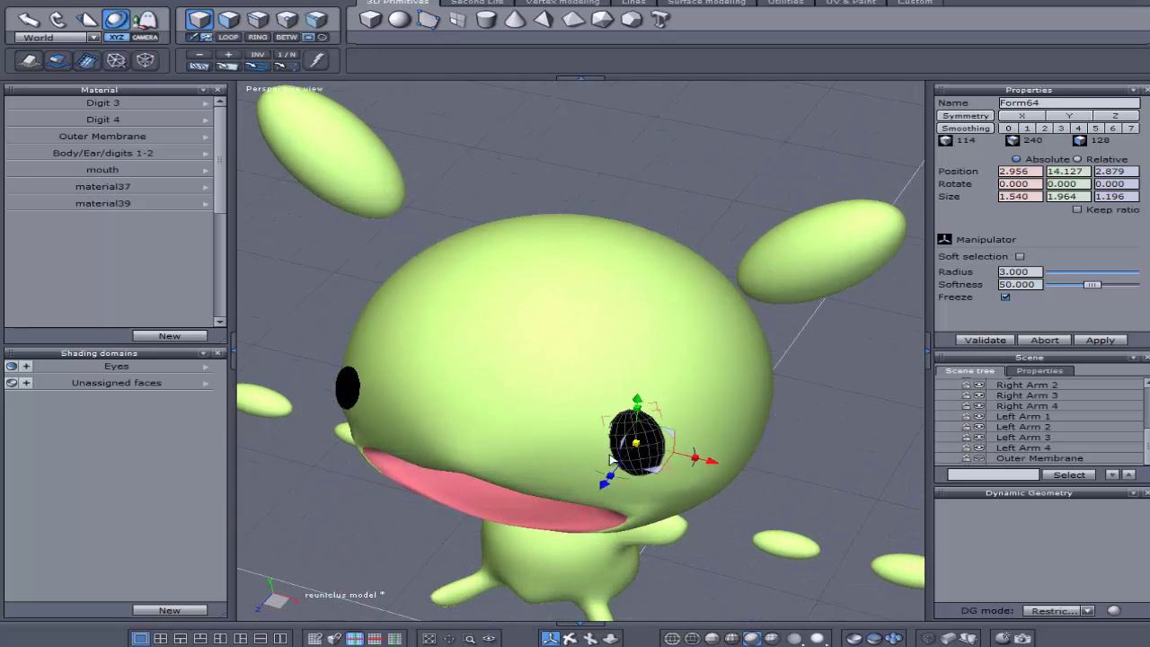
pyautogui.moveTo(626, 483); pyautogui.dragTo(376, 459)
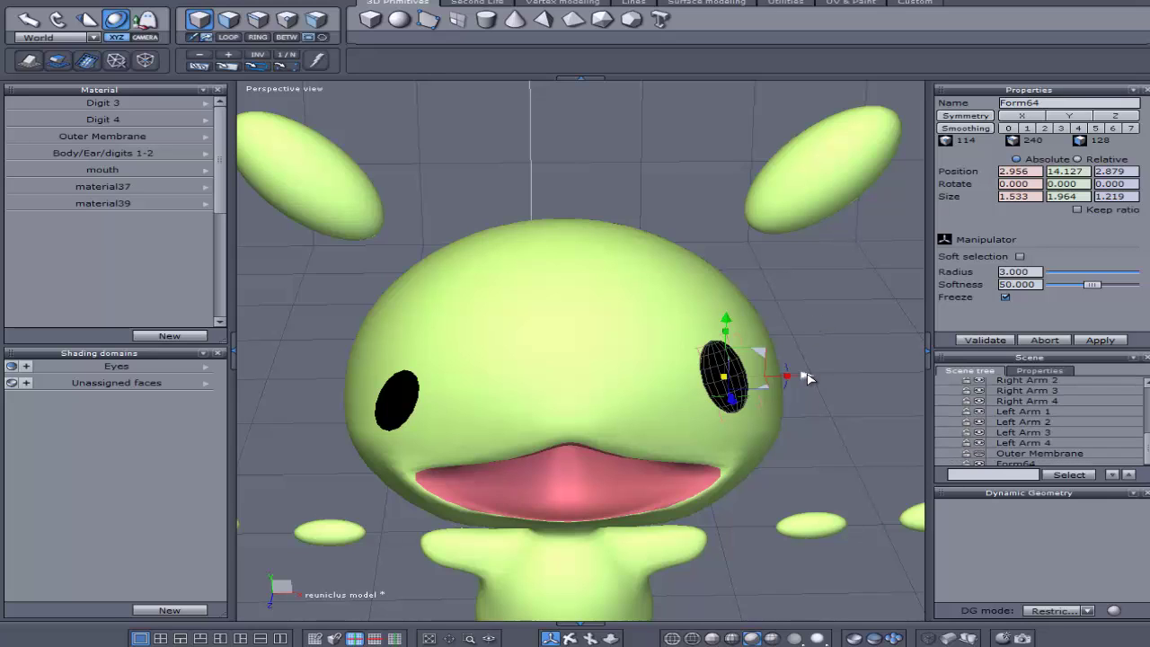
# - Place a copy of the fitted eye beside the opposite side of the head at about X -4.74 and delete the old eye there
pyautogui.moveTo(808, 378); pyautogui.dragTo(397, 382)
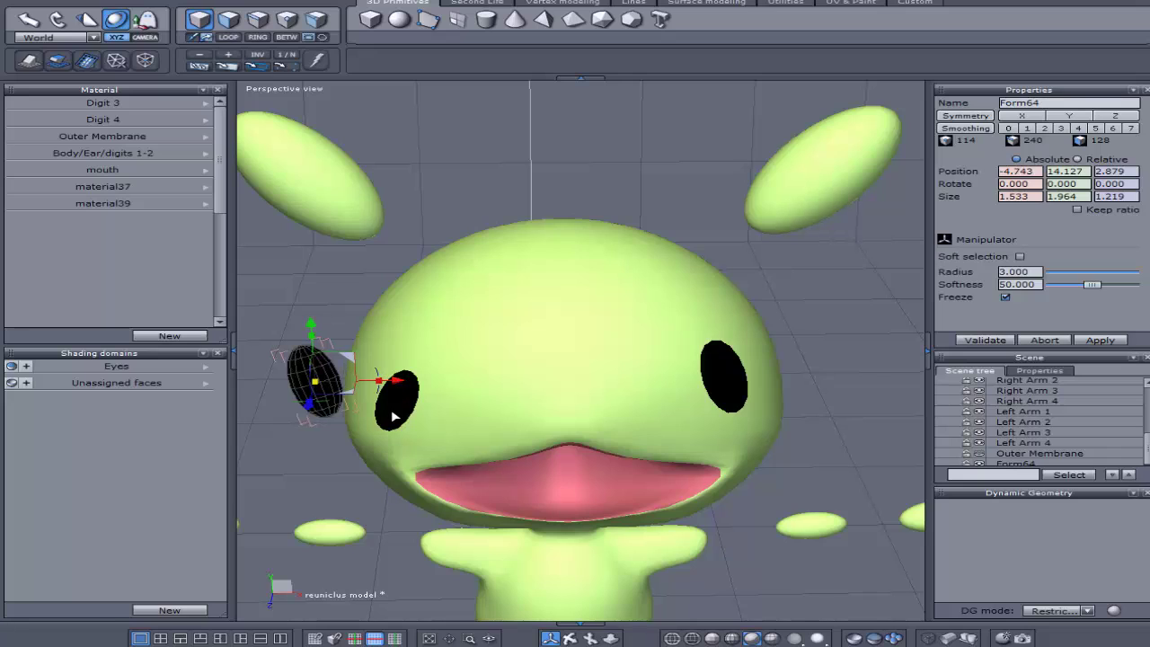
pyautogui.click(396, 416)
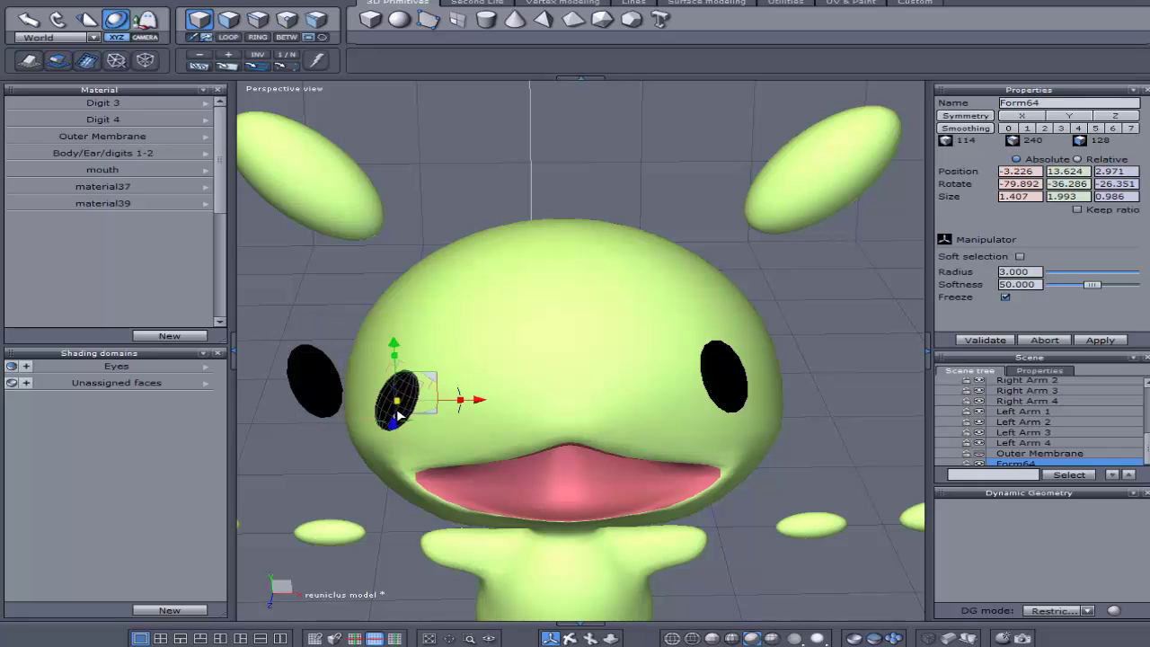
pyautogui.press('Delete')
# - Rotate the new eye copy to mirror its partner and seat it on the face at about X -3.14, Y 14.11, Z 2.70
pyautogui.click(326, 375)
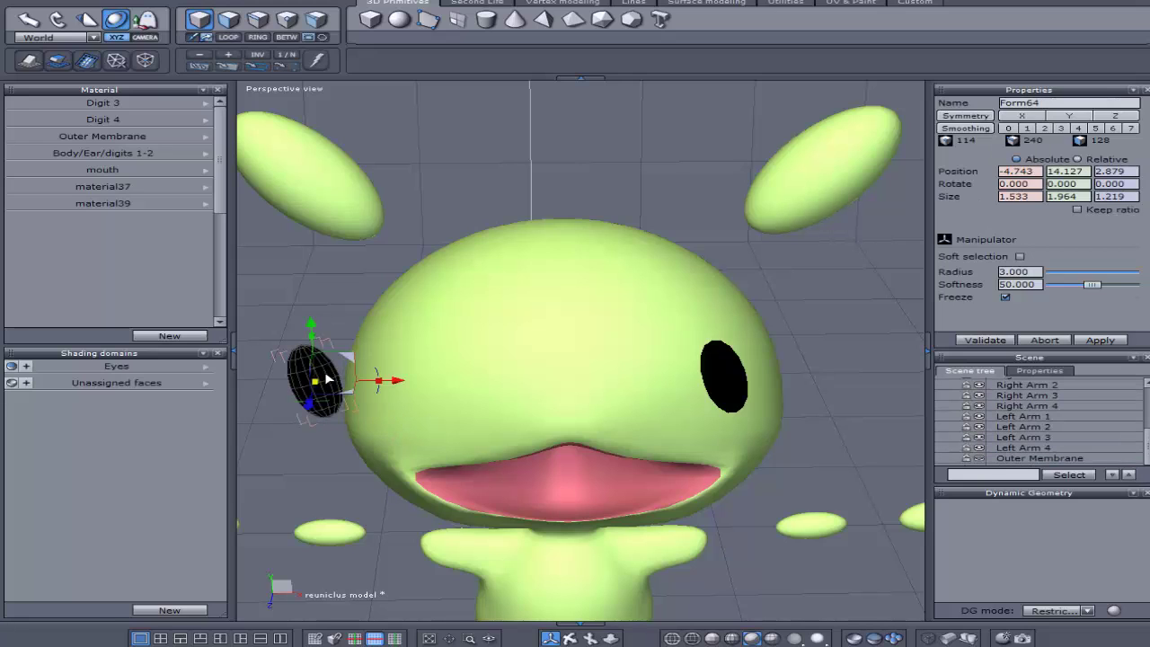
pyautogui.moveTo(549, 636); pyautogui.dragTo(552, 620)
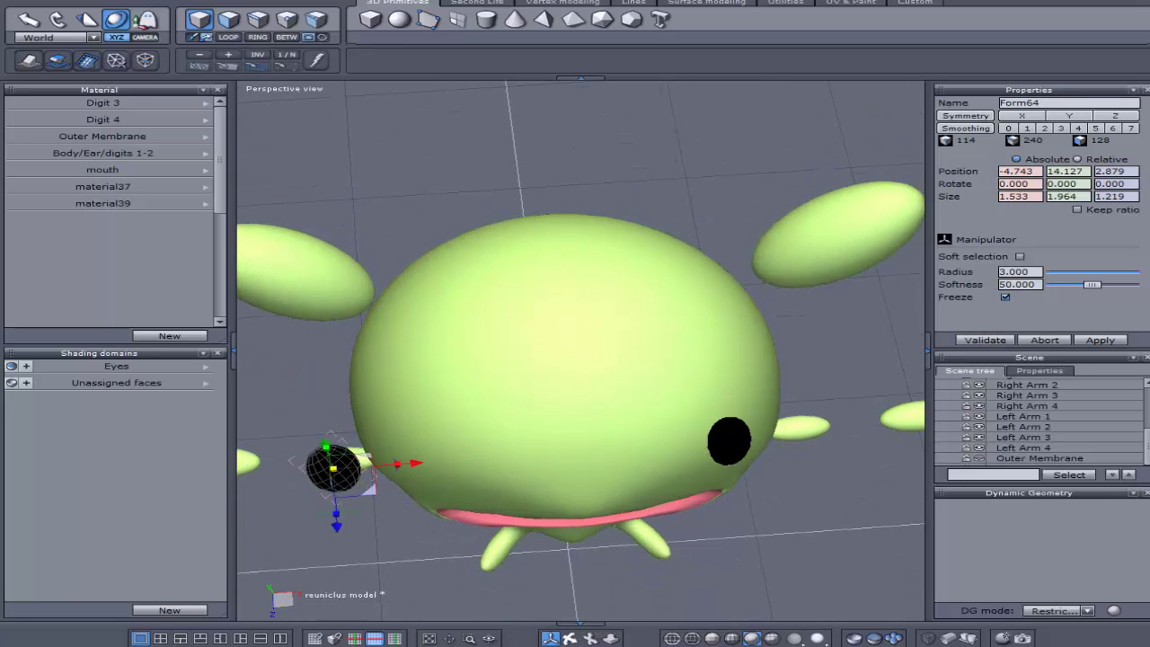
pyautogui.moveTo(348, 512); pyautogui.dragTo(244, 497)
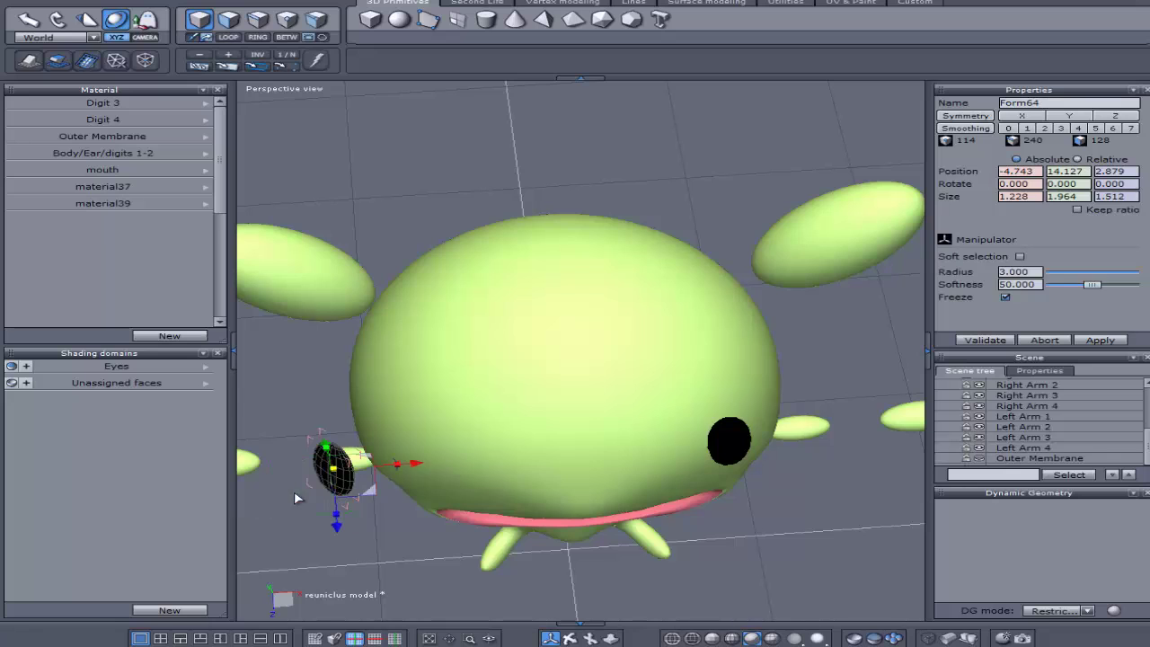
pyautogui.moveTo(381, 489); pyautogui.dragTo(452, 484)
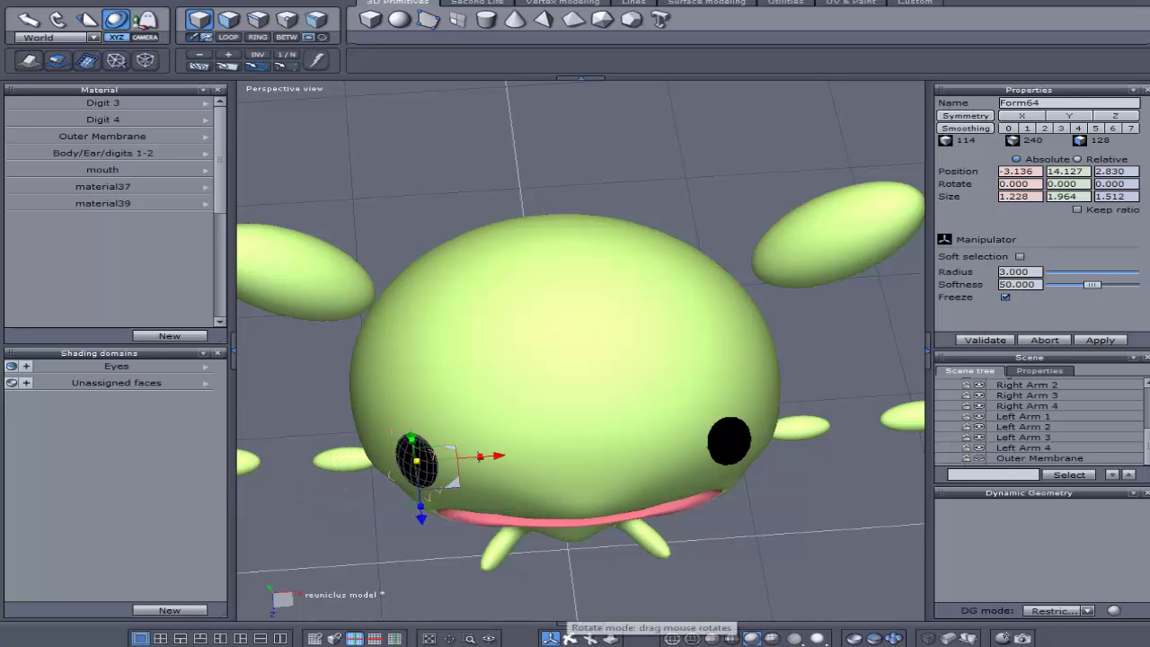
pyautogui.moveTo(569, 597); pyautogui.dragTo(422, 524, button='middle')
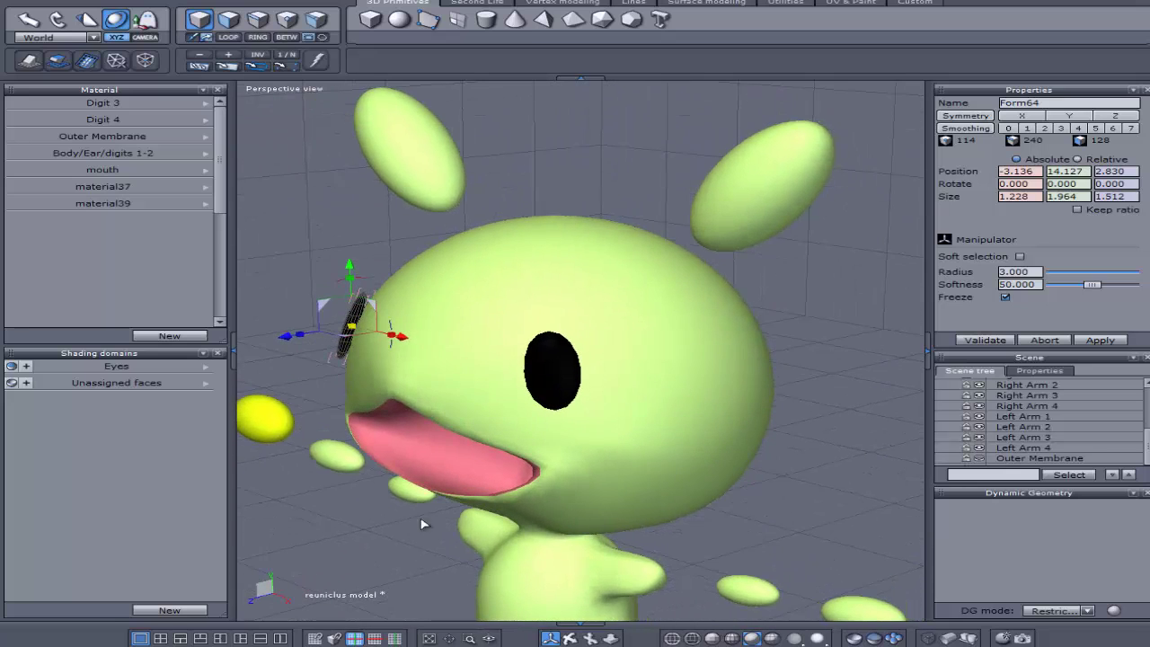
pyautogui.moveTo(321, 305); pyautogui.dragTo(327, 306)
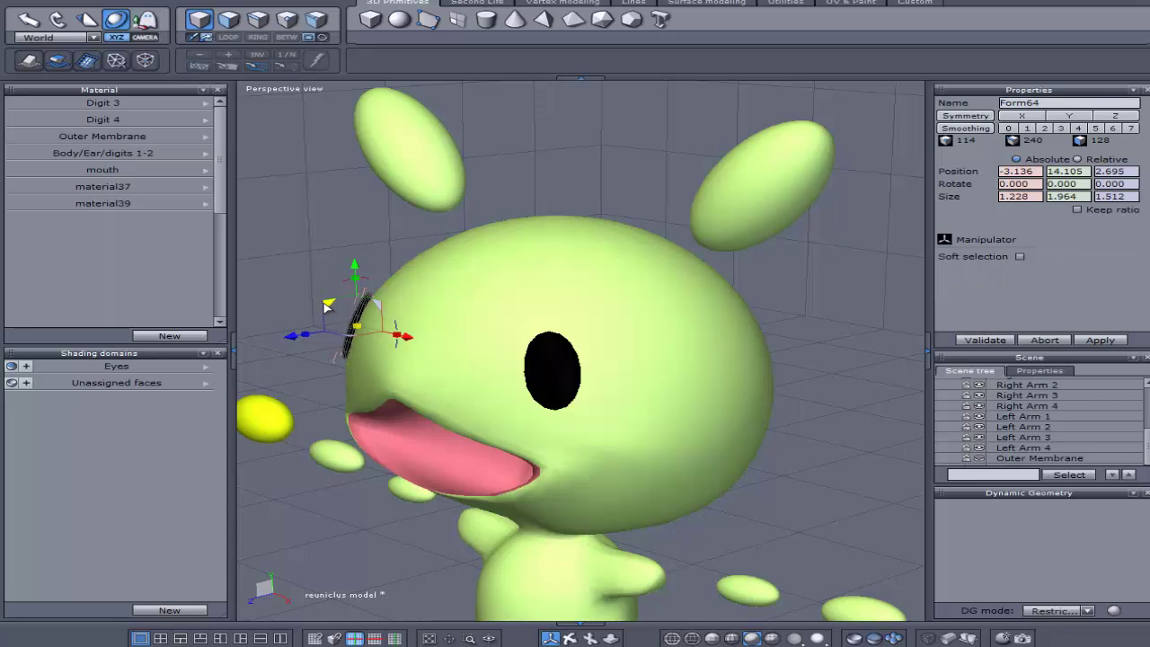
pyautogui.moveTo(570, 638); pyautogui.dragTo(674, 638)
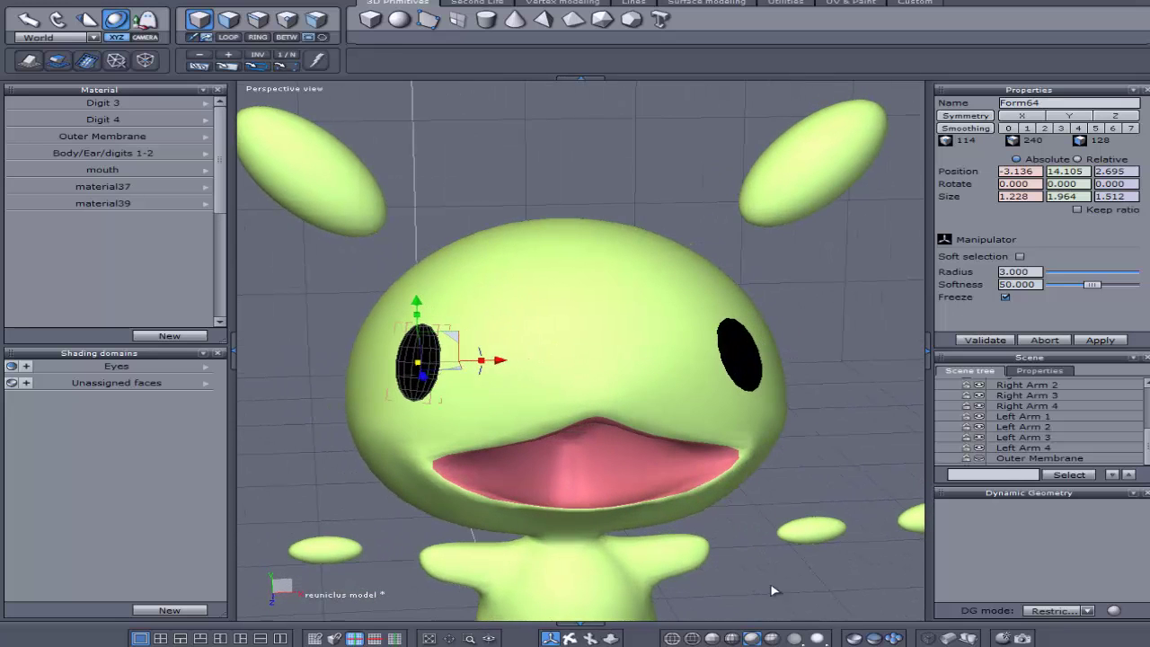
# - Show the Outer Membrane and lower the new eye to about Y 13.97
pyautogui.click(979, 458)
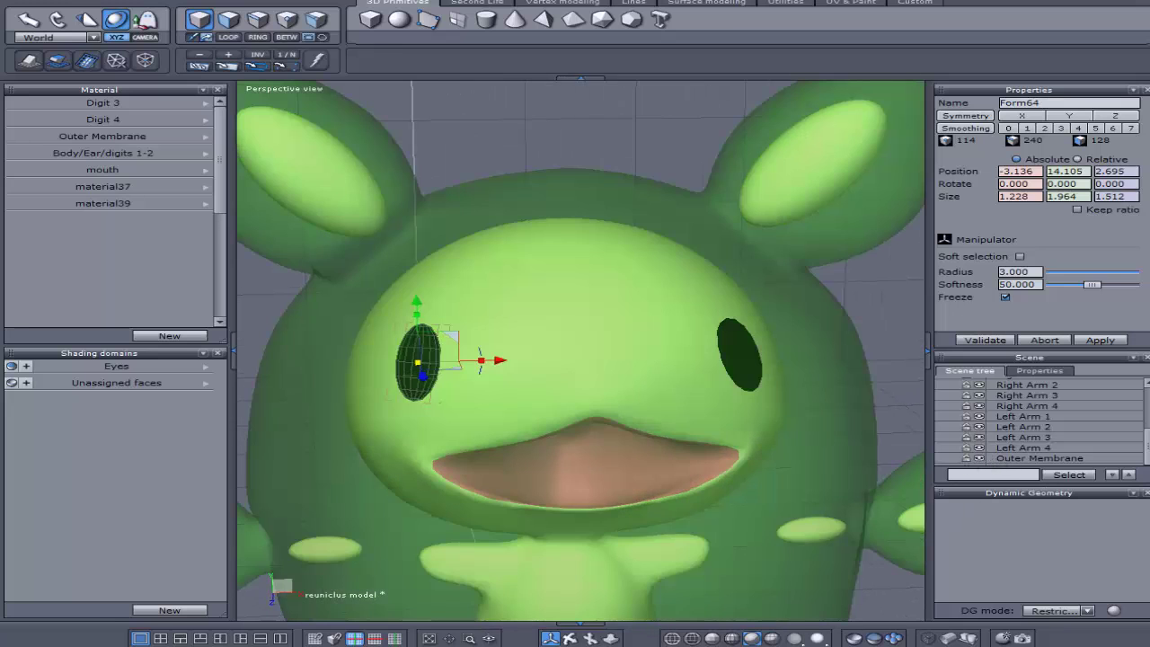
pyautogui.moveTo(589, 638)
pyautogui.mouseDown()
pyautogui.moveTo(589, 616)
pyautogui.moveTo(586, 631)
pyautogui.moveTo(611, 646)
pyautogui.mouseUp()
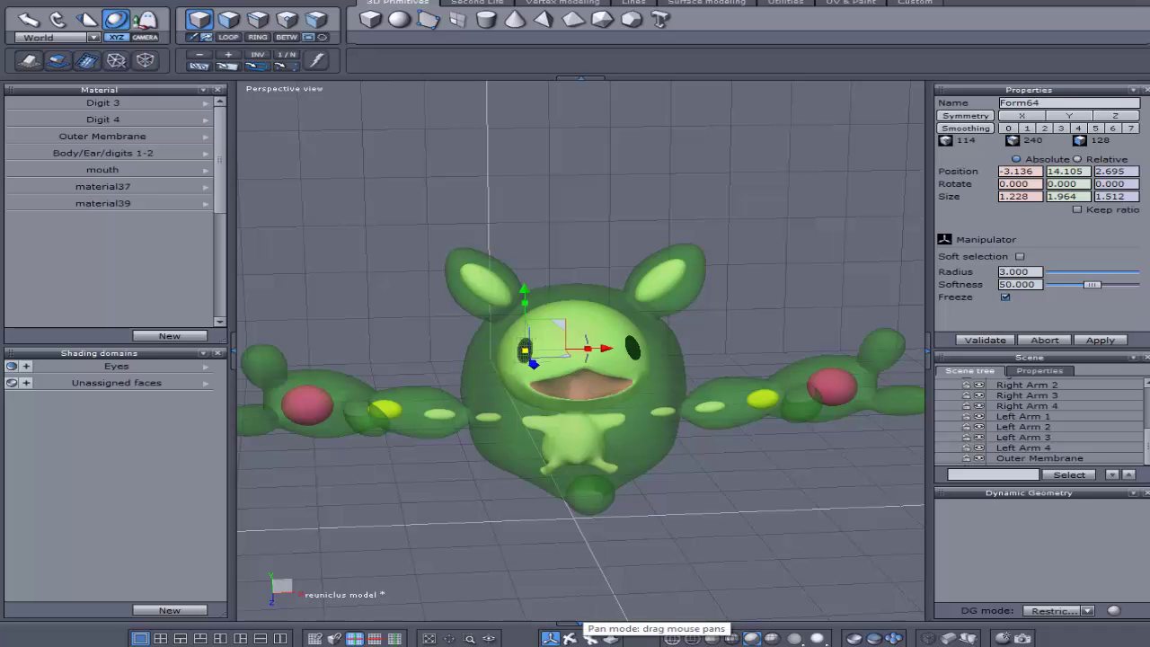
pyautogui.moveTo(589, 639); pyautogui.dragTo(603, 558)
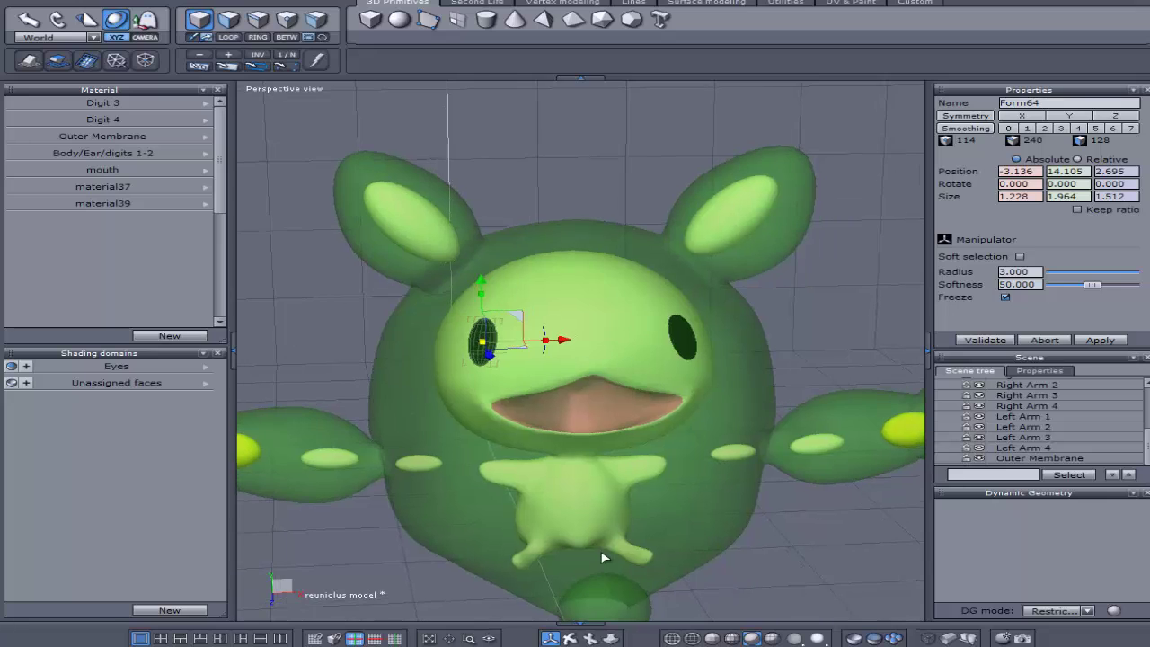
pyautogui.moveTo(483, 282); pyautogui.dragTo(483, 284)
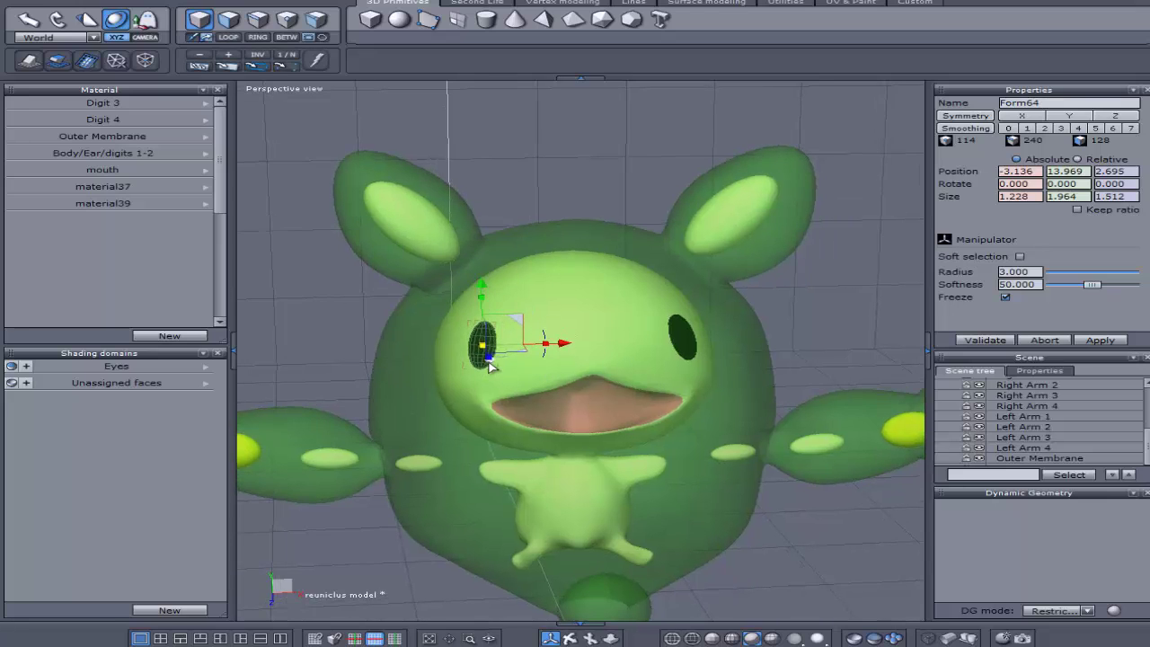
# - Adjust the new eye's height and depth against the face to about Y 13.89, Z 2.81
pyautogui.moveTo(570, 636); pyautogui.dragTo(596, 643)
pyautogui.moveTo(536, 461); pyautogui.dragTo(540, 467)
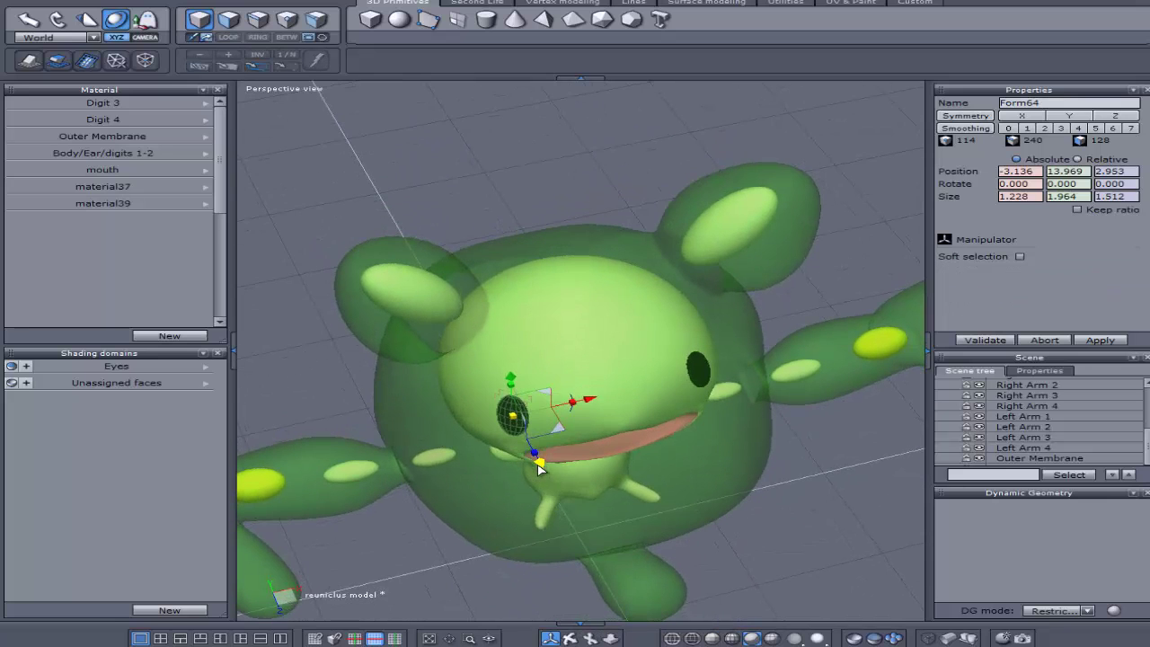
pyautogui.moveTo(512, 379); pyautogui.dragTo(511, 383)
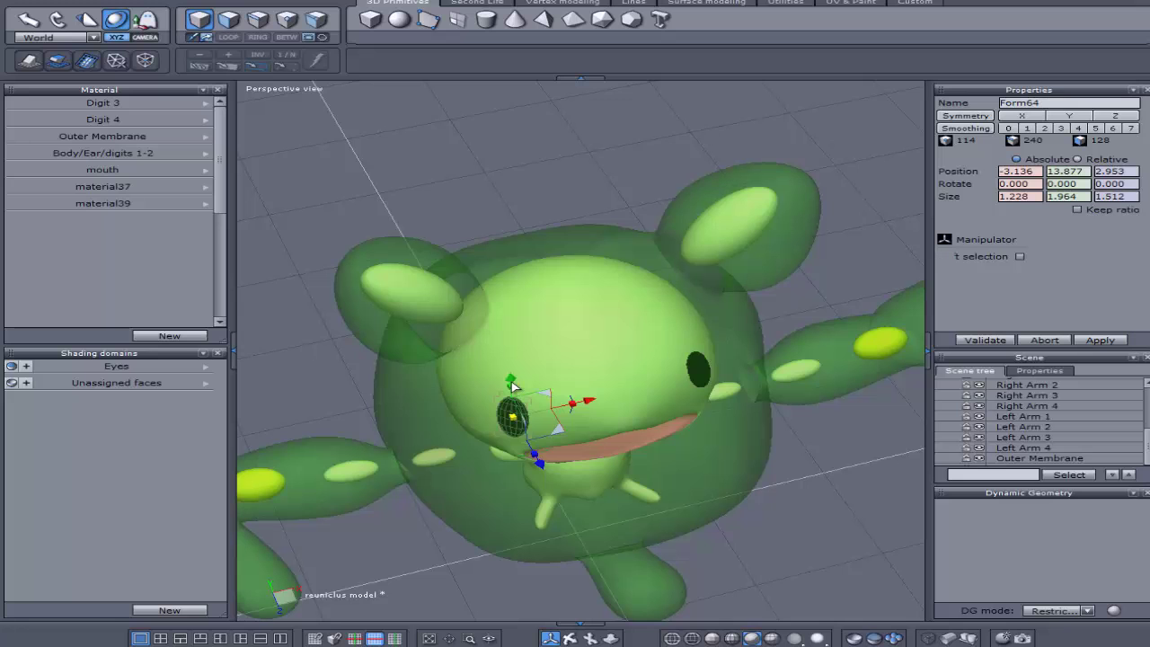
pyautogui.moveTo(572, 640); pyautogui.dragTo(563, 614)
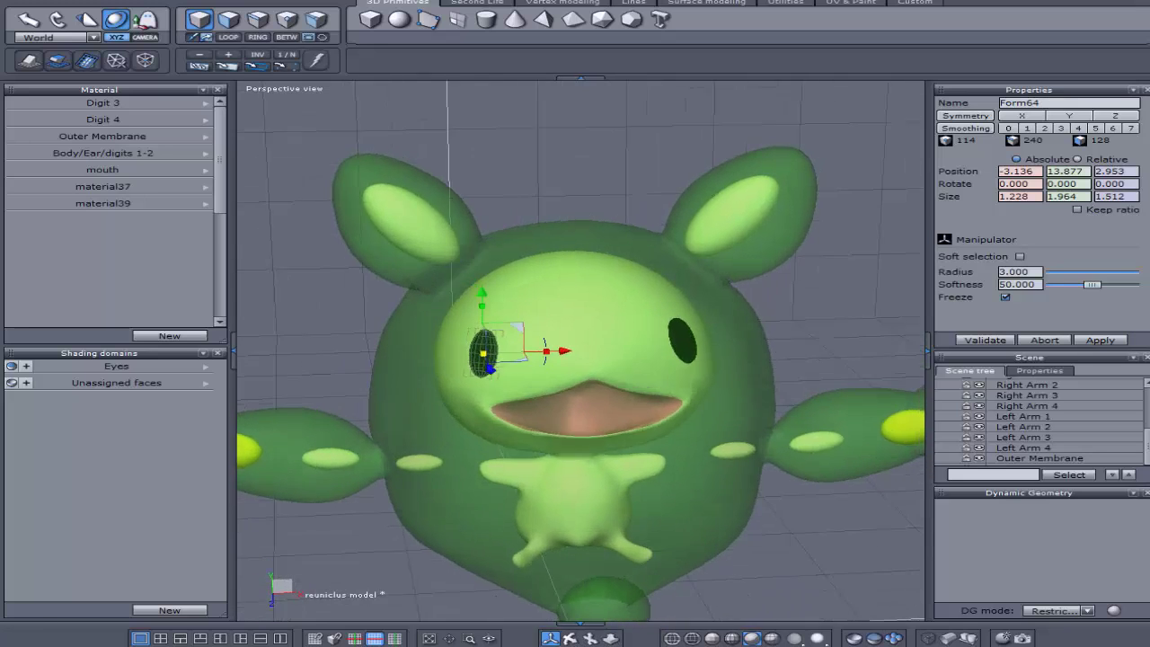
pyautogui.moveTo(503, 377); pyautogui.dragTo(641, 407, button='middle')
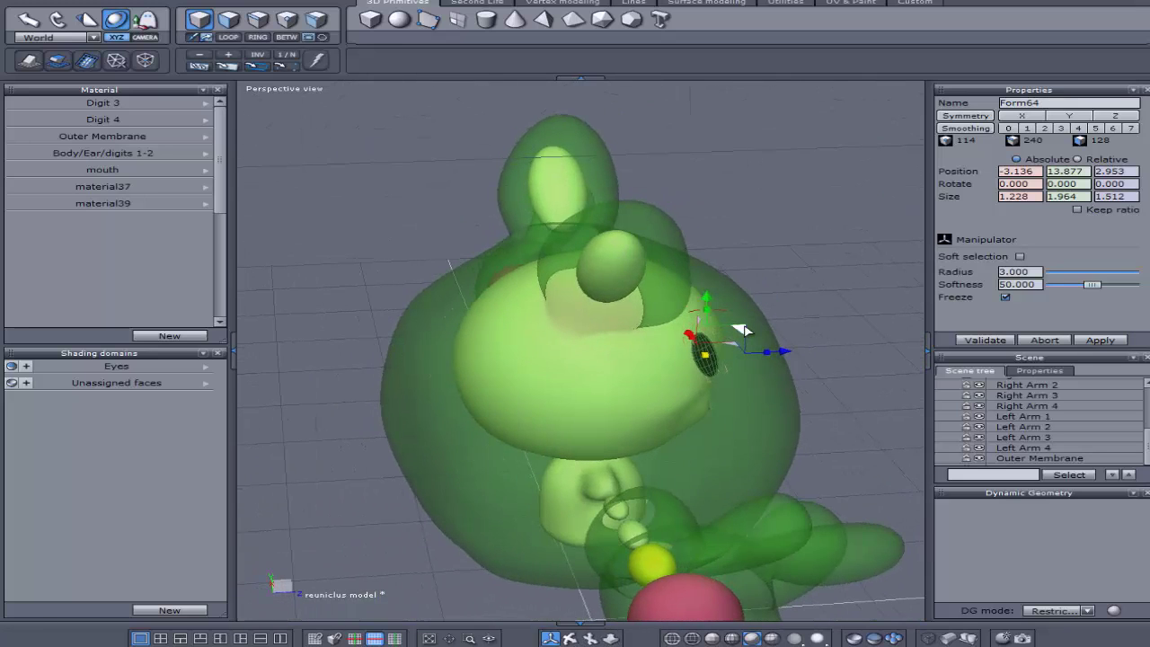
pyautogui.moveTo(743, 330); pyautogui.dragTo(768, 368)
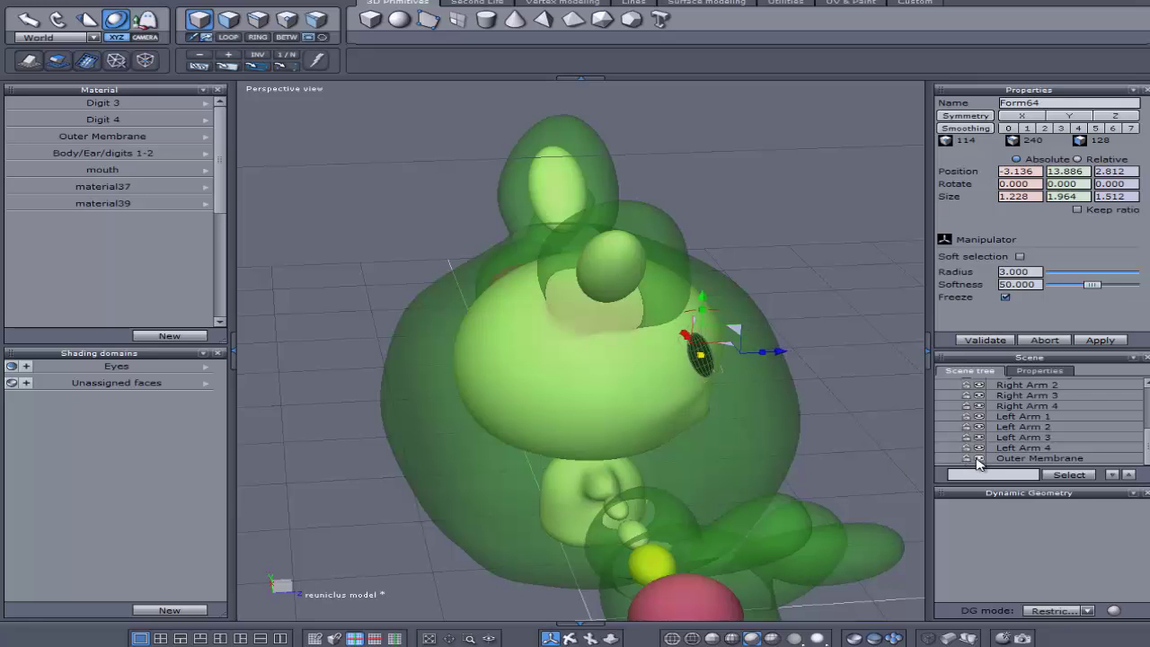
# - Hide the Outer Membrane and raise the new eye to about Y 14.08, level with the other eye
pyautogui.click(978, 458)
pyautogui.moveTo(629, 377); pyautogui.dragTo(518, 361, button='middle')
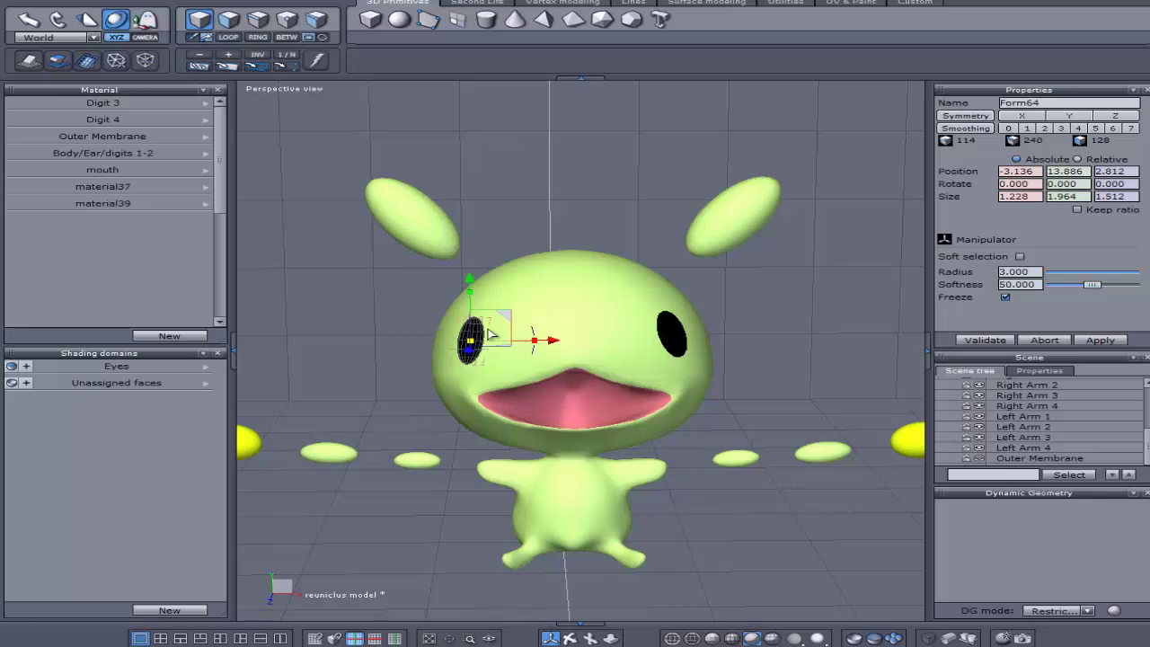
pyautogui.moveTo(477, 283); pyautogui.dragTo(471, 275)
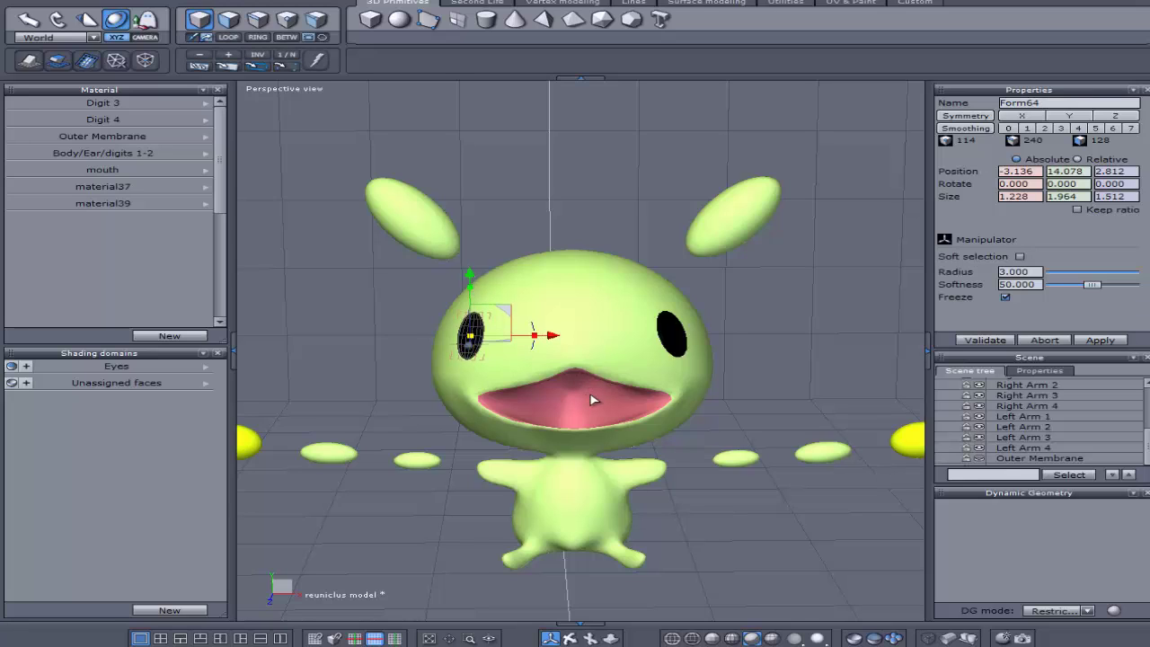
# - Move the Body's mouth-corner control point up and outward symmetrically to about X -4.20, Y 12.85 to widen the smile
pyautogui.click(664, 404)
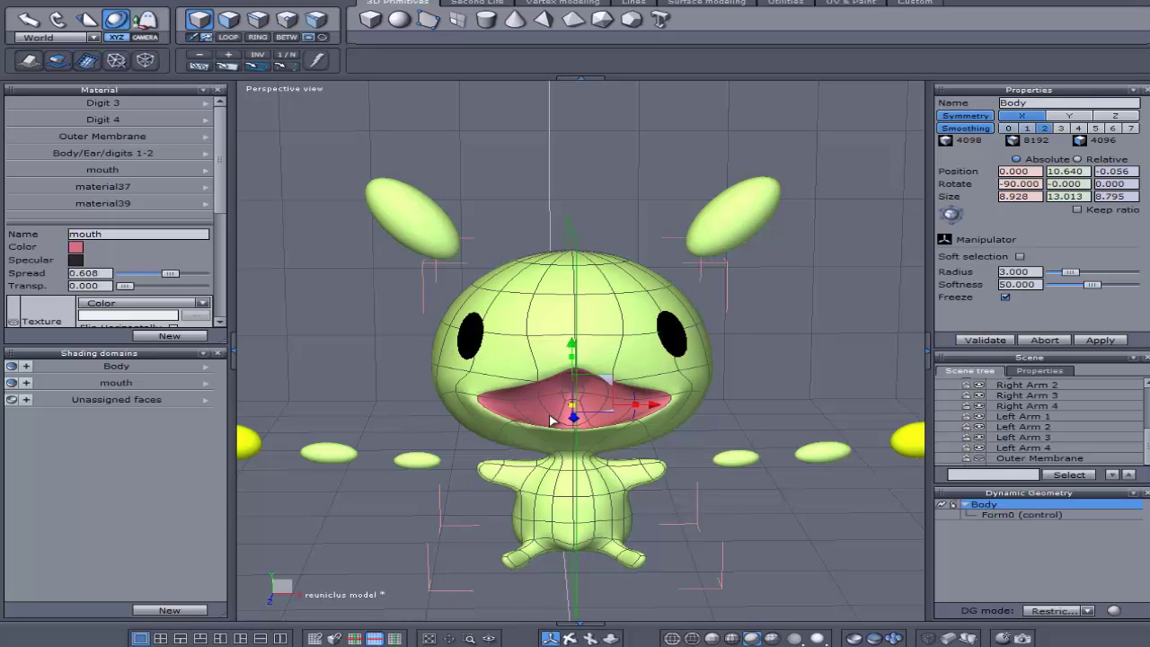
pyautogui.press('F5')
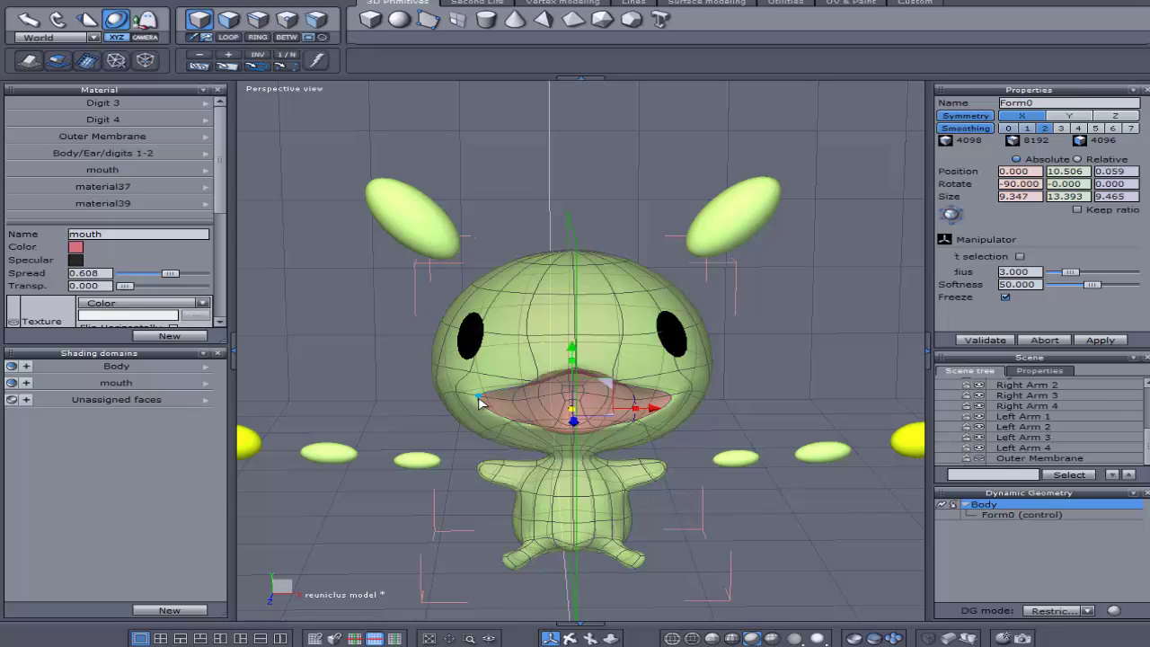
pyautogui.click(477, 397)
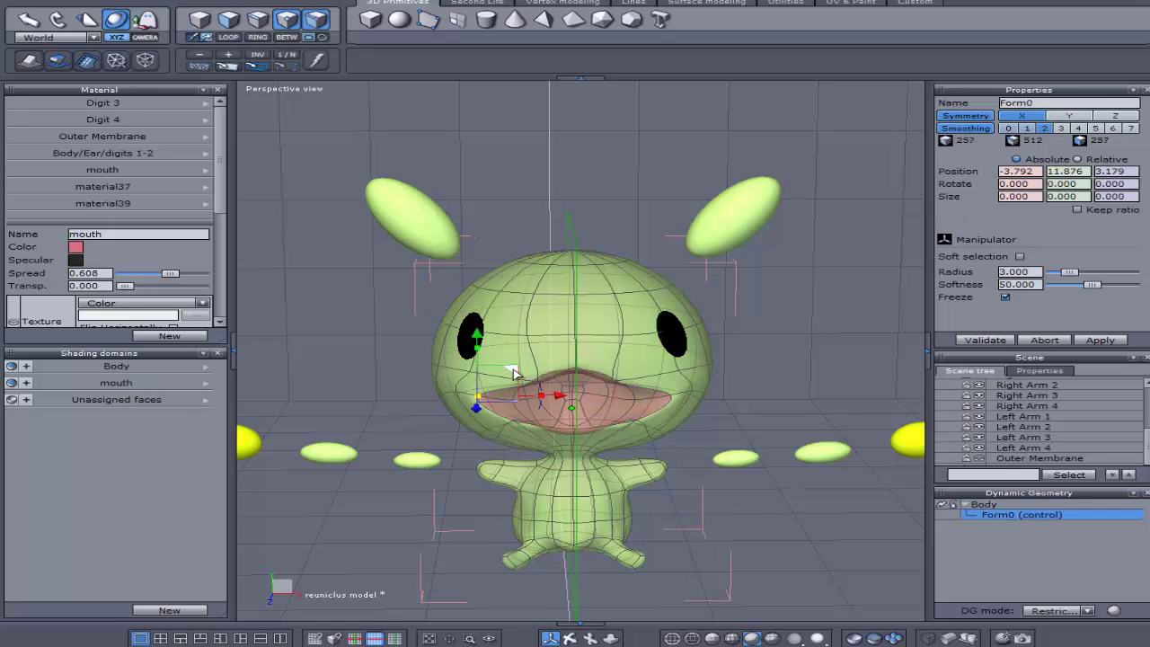
pyautogui.moveTo(512, 371); pyautogui.dragTo(501, 359)
pyautogui.moveTo(501, 358); pyautogui.dragTo(500, 349)
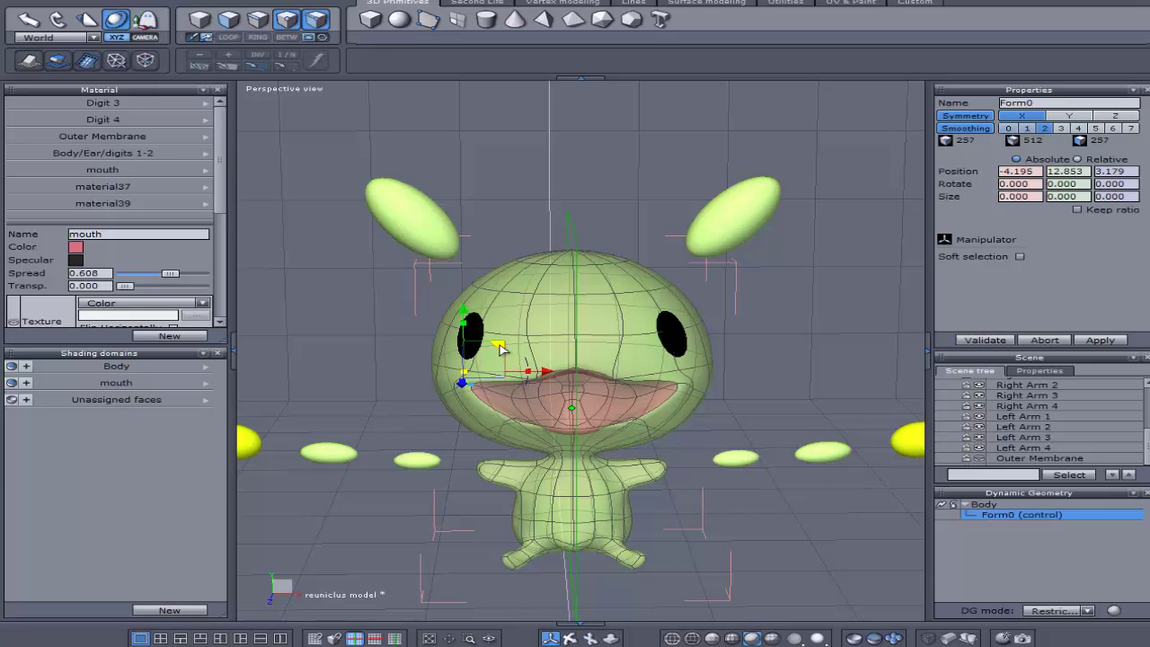
pyautogui.press('space')
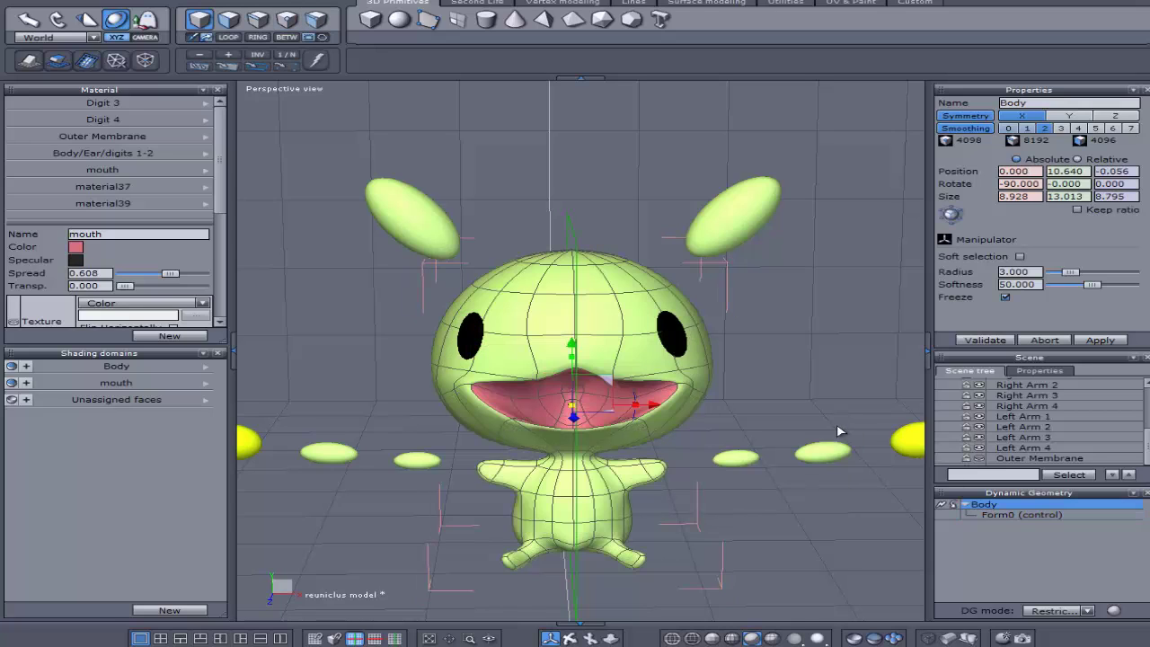
# - Shift the upper-lip control point beside the Body's centre line outward to broaden and round the upper lip
pyautogui.click(537, 386)
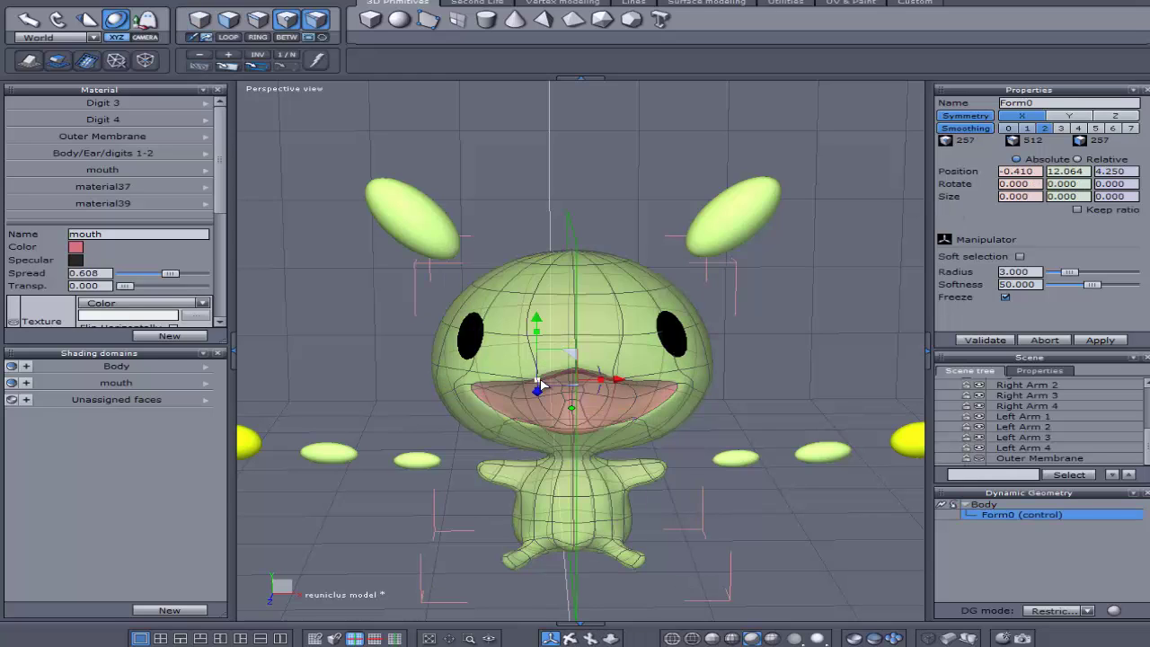
pyautogui.moveTo(573, 358); pyautogui.dragTo(546, 359)
pyautogui.click(764, 386)
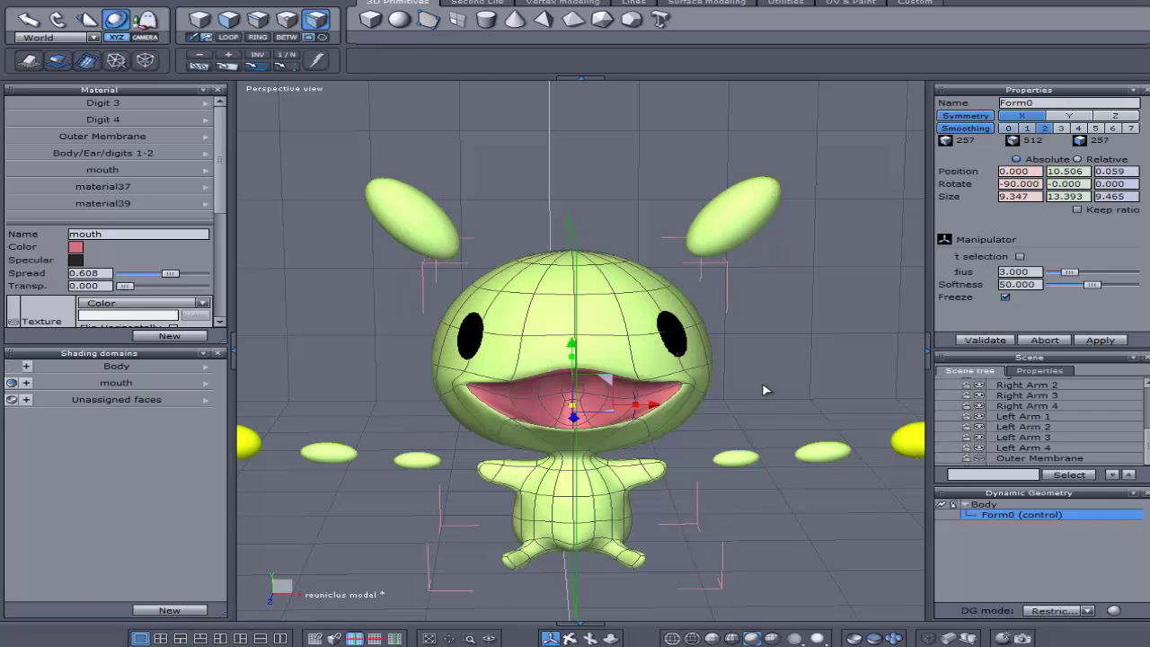
pyautogui.moveTo(279, 567); pyautogui.dragTo(597, 641, button='middle')
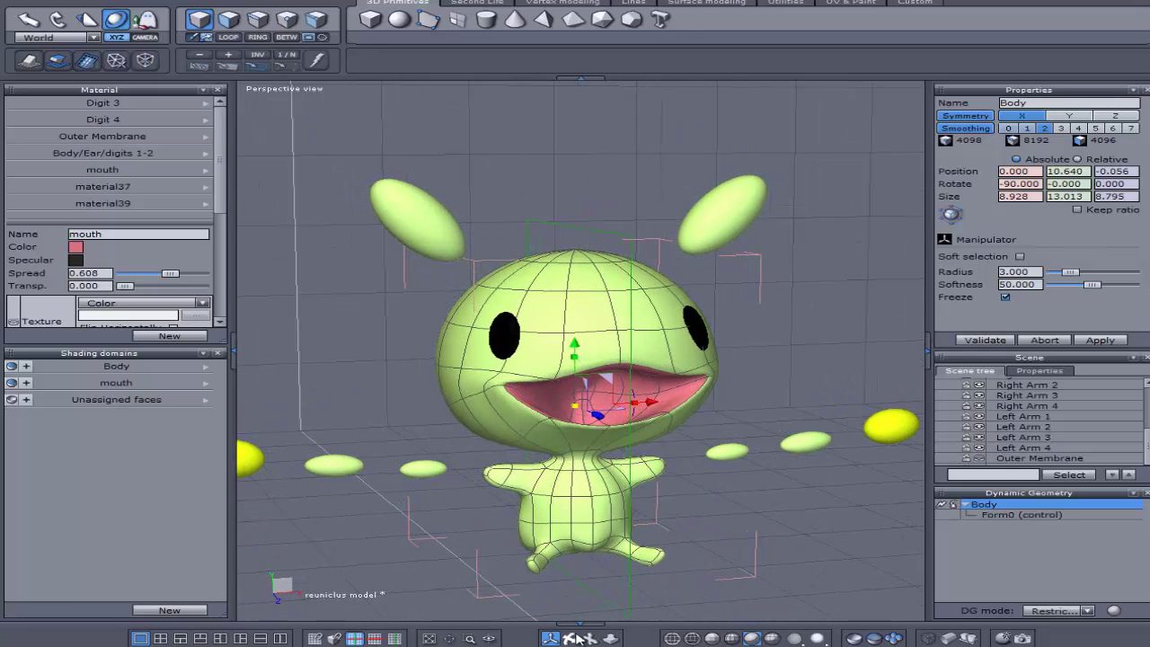